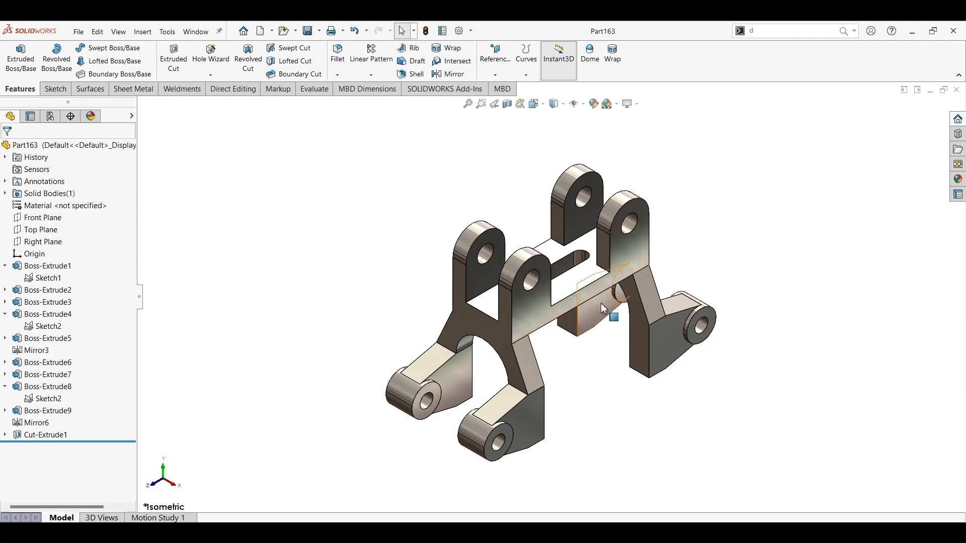
Consult the Part164_dwg.PDF drawing and create a new part document
{"action": "left_click", "coordinate": [659, 387]}
{"action": "left_click", "coordinate": [557, 394]}
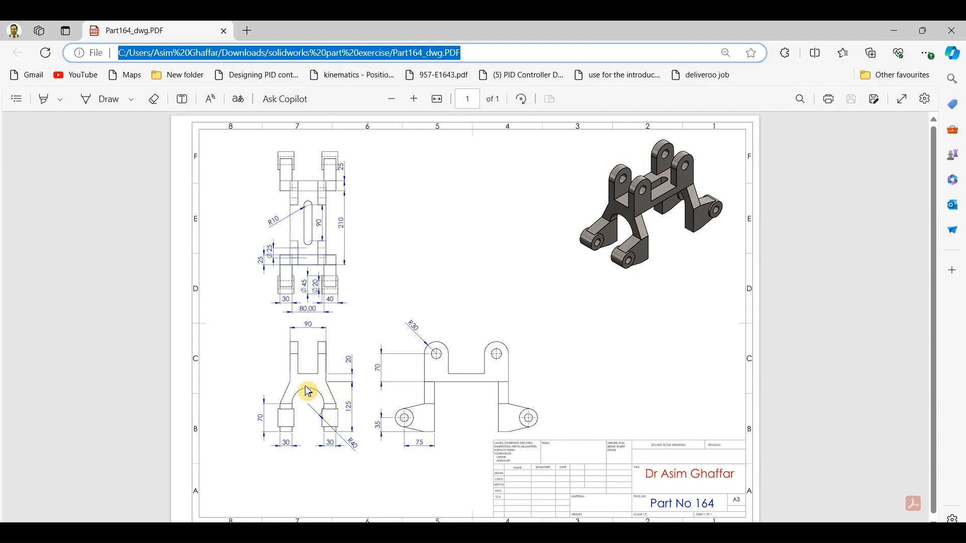
{"action": "left_click", "coordinate": [891, 37]}
{"action": "left_click", "coordinate": [78, 31]}
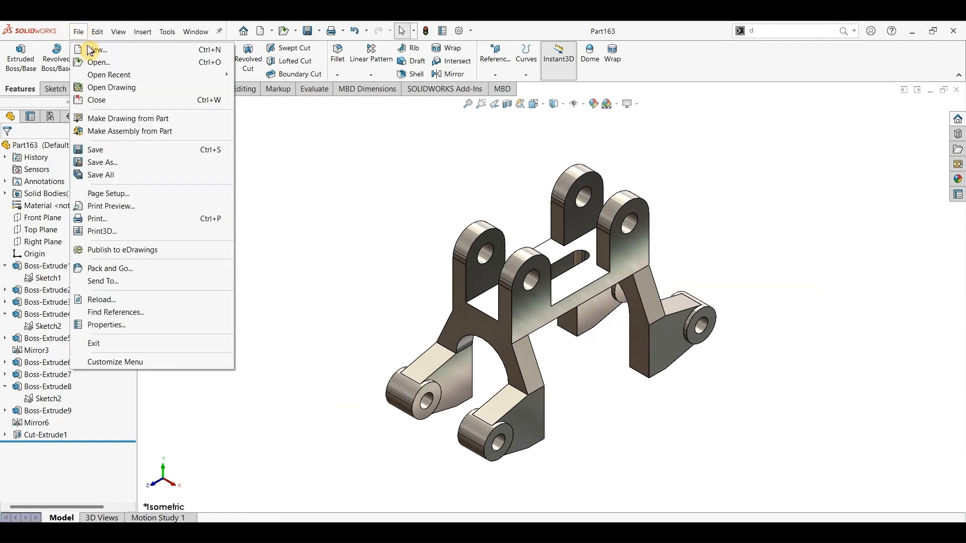
{"action": "left_click", "coordinate": [90, 50]}
{"action": "left_click", "coordinate": [528, 382]}
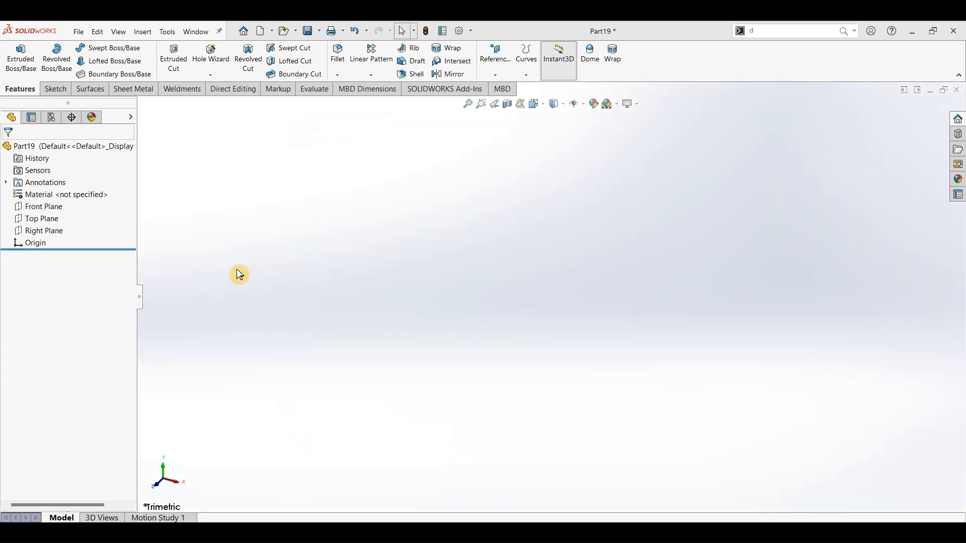
Start a new sketch on the Front Plane
{"action": "left_click", "coordinate": [39, 207]}
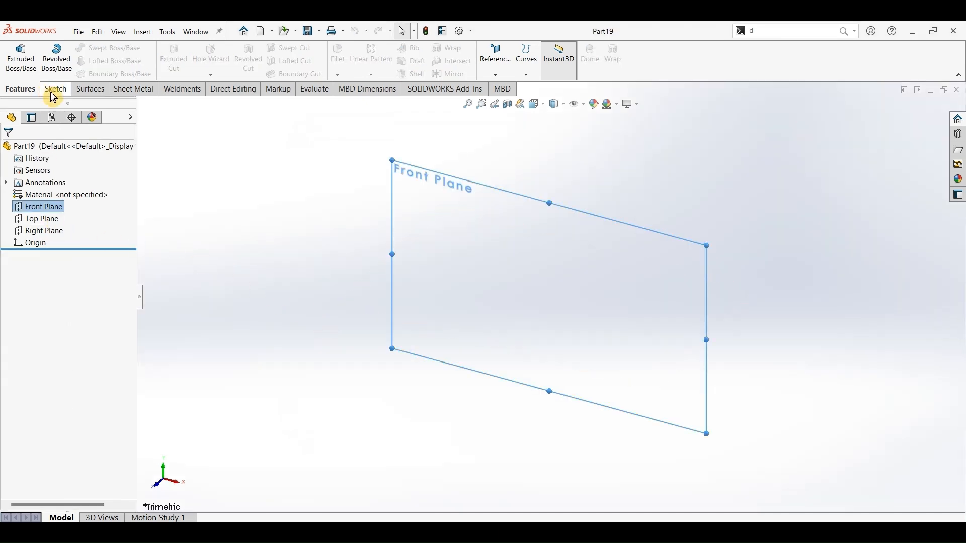
{"action": "left_click", "coordinate": [55, 89]}
{"action": "left_click", "coordinate": [15, 55]}
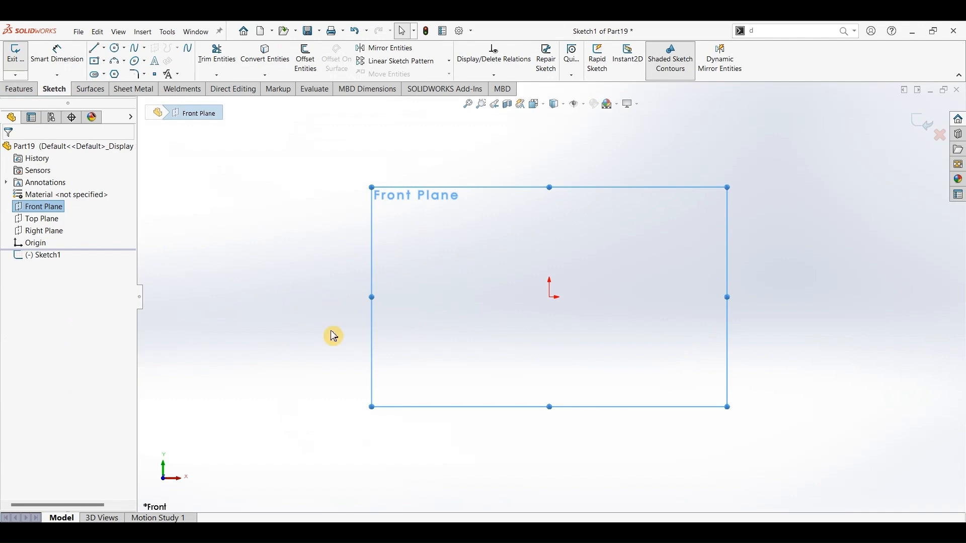
After checking the drawing, sketch a 180° three-point arc with a radius of about 26 mm, arching upward around the origin
{"action": "left_click", "coordinate": [263, 532]}
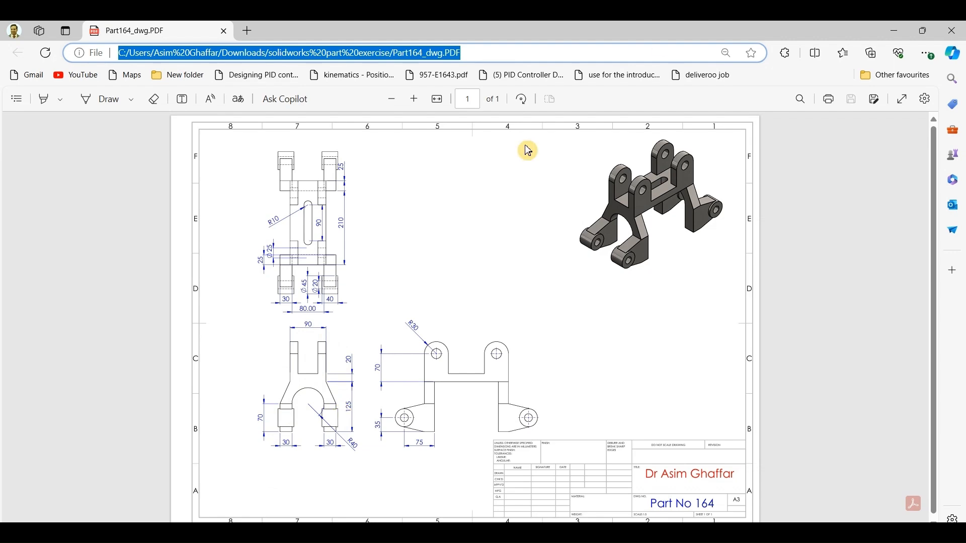
{"action": "left_click", "coordinate": [894, 30]}
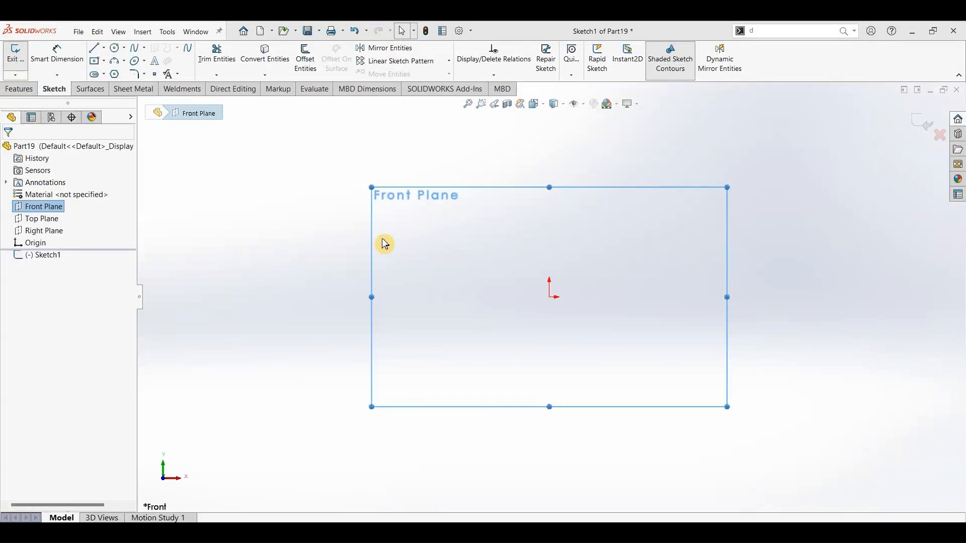
{"action": "left_click", "coordinate": [116, 62]}
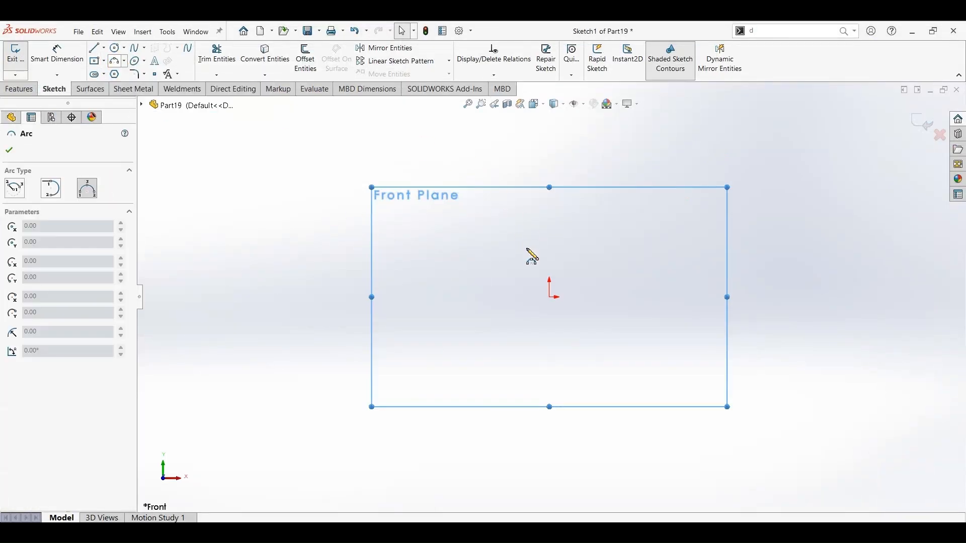
{"action": "left_click", "coordinate": [492, 298]}
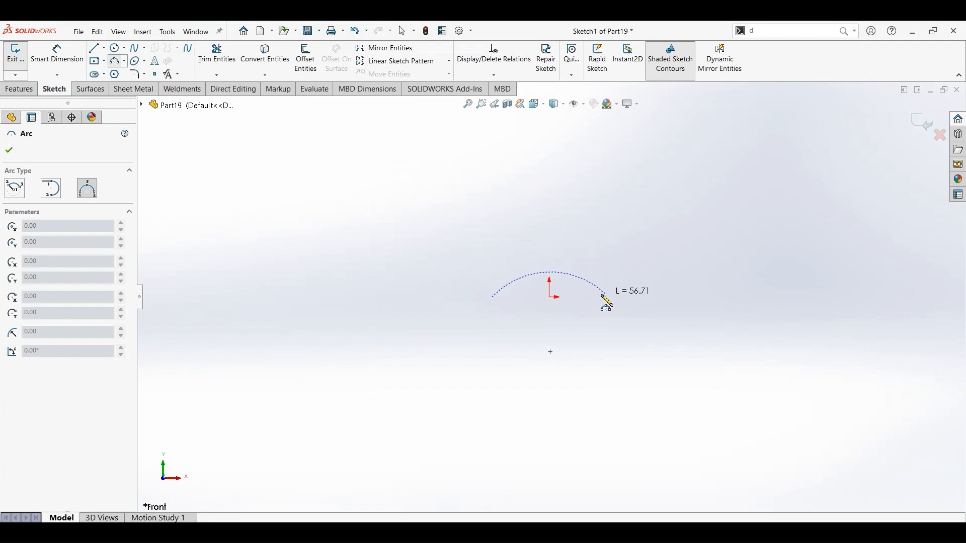
{"action": "left_click", "coordinate": [597, 297]}
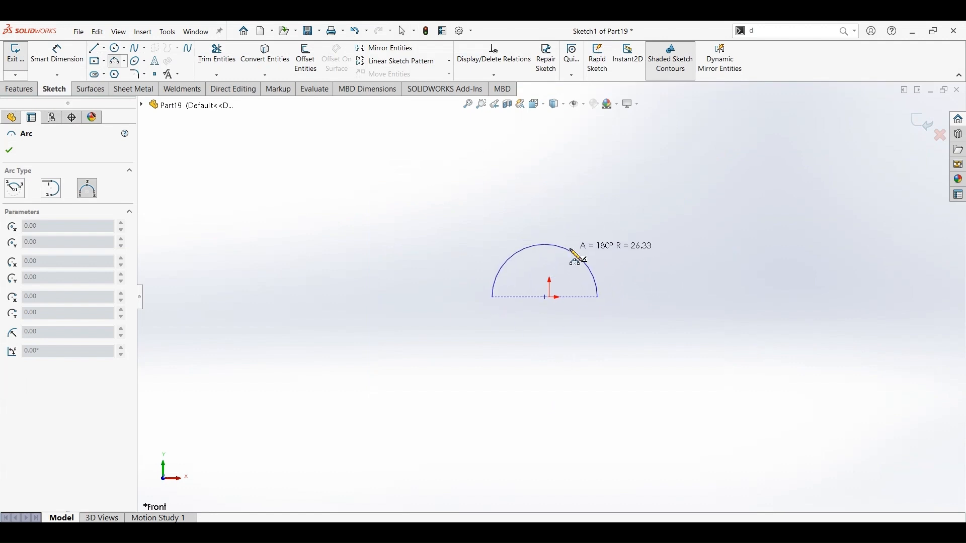
{"action": "left_click", "coordinate": [574, 257]}
{"action": "key", "text": "Escape"}
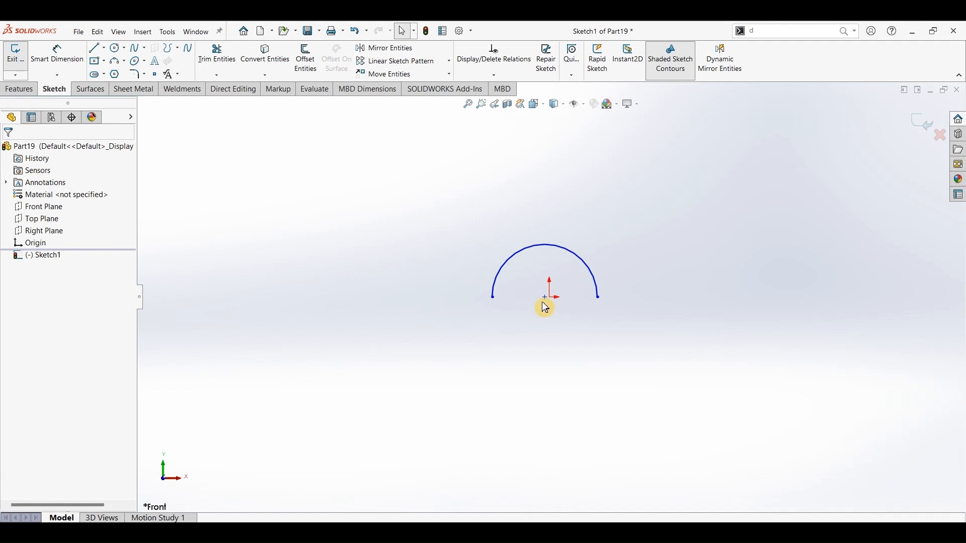
Make the arc's centre point coincident with the origin
{"action": "left_click", "coordinate": [548, 300]}
{"action": "left_click", "coordinate": [550, 297], "text": "ctrl"}
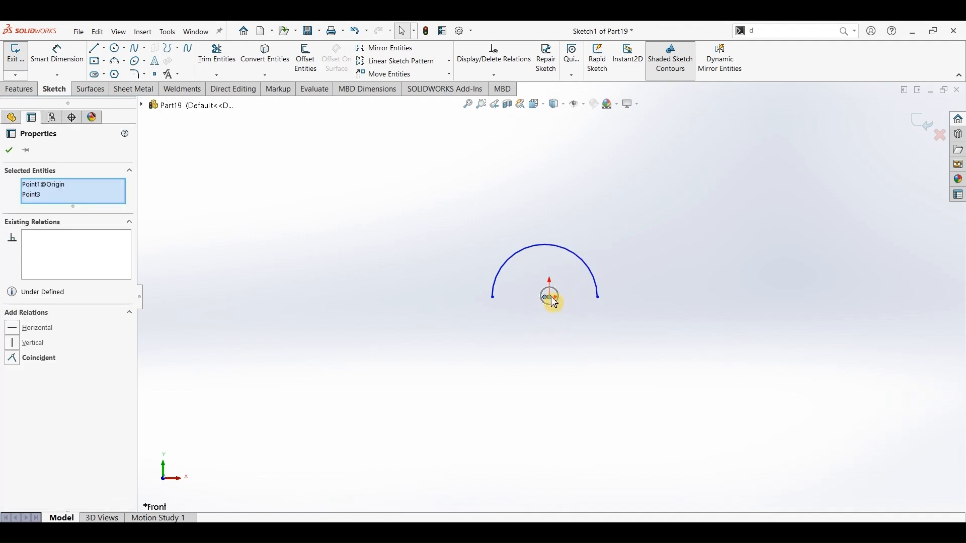
{"action": "left_click", "coordinate": [611, 261]}
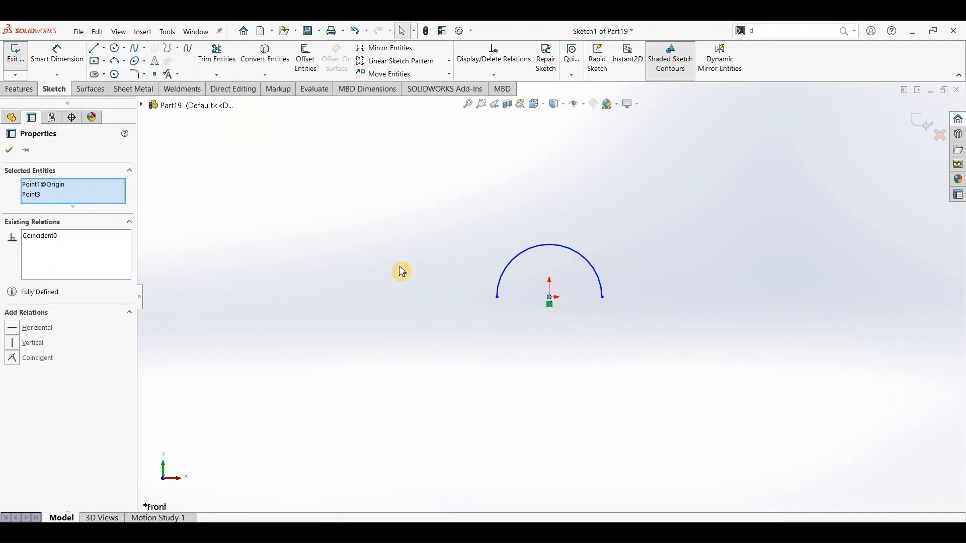
From the arc's left end, sketch the left leg about 55 mm tall and 26 mm wide, an inward-slanting line and a short vertical line
{"action": "left_click", "coordinate": [105, 48]}
{"action": "left_click", "coordinate": [104, 60]}
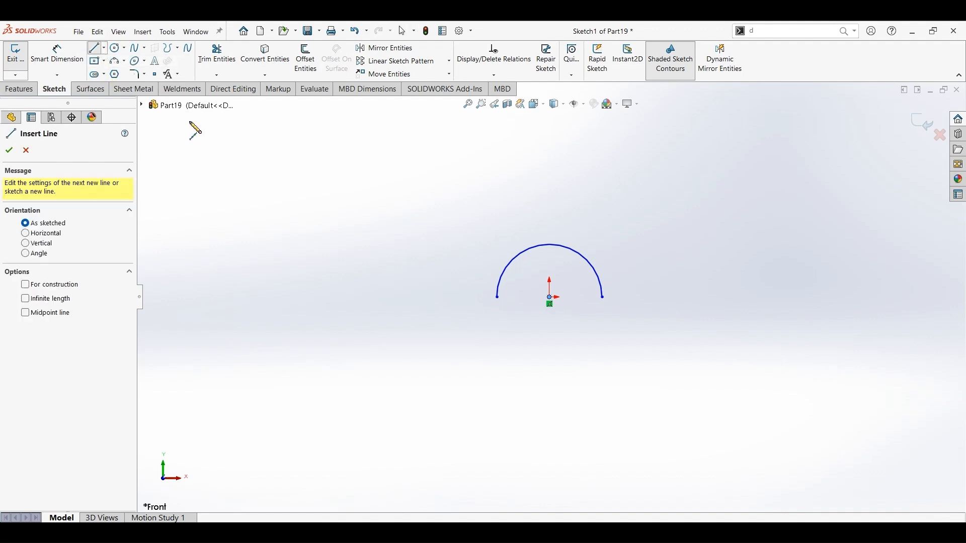
{"action": "left_click_drag", "start_coordinate": [497, 296], "coordinate": [497, 406]}
{"action": "left_click", "coordinate": [496, 406]}
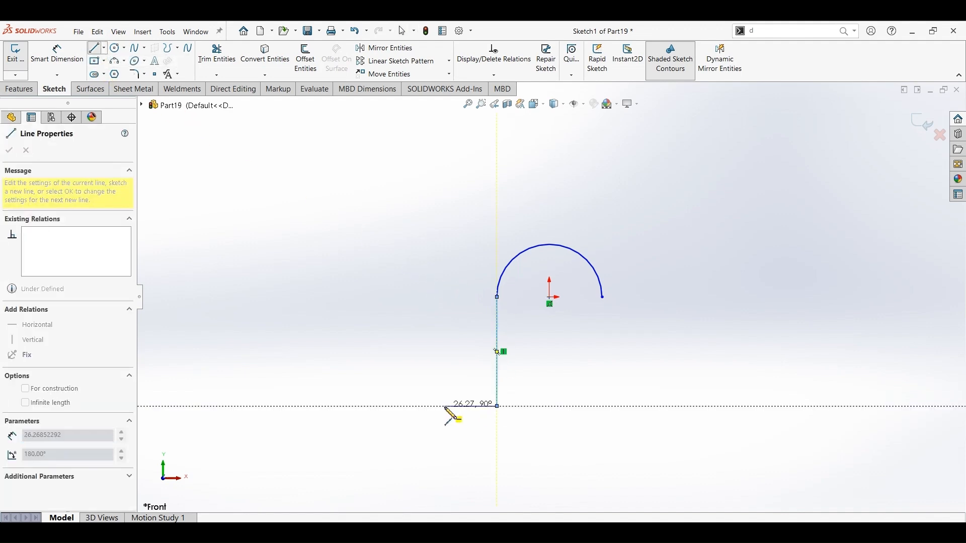
{"action": "left_click", "coordinate": [445, 406]}
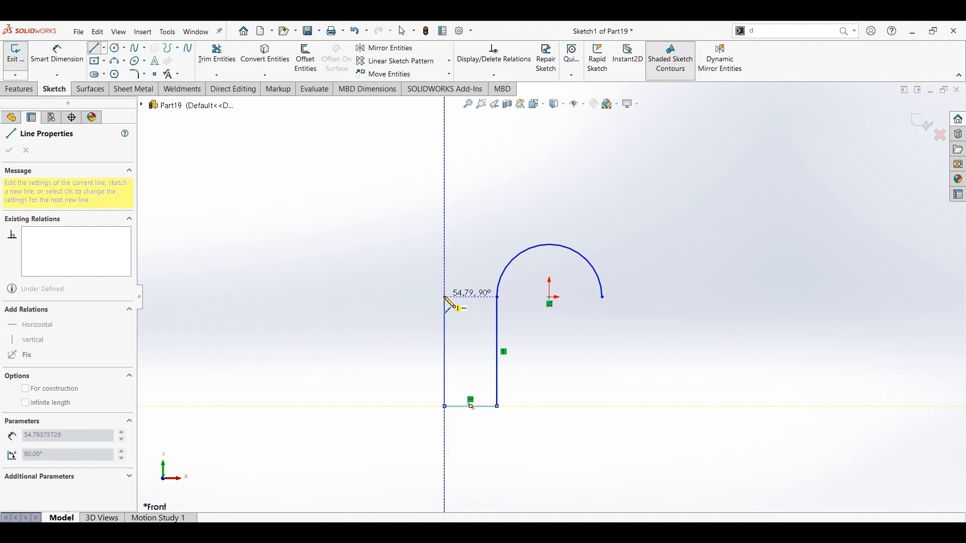
{"action": "left_click", "coordinate": [444, 298]}
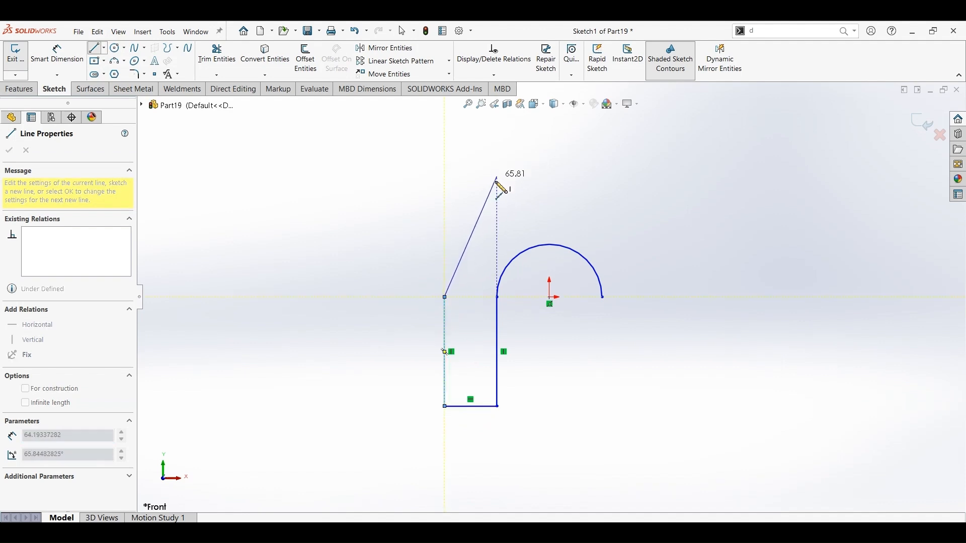
{"action": "left_click", "coordinate": [497, 182]}
{"action": "left_click", "coordinate": [497, 156]}
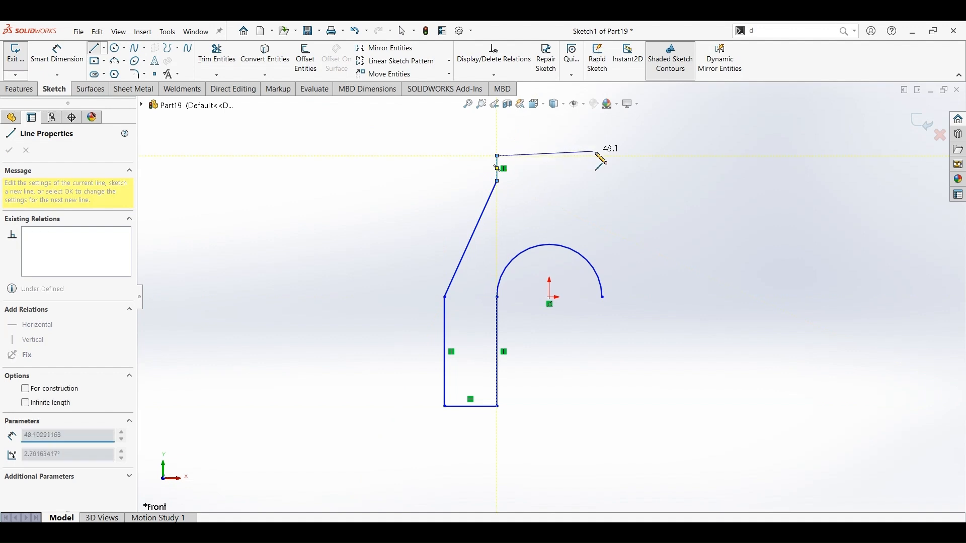
Continue with the horizontal top edge, matching right-hand slope and leg about 55 mm tall, closing the profile at the arc's right end
{"action": "left_click", "coordinate": [603, 156]}
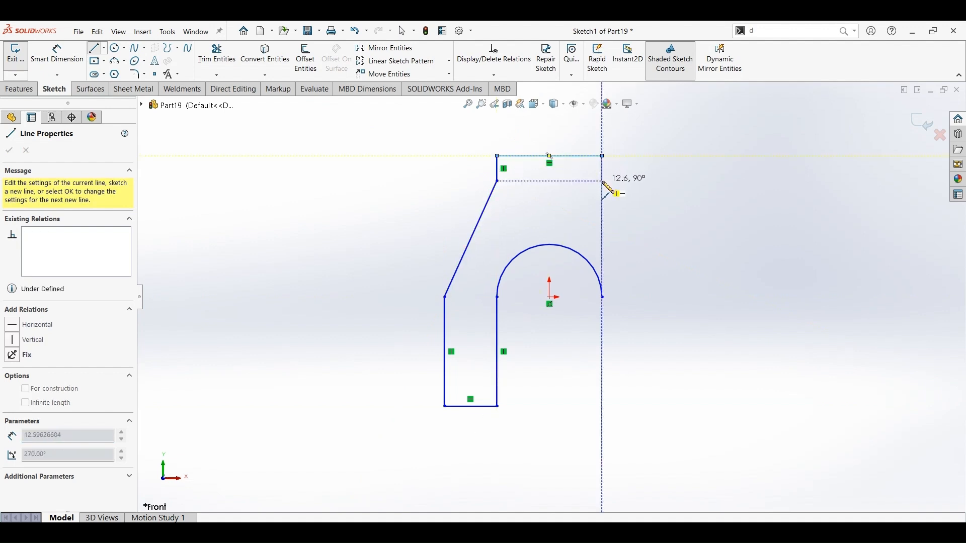
{"action": "left_click", "coordinate": [603, 181]}
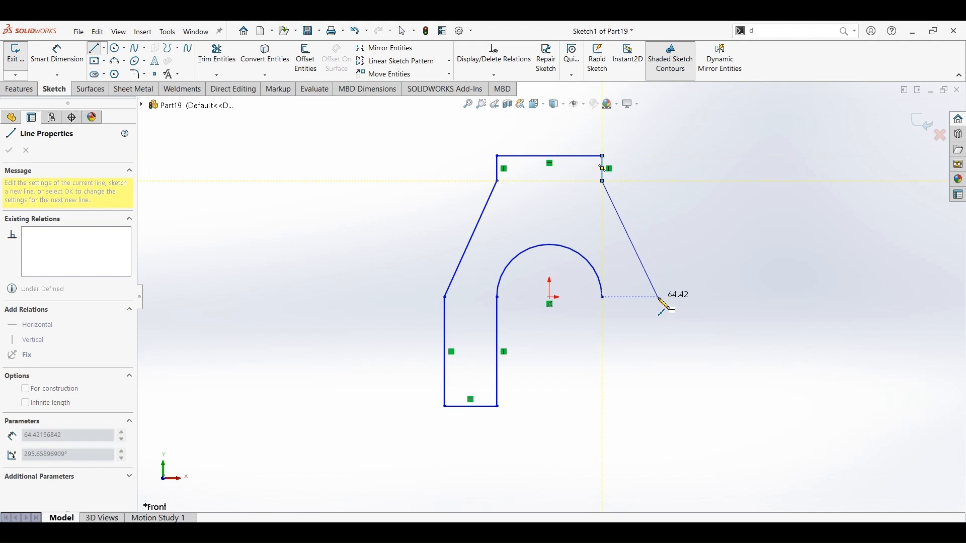
{"action": "left_click", "coordinate": [659, 297]}
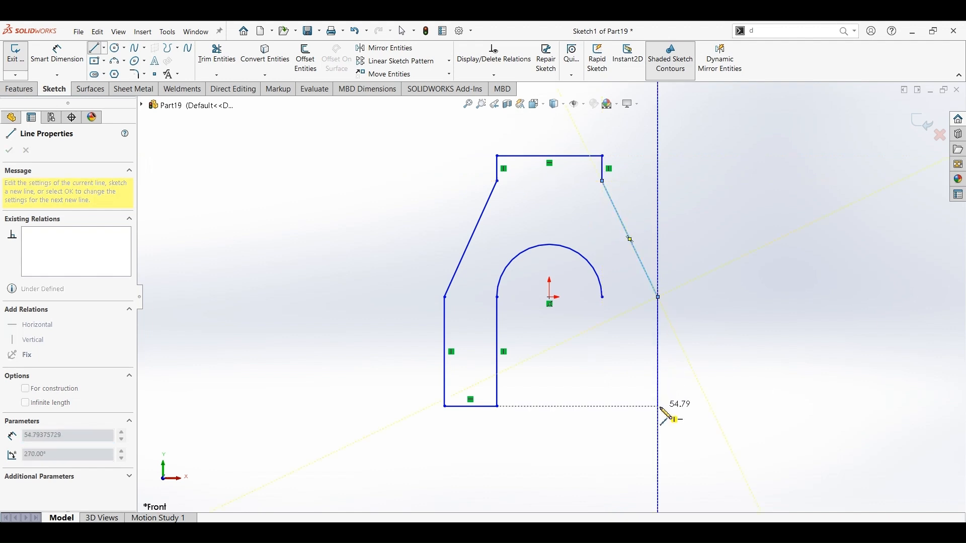
{"action": "left_click", "coordinate": [658, 406]}
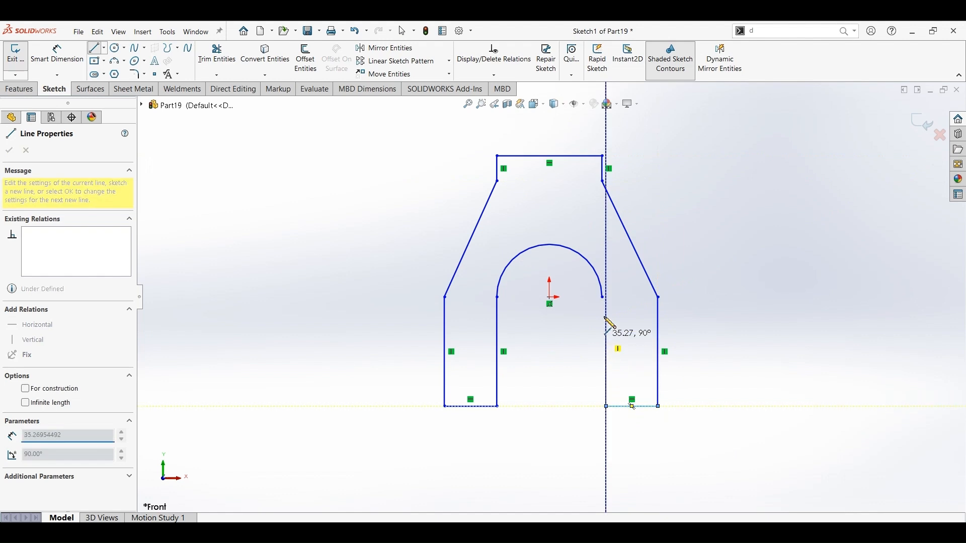
{"action": "left_click", "coordinate": [606, 407]}
{"action": "left_click", "coordinate": [602, 297]}
{"action": "key", "text": "Escape"}
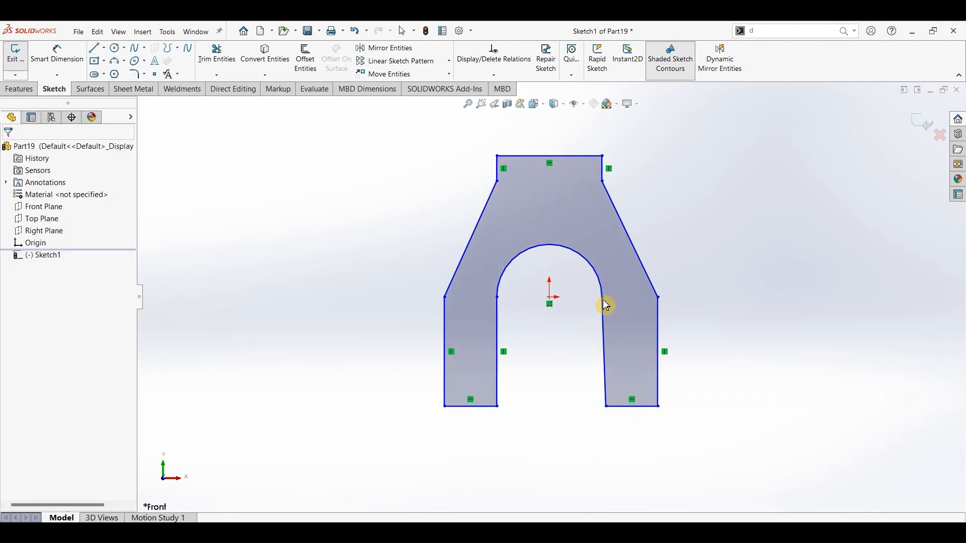
Add a Vertical relation to the inner line of the right leg
{"action": "left_click", "coordinate": [605, 342]}
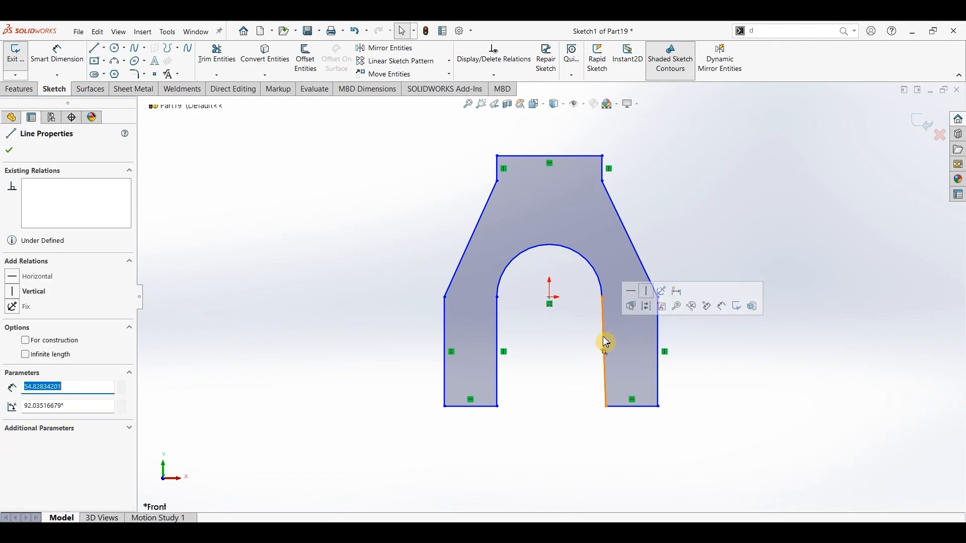
{"action": "left_click", "coordinate": [647, 294]}
{"action": "left_click", "coordinate": [714, 382]}
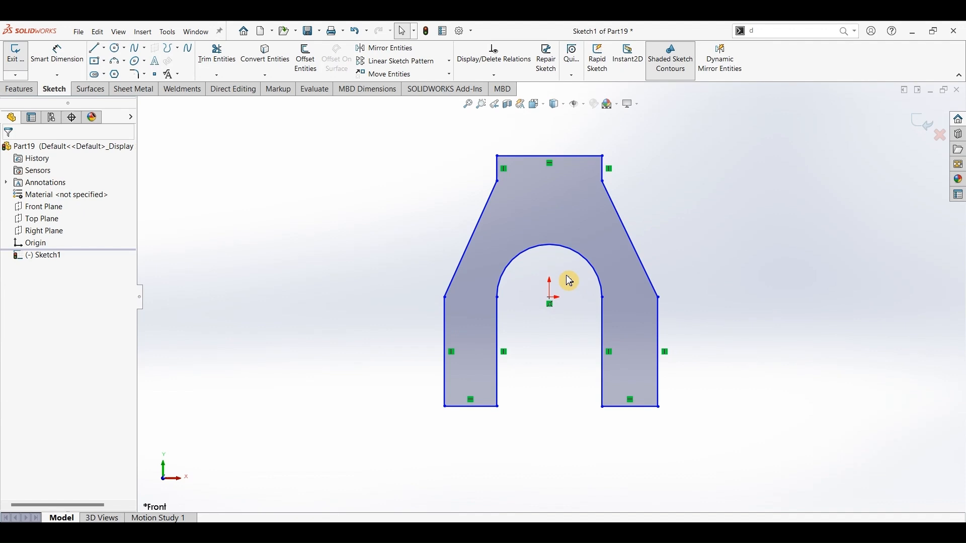
Dimension the arc with a radius of 40 mm
{"action": "left_click", "coordinate": [59, 56]}
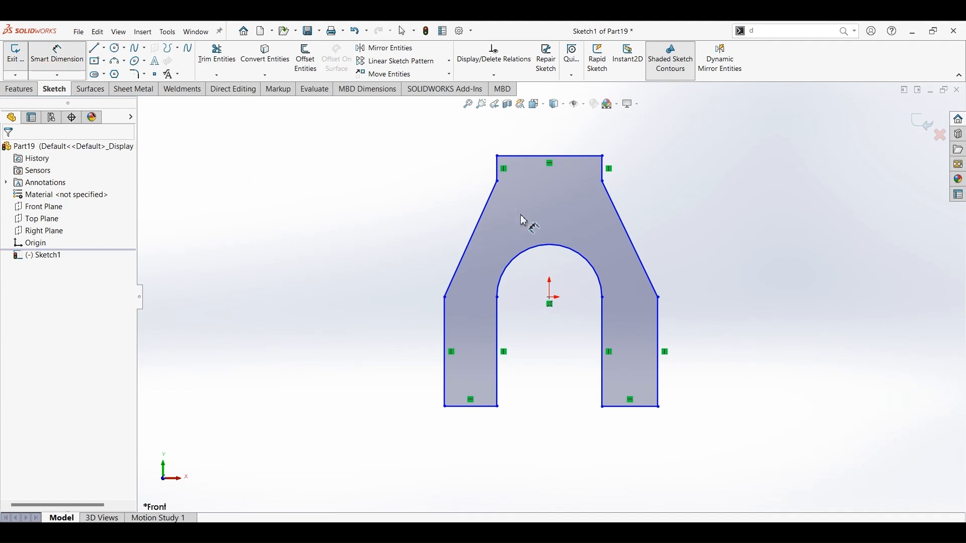
{"action": "left_click", "coordinate": [548, 244]}
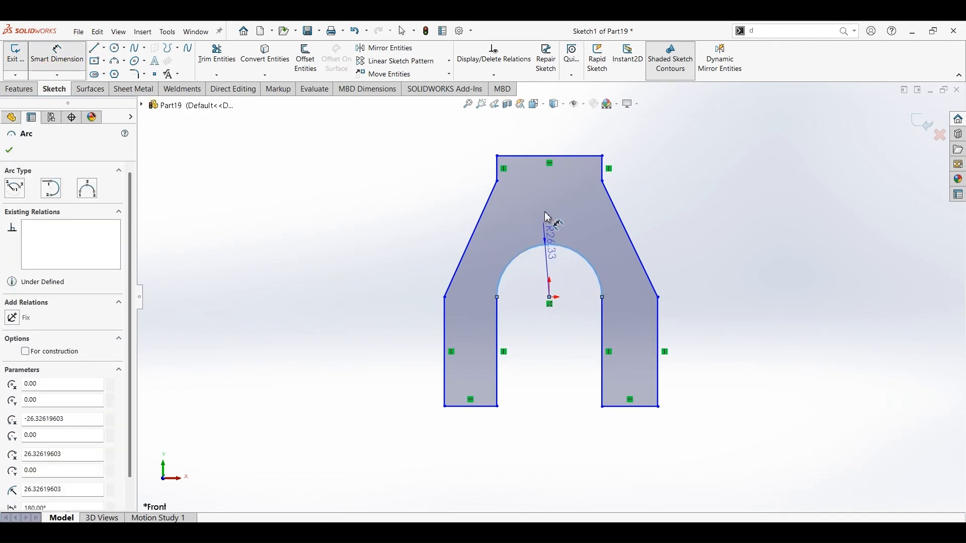
{"action": "left_click", "coordinate": [547, 217]}
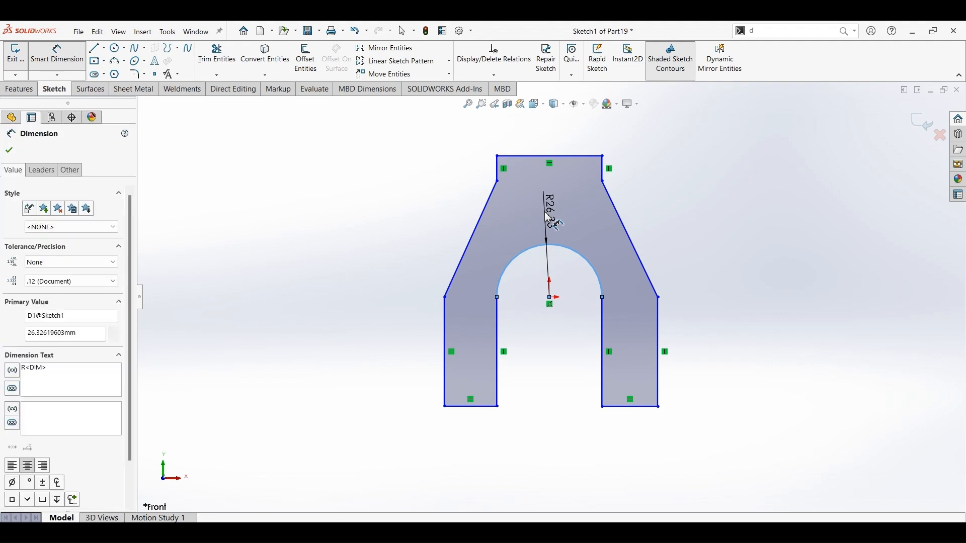
{"action": "type", "text": "40"}
{"action": "key", "text": "Return"}
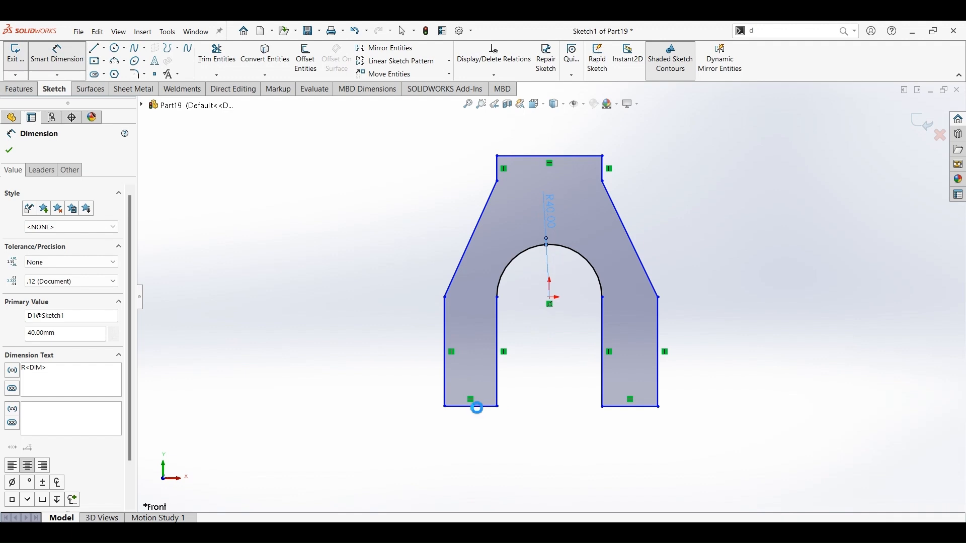
Dimension the bottom edge of the left leg at 30 mm
{"action": "left_click", "coordinate": [478, 407]}
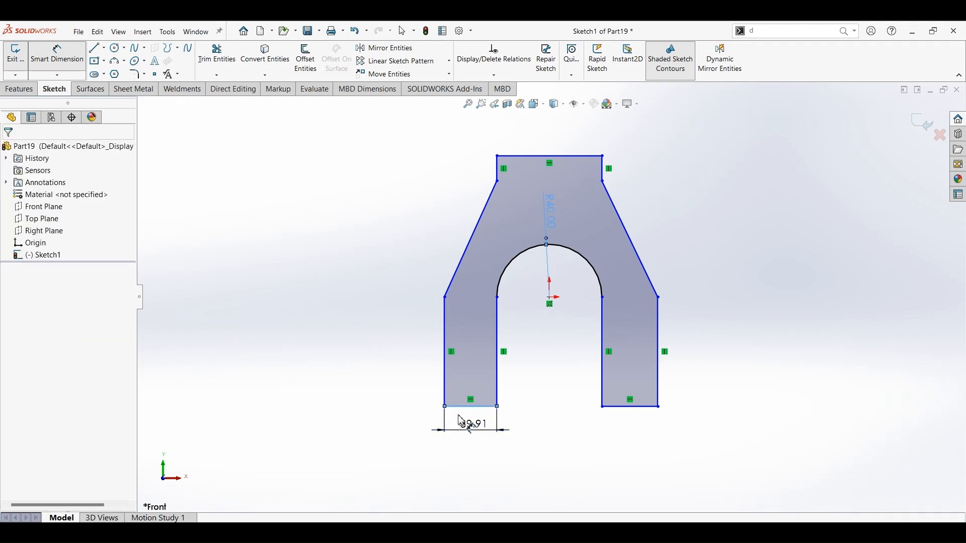
{"action": "left_click", "coordinate": [462, 422]}
{"action": "type", "text": "30"}
{"action": "key", "text": "Return"}
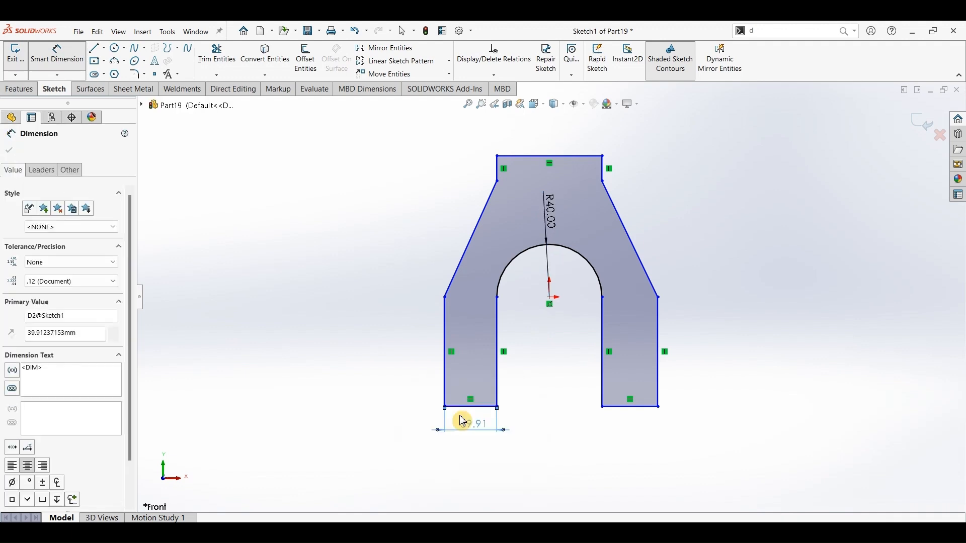
{"action": "key", "text": "Escape"}
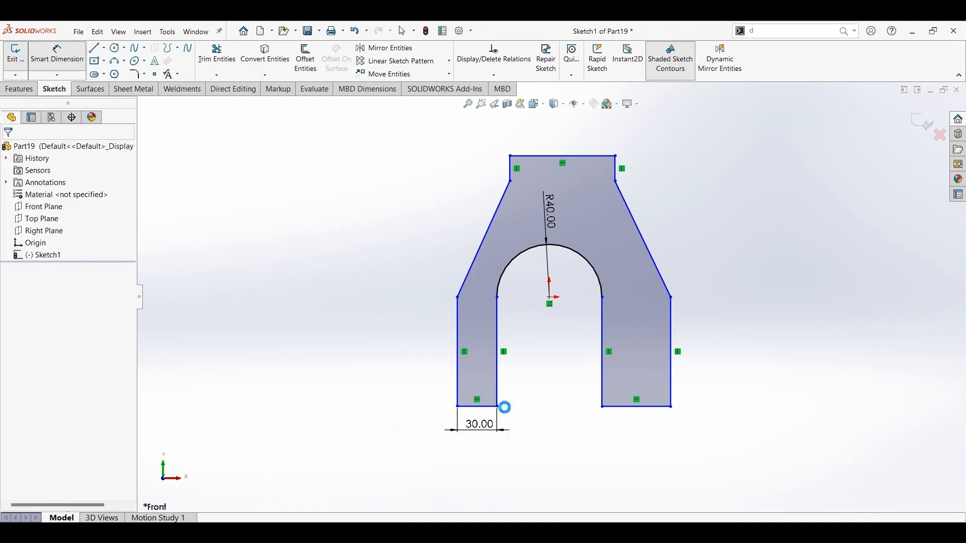
Add an Equal relation between the bottom edges of the left and right legs
{"action": "left_click", "coordinate": [489, 412]}
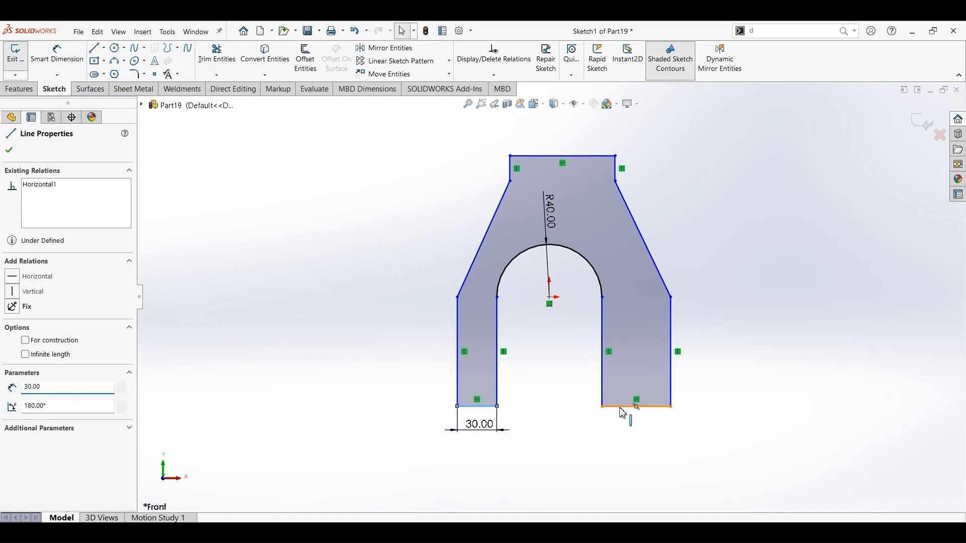
{"action": "left_click", "coordinate": [631, 406], "text": "ctrl"}
{"action": "left_click", "coordinate": [724, 363]}
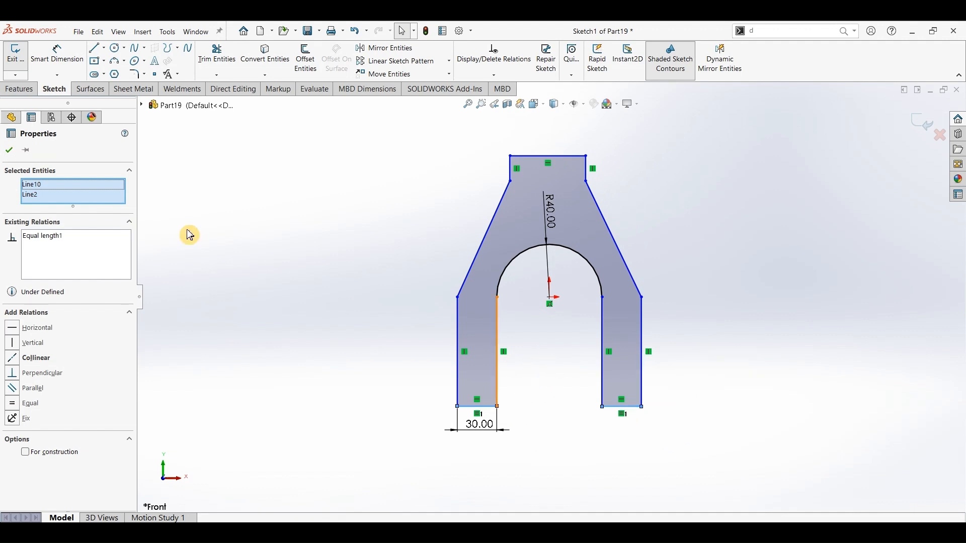
{"action": "key", "text": "Escape"}
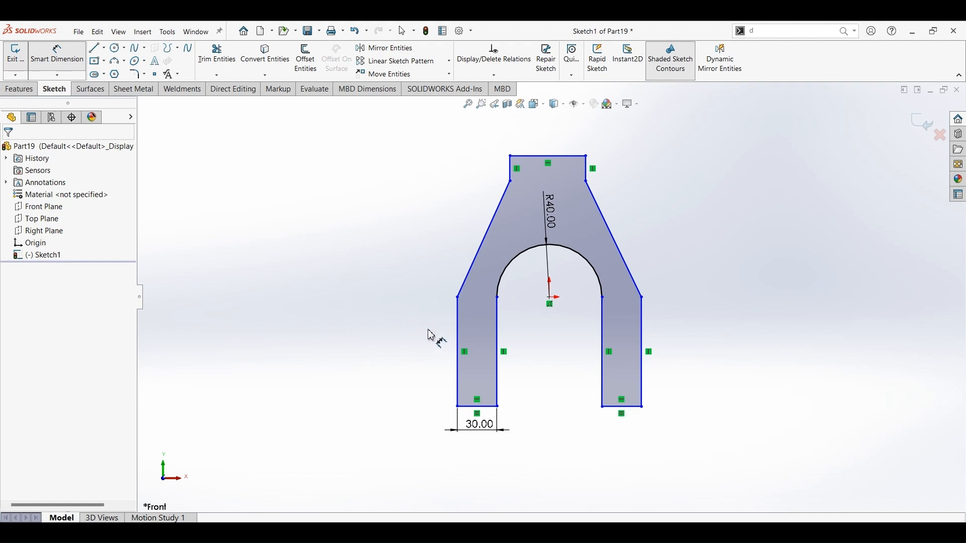
Dimension the outer vertical edge of the left leg at 70 mm
{"action": "left_click", "coordinate": [451, 348]}
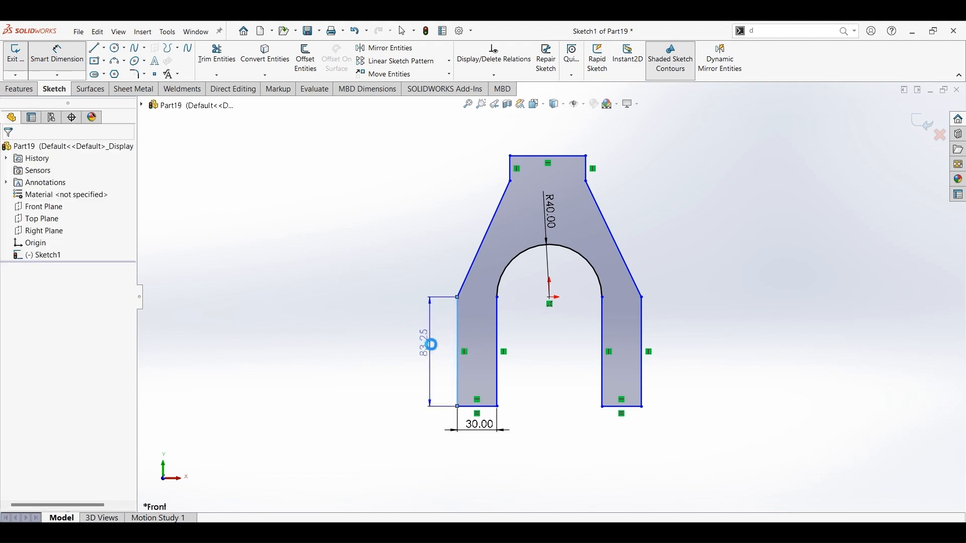
{"action": "left_click", "coordinate": [434, 348]}
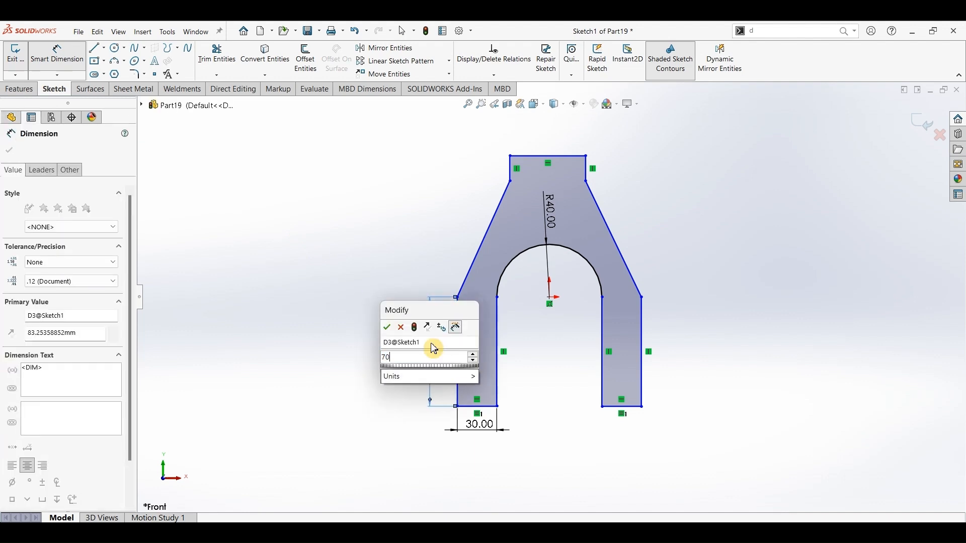
{"action": "key", "text": "Return"}
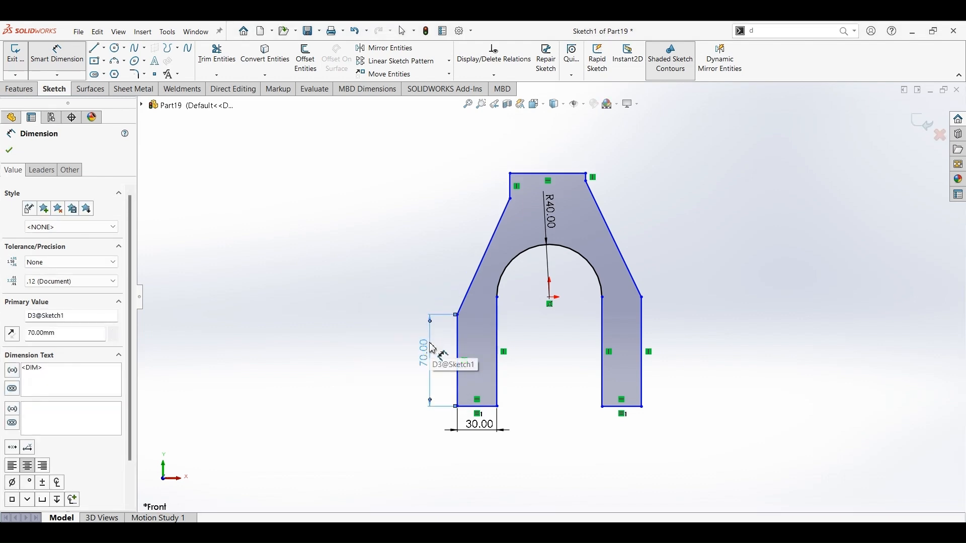
Dimension the vertical height of the left slanted edge at 55 mm and move the right slanted edge's upper endpoint down below the top edge
{"action": "left_click", "coordinate": [458, 316]}
{"action": "left_click", "coordinate": [511, 199]}
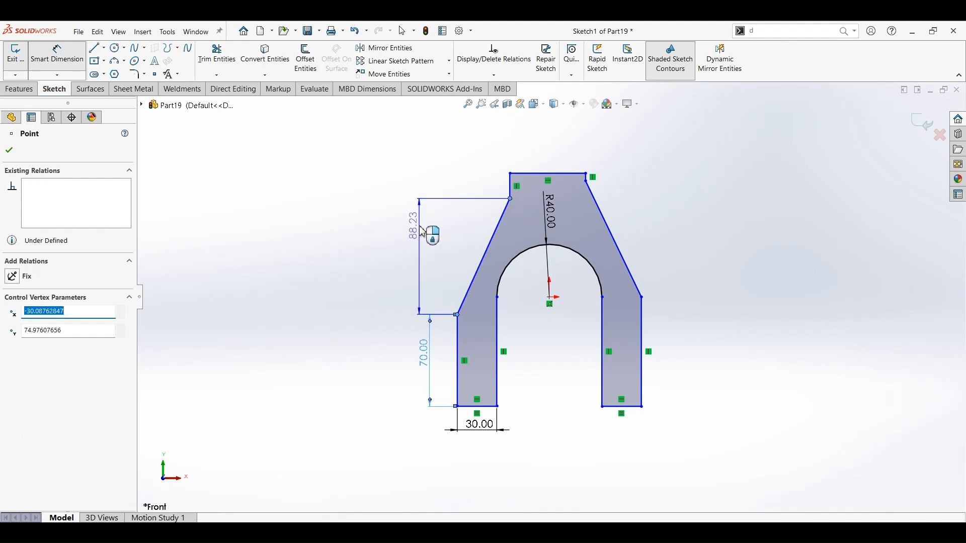
{"action": "left_click", "coordinate": [420, 227]}
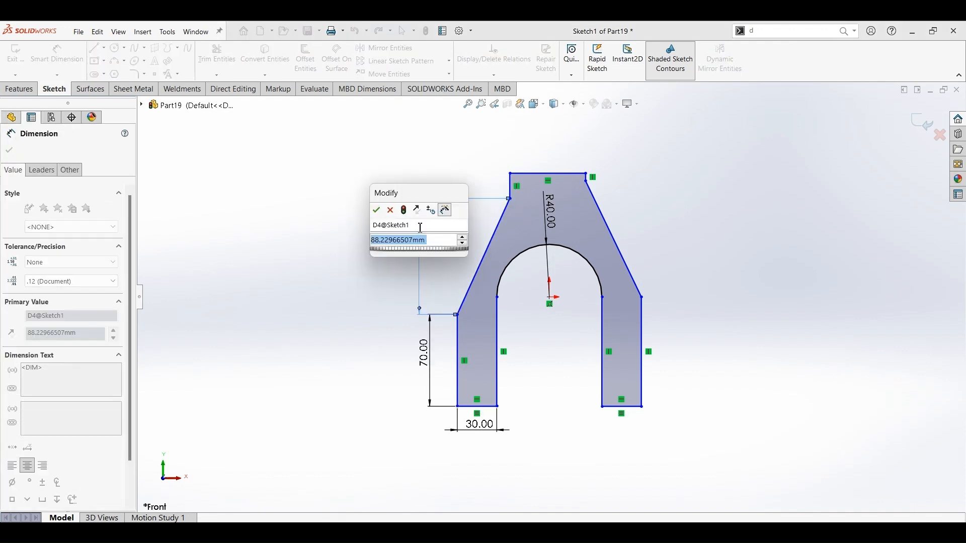
{"action": "left_click", "coordinate": [422, 233]}
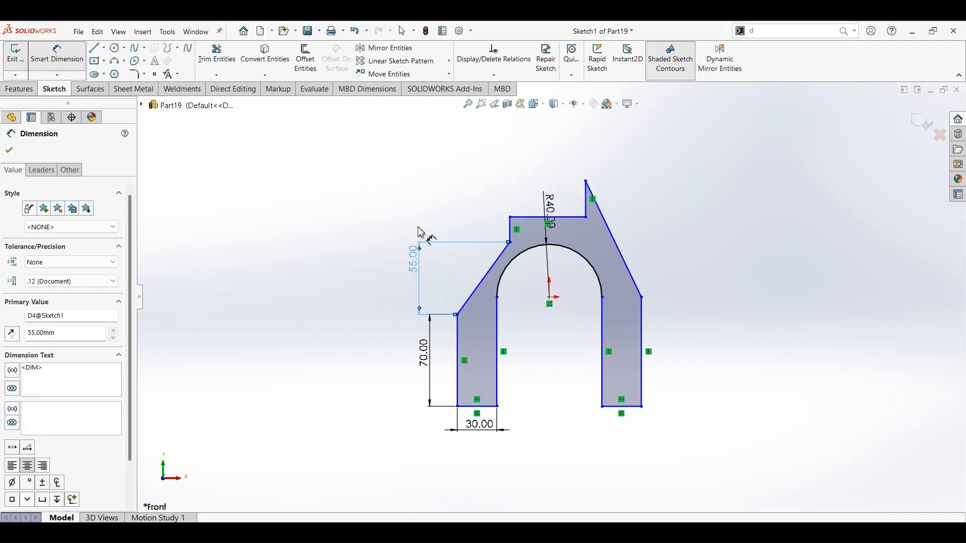
{"action": "key", "text": "Escape"}
{"action": "key", "text": "Escape"}
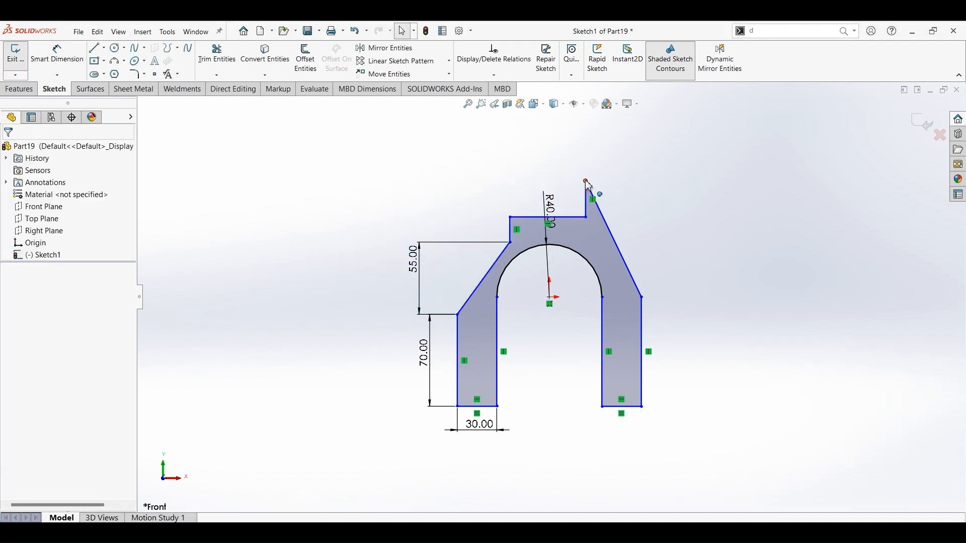
{"action": "left_click_drag", "start_coordinate": [586, 180], "coordinate": [598, 234]}
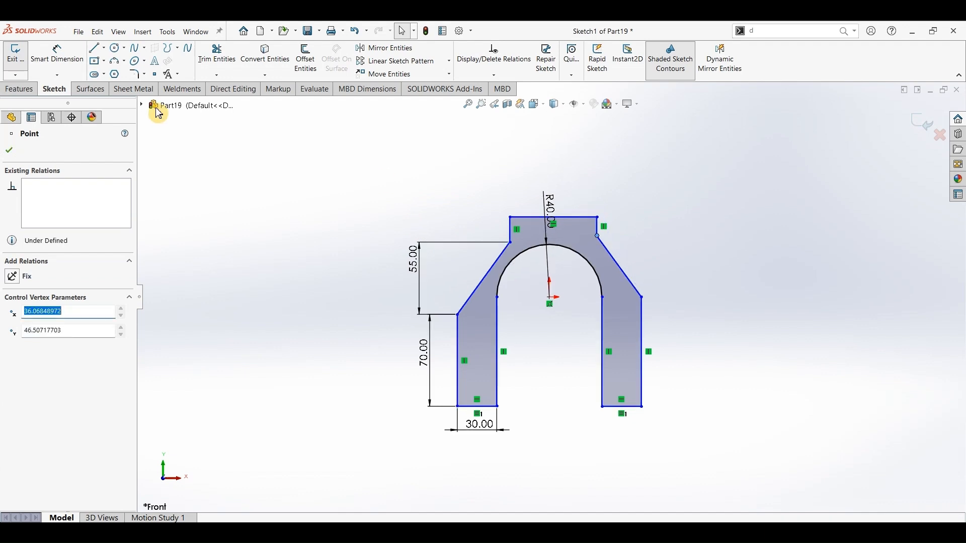
Dimension the short vertical edge above the left slanted edge at 20 mm
{"action": "left_click", "coordinate": [57, 56]}
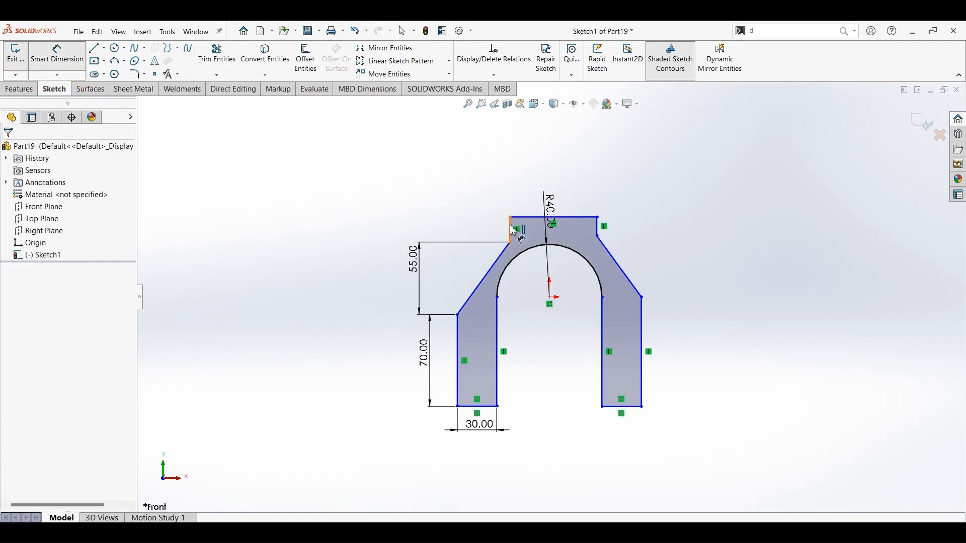
{"action": "left_click", "coordinate": [433, 230]}
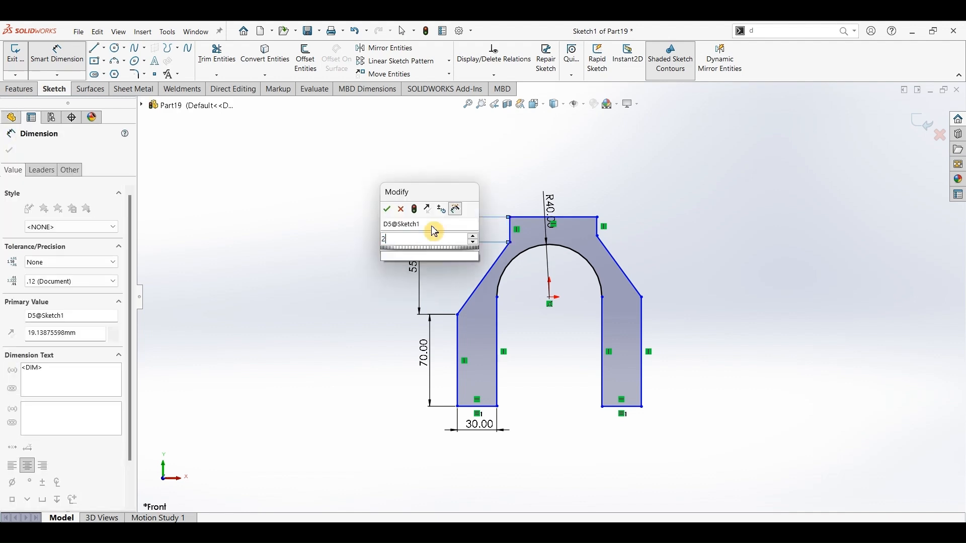
{"action": "left_click", "coordinate": [435, 232]}
{"action": "type", "text": "20"}
{"action": "key", "text": "Return"}
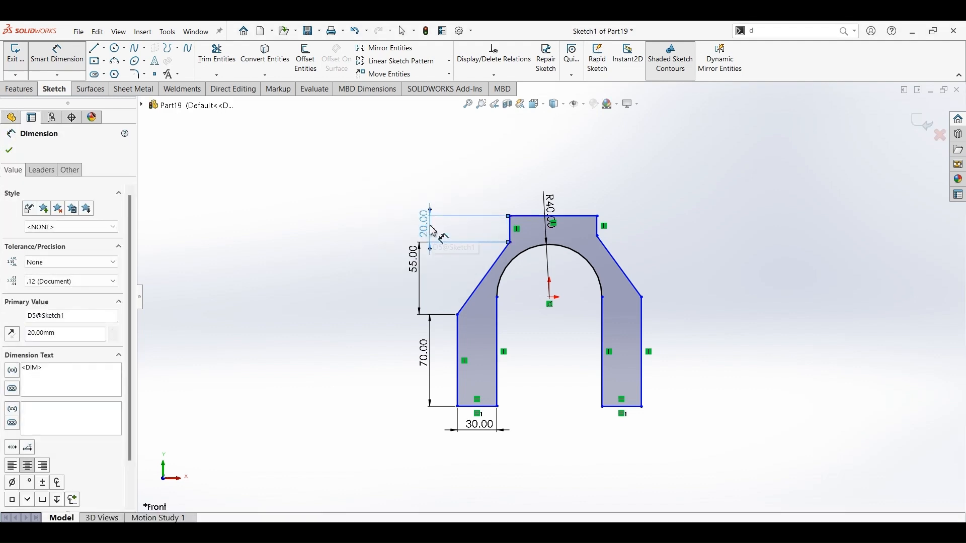
{"action": "left_click", "coordinate": [535, 248]}
{"action": "key", "text": "Escape"}
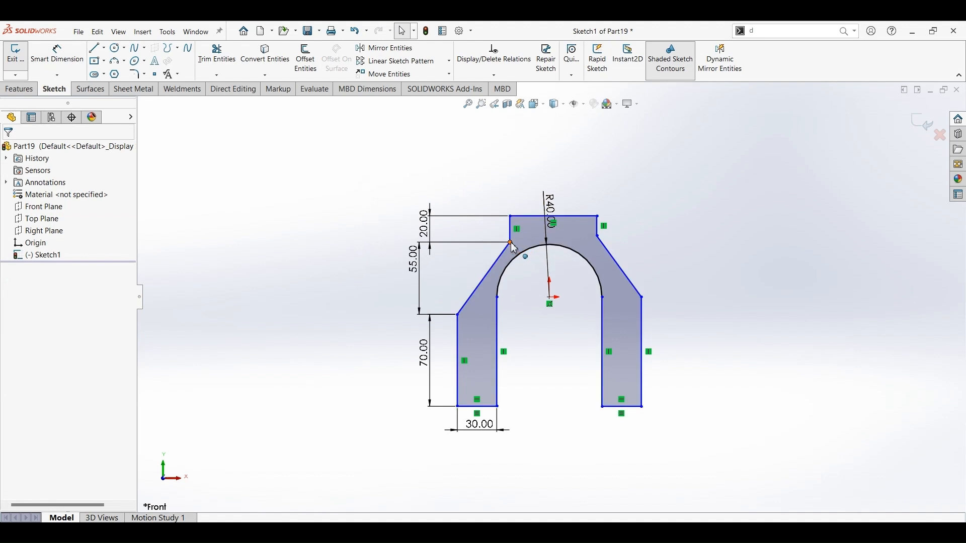
Add a Horizontal relation between the upper endpoints of the left and right slanted edges
{"action": "left_click", "coordinate": [511, 243]}
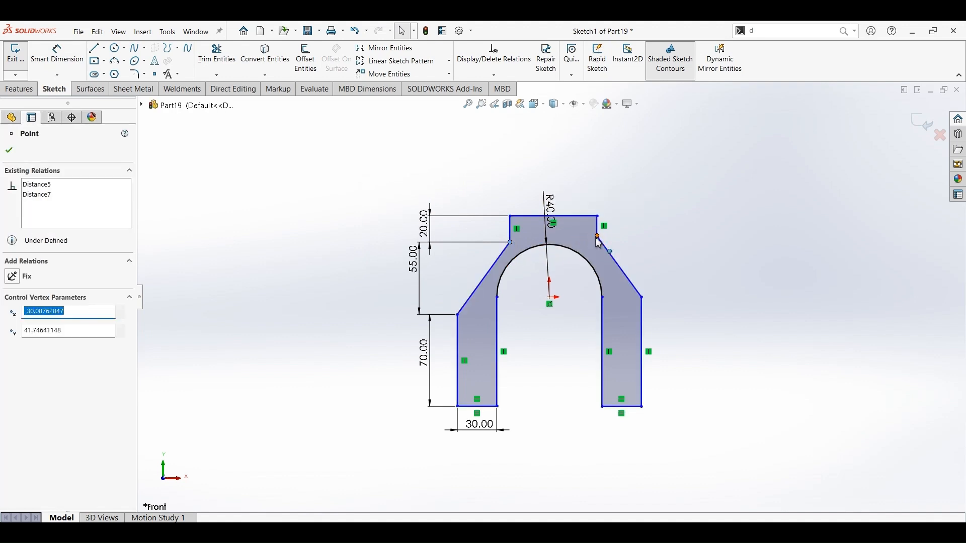
{"action": "left_click", "coordinate": [597, 237]}
{"action": "left_click", "coordinate": [623, 196]}
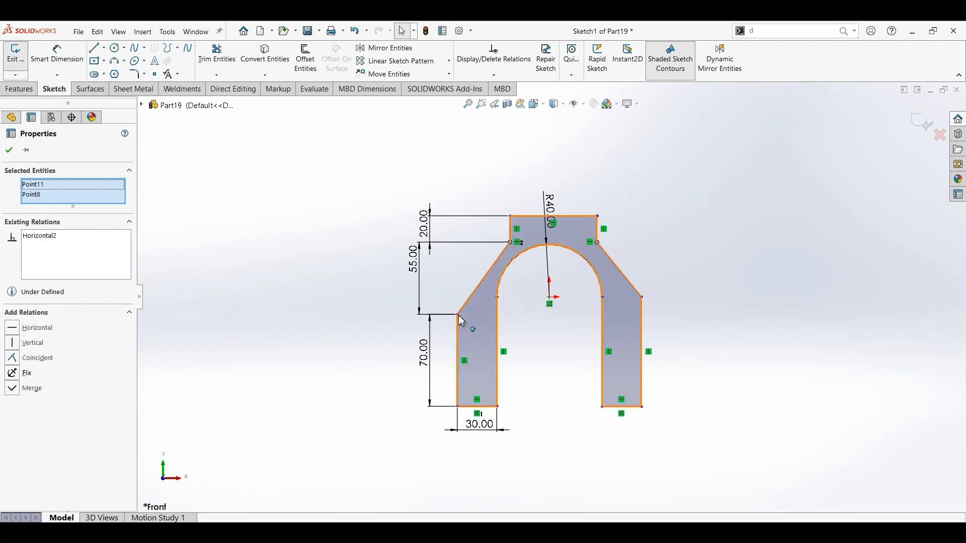
Add a Horizontal relation between the lower endpoints of both slanted edges and the two arc endpoints
{"action": "left_click", "coordinate": [497, 297]}
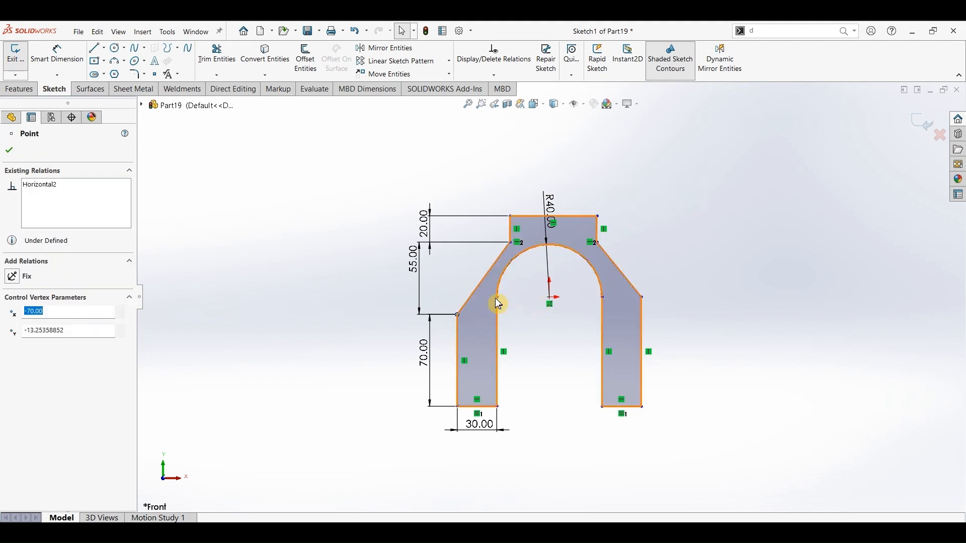
{"action": "left_click", "coordinate": [603, 298], "text": "ctrl"}
{"action": "left_click", "coordinate": [640, 297], "text": "ctrl"}
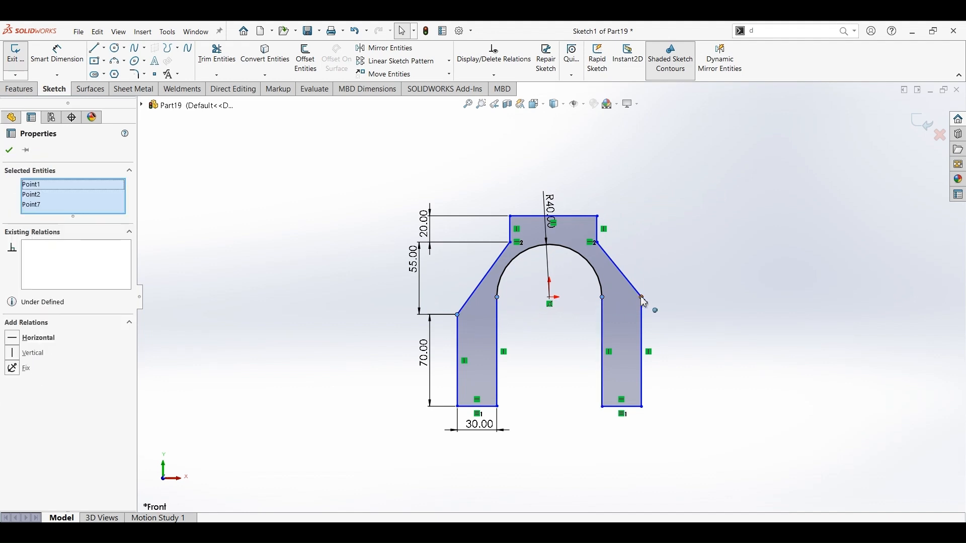
{"action": "left_click", "coordinate": [641, 297]}
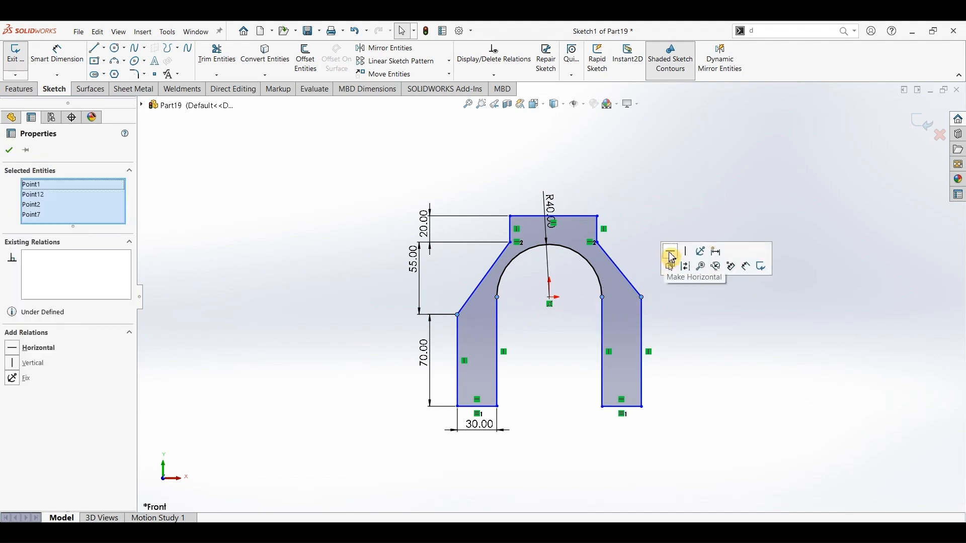
{"action": "left_click", "coordinate": [671, 257]}
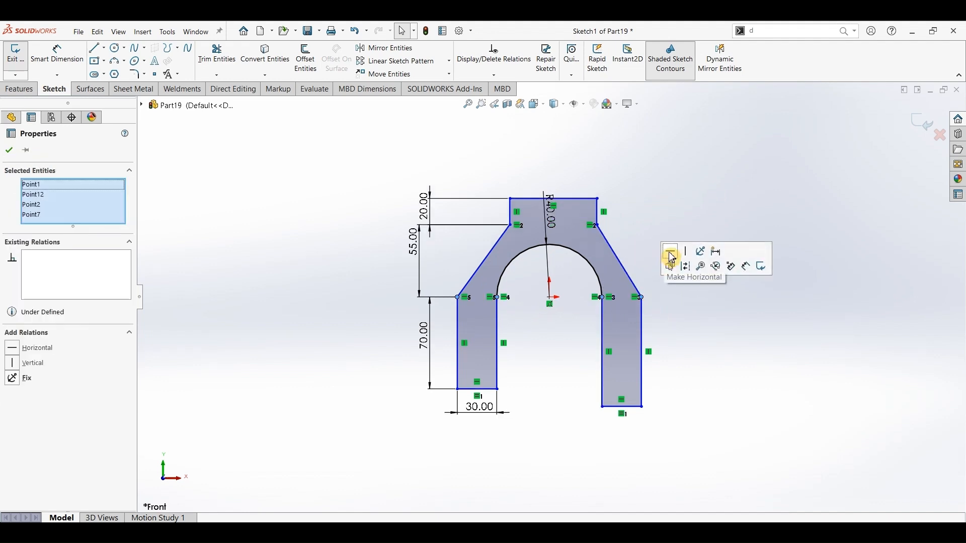
Add a Horizontal relation between the inner bottom corners of the left and right legs
{"action": "left_click", "coordinate": [602, 406]}
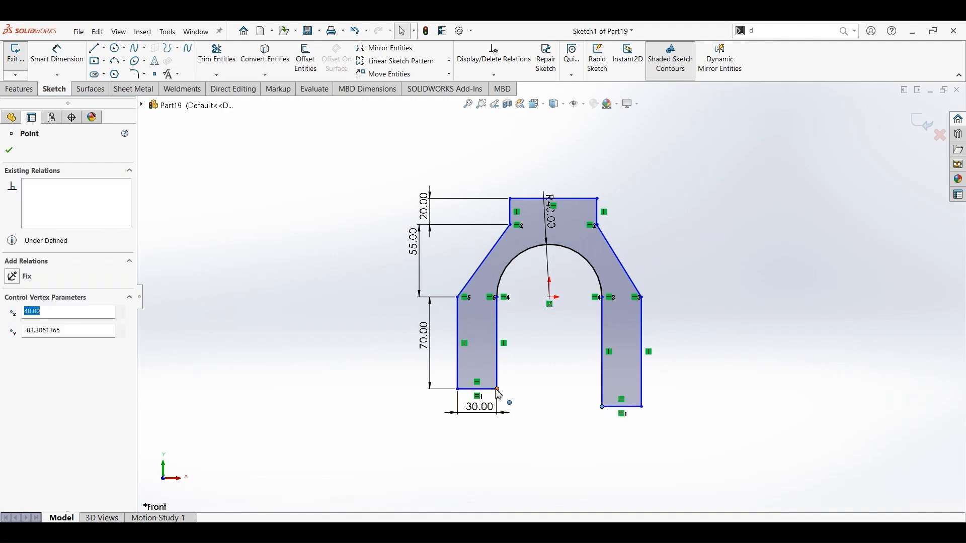
{"action": "left_click", "coordinate": [497, 388], "text": "ctrl"}
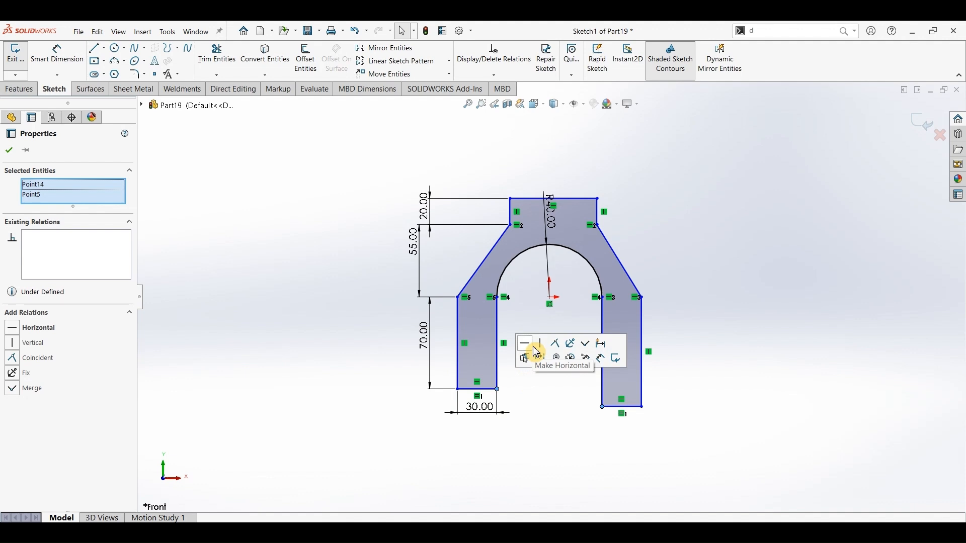
{"action": "left_click", "coordinate": [525, 343]}
{"action": "left_click", "coordinate": [696, 451]}
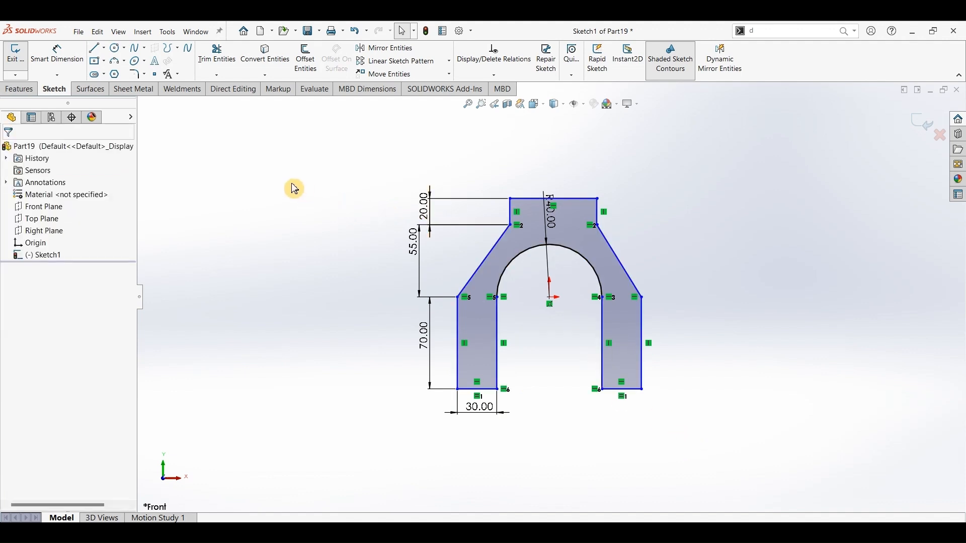
Dimension the top edge of the profile at 90 mm
{"action": "left_click", "coordinate": [57, 56]}
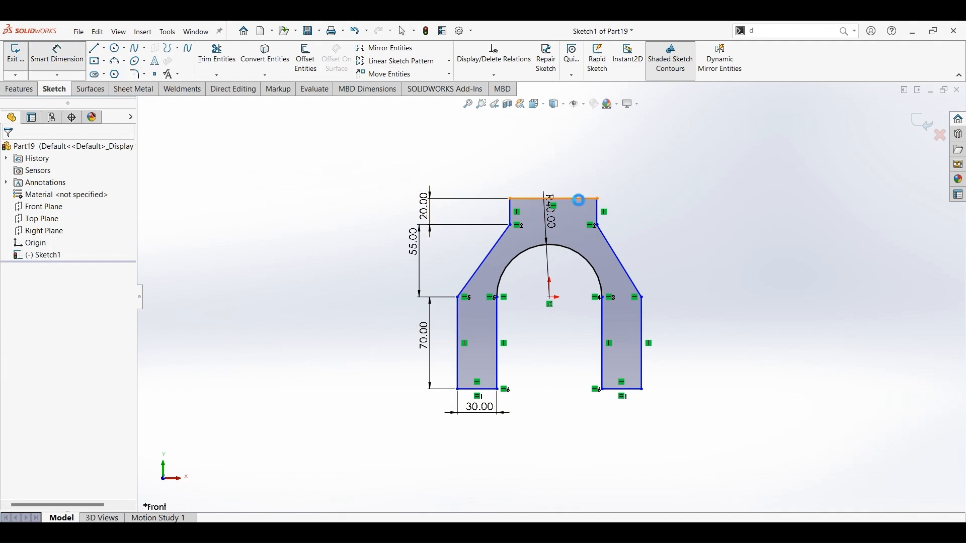
{"action": "left_click", "coordinate": [575, 199]}
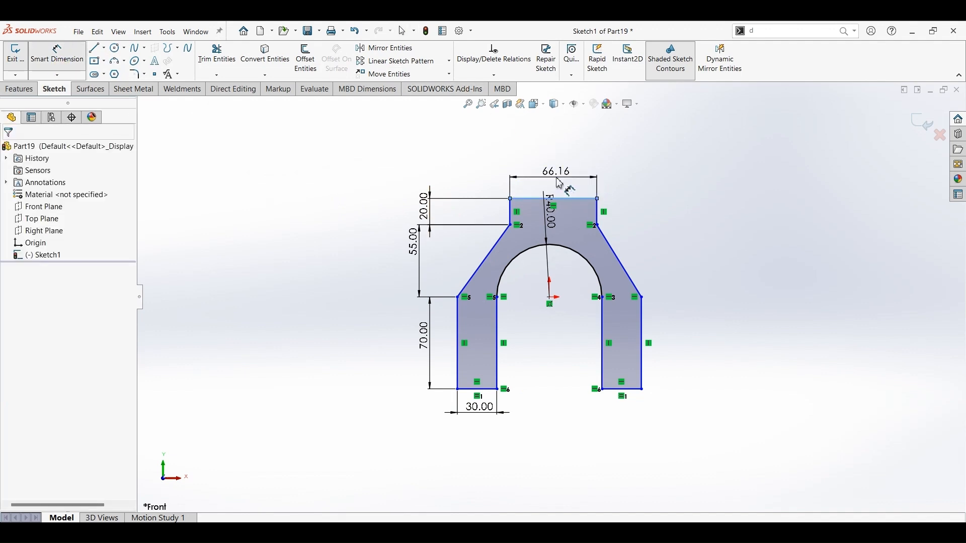
{"action": "left_click", "coordinate": [560, 182]}
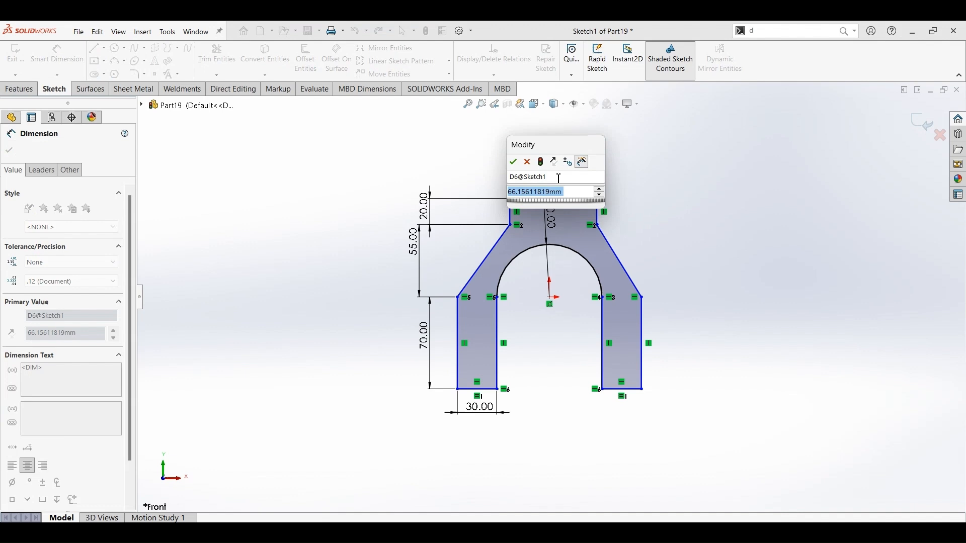
{"action": "type", "text": "90"}
{"action": "key", "text": "Return"}
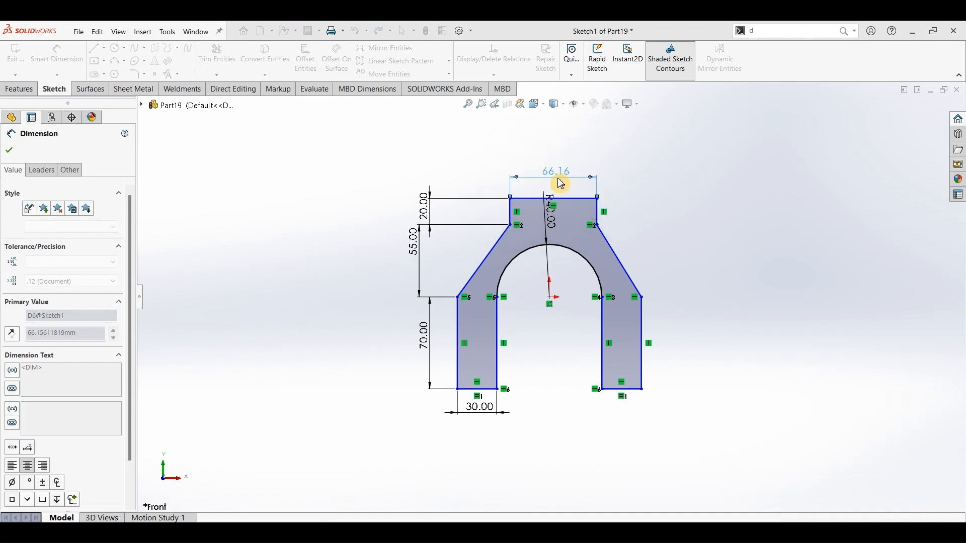
{"action": "key", "text": "Escape"}
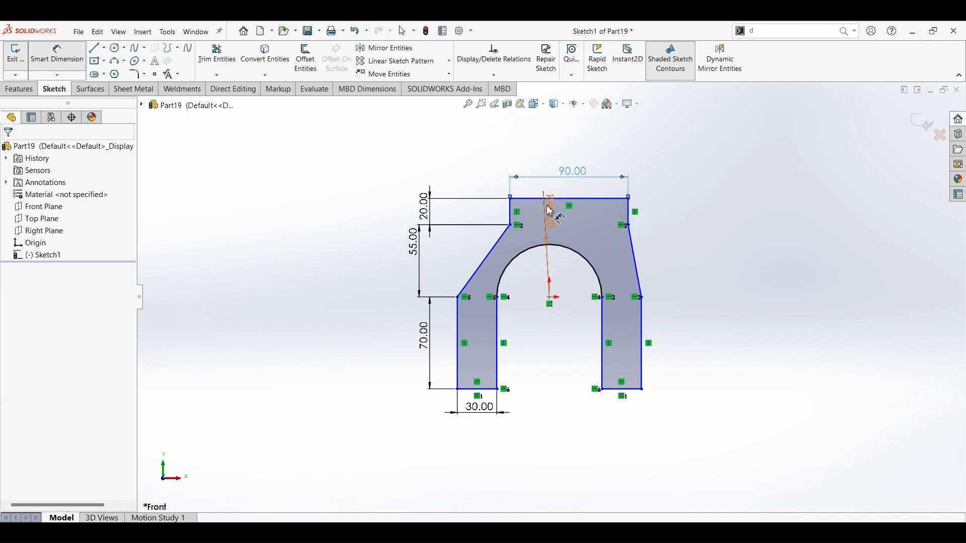
Sketch a vertical centerline about 90 mm long from the origin down between the two legs
{"action": "left_click", "coordinate": [104, 48]}
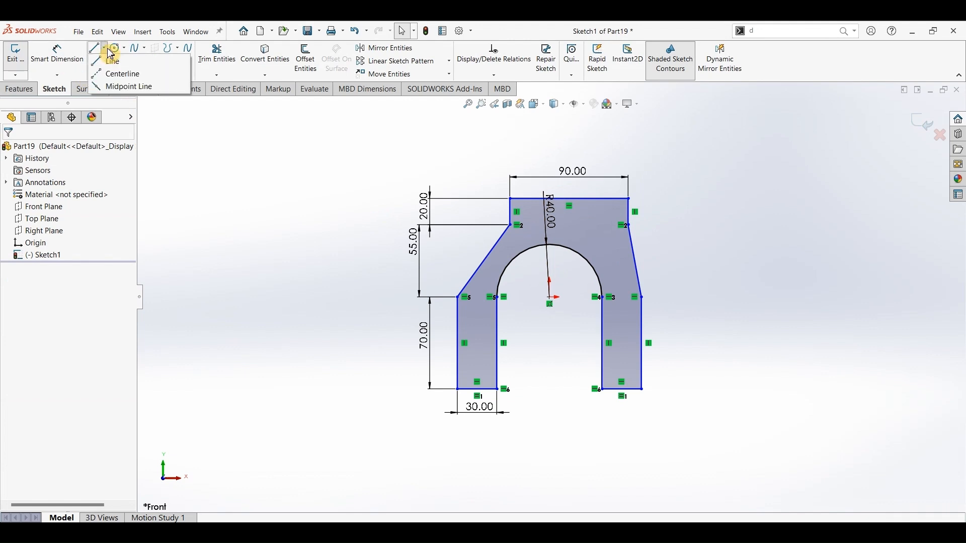
{"action": "left_click", "coordinate": [112, 75]}
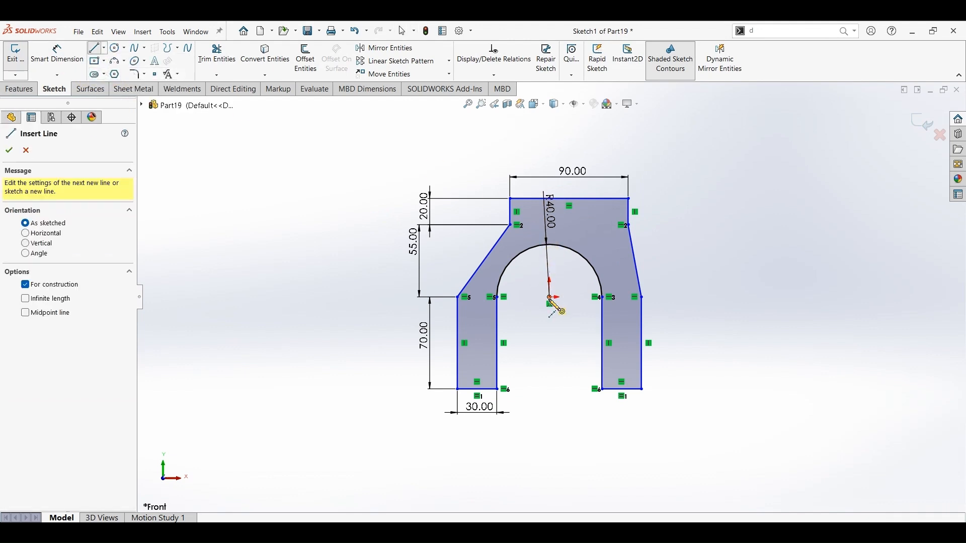
{"action": "left_click", "coordinate": [549, 304]}
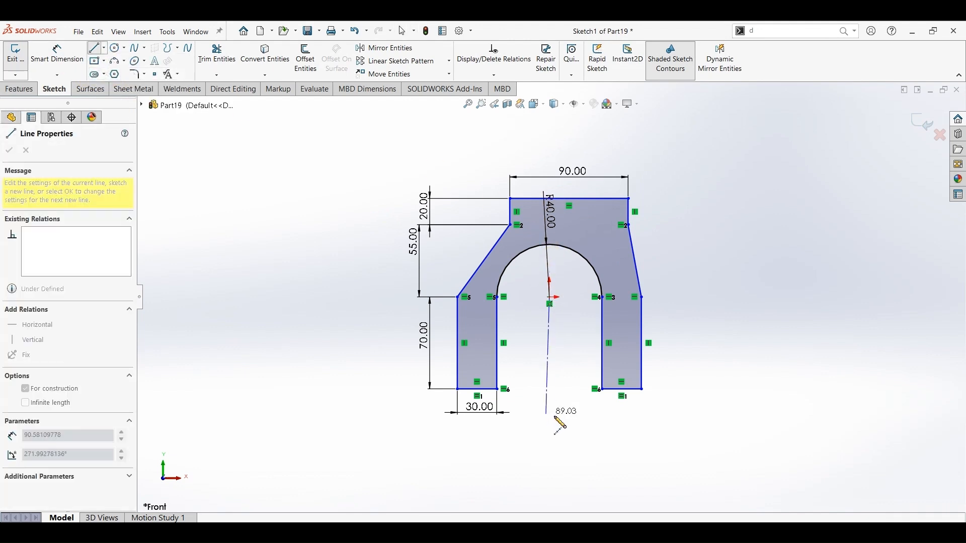
{"action": "left_click", "coordinate": [552, 417]}
{"action": "key", "text": "Escape"}
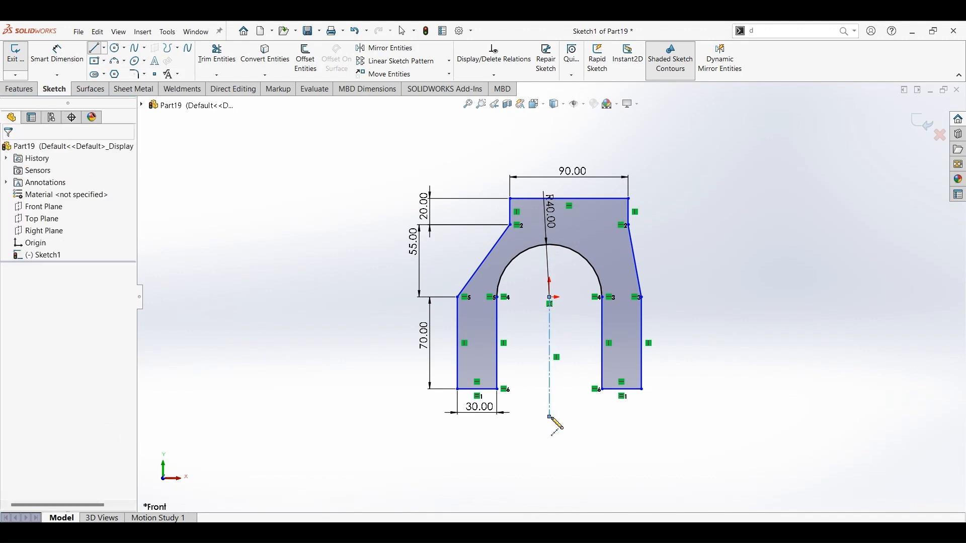
Add a Symmetric relation between the left and right slanted edges about the vertical centerline
{"action": "left_click", "coordinate": [497, 297]}
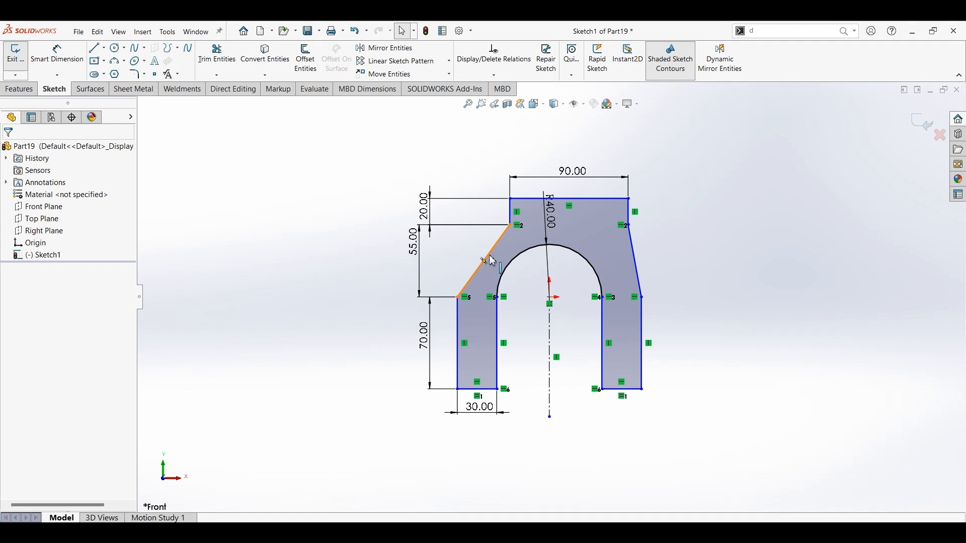
{"action": "left_click", "coordinate": [632, 244], "text": "ctrl"}
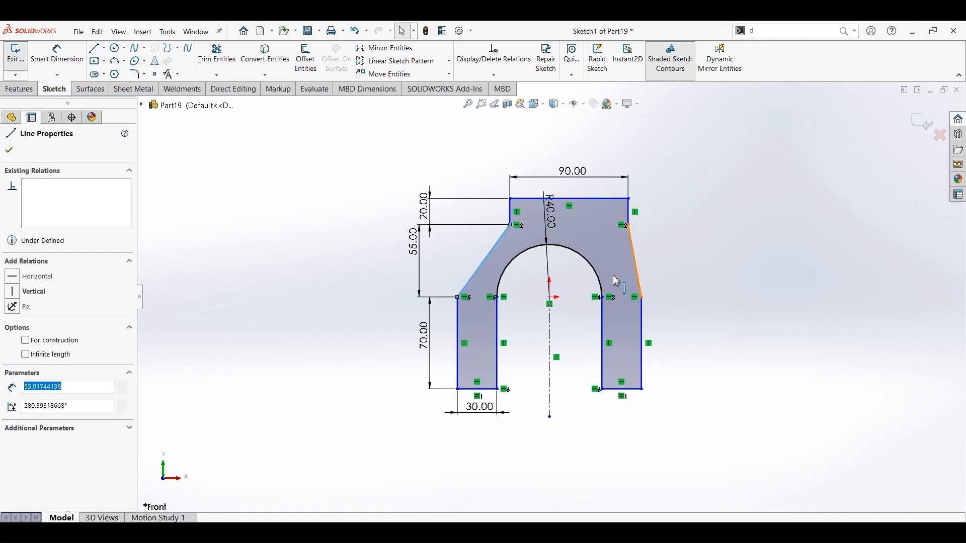
{"action": "left_click", "coordinate": [551, 375], "text": "ctrl"}
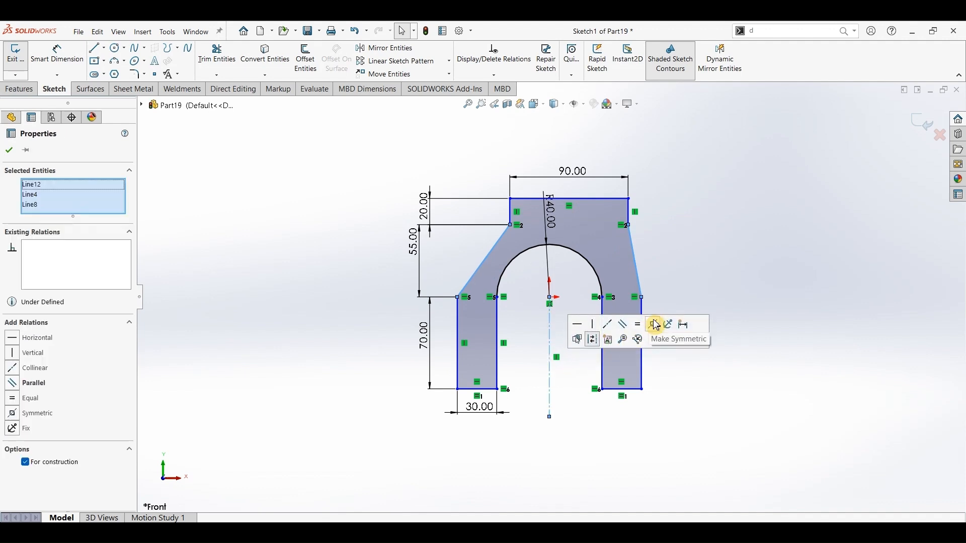
{"action": "left_click", "coordinate": [654, 325]}
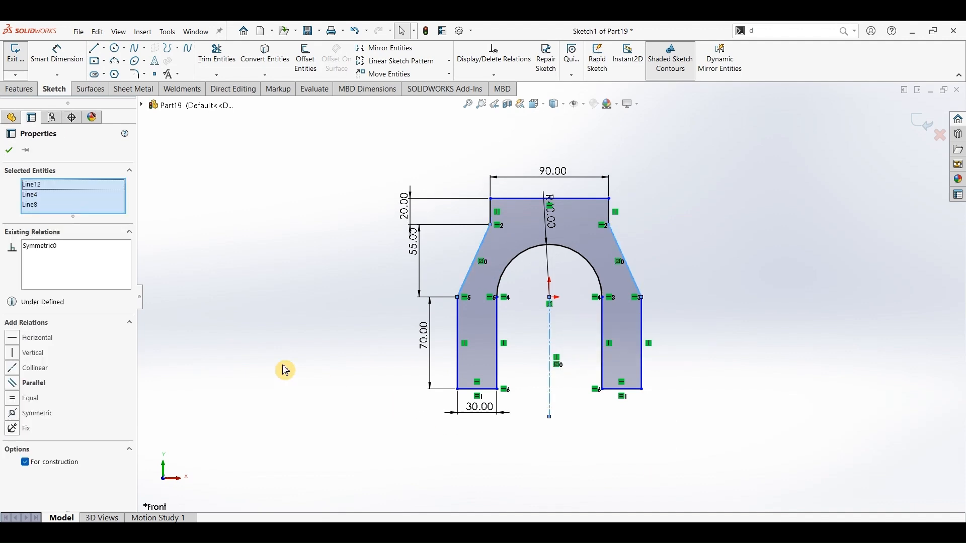
{"action": "left_click", "coordinate": [271, 346]}
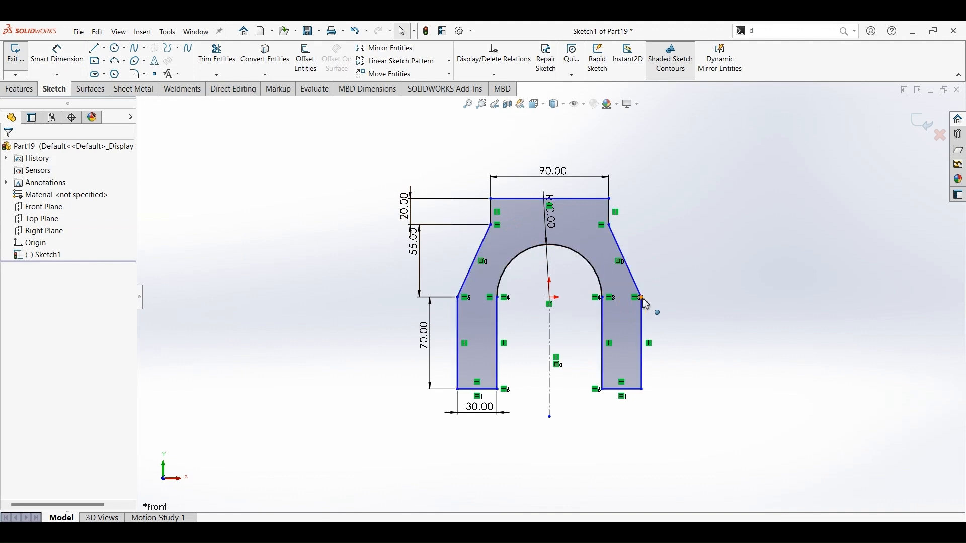
Add a Tangent relation where the arch meets the inner edge of the right leg
{"action": "mouse_move", "coordinate": [646, 301]}
{"action": "left_mouse_down"}
{"action": "mouse_move", "coordinate": [658, 297]}
{"action": "mouse_move", "coordinate": [660, 264]}
{"action": "mouse_move", "coordinate": [675, 340]}
{"action": "mouse_move", "coordinate": [679, 321]}
{"action": "left_mouse_up"}
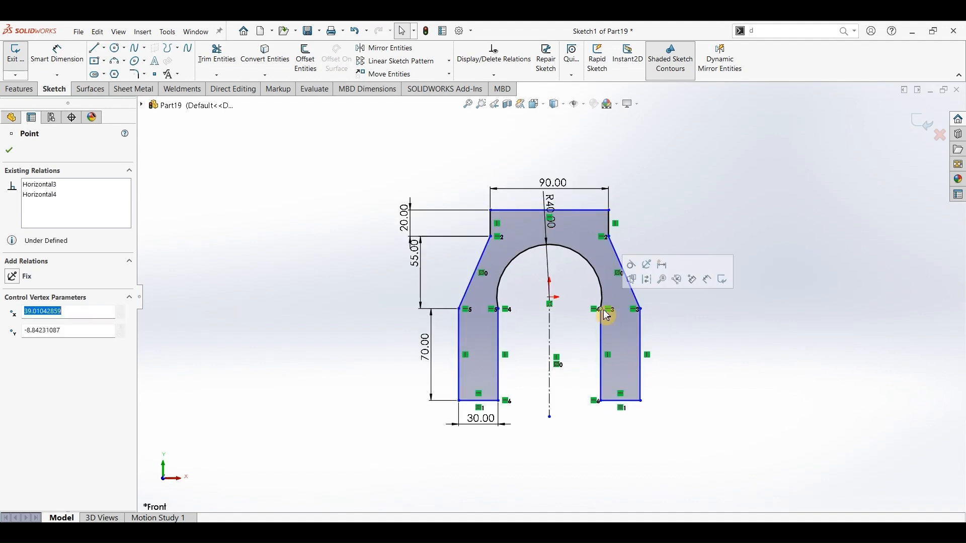
{"action": "left_click", "coordinate": [627, 276]}
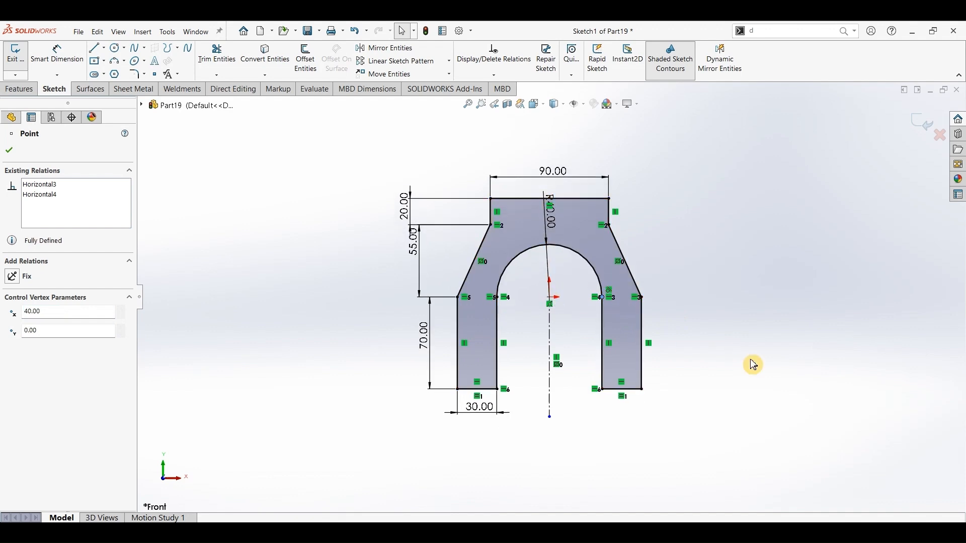
{"action": "left_click", "coordinate": [725, 369]}
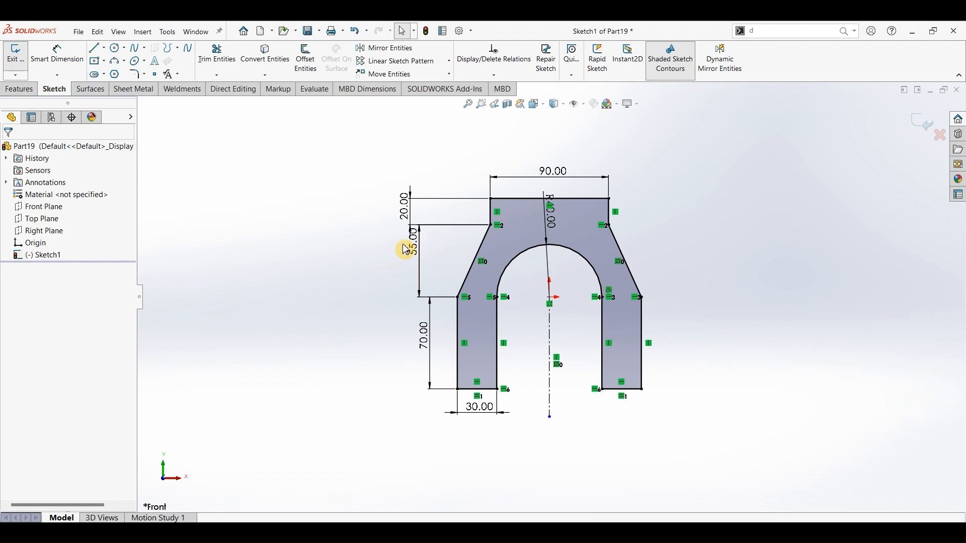
{"action": "left_click", "coordinate": [19, 89]}
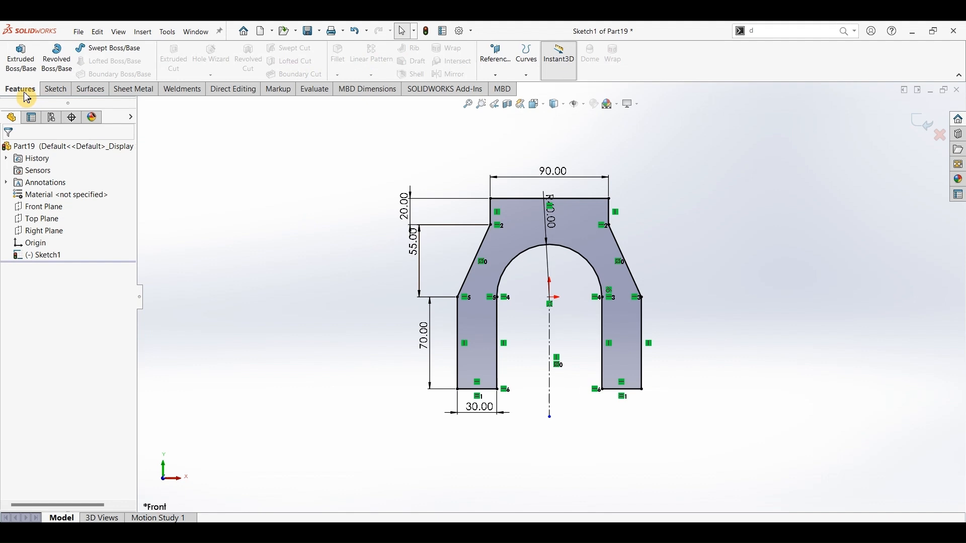
{"action": "left_click", "coordinate": [28, 75]}
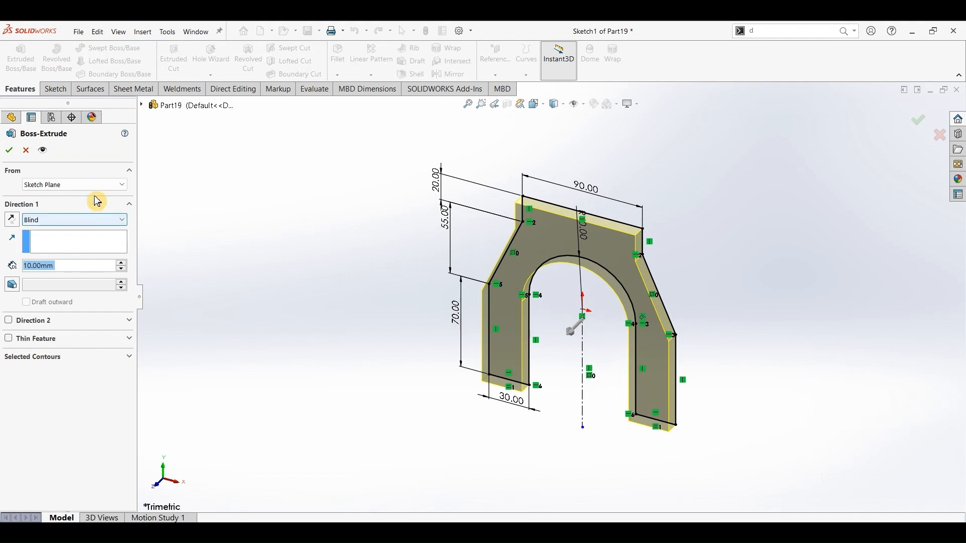
{"action": "left_click", "coordinate": [25, 151]}
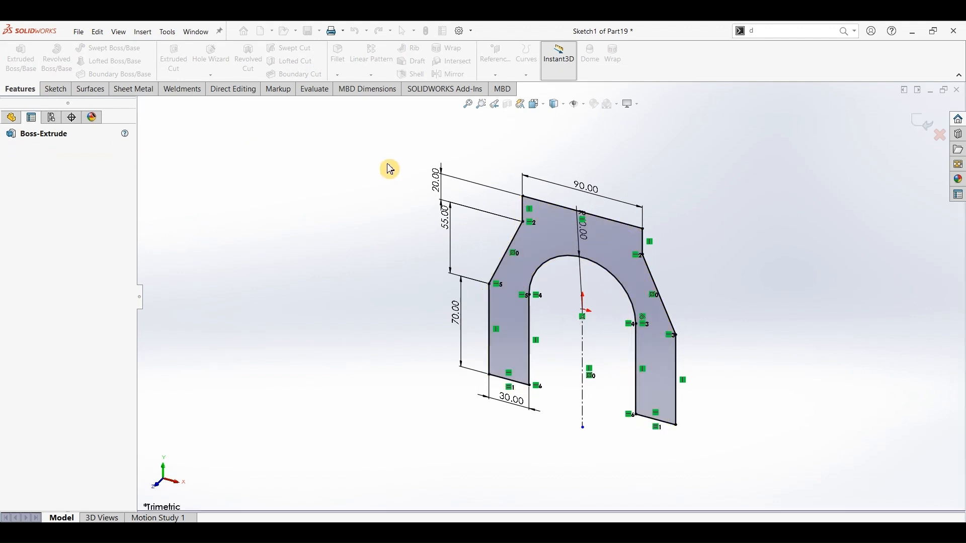
Sketch a line across the profile between the upper ends of the two slanted edges, separating the top rectangle from the arched legs
{"action": "left_click", "coordinate": [54, 89]}
{"action": "left_click", "coordinate": [94, 48]}
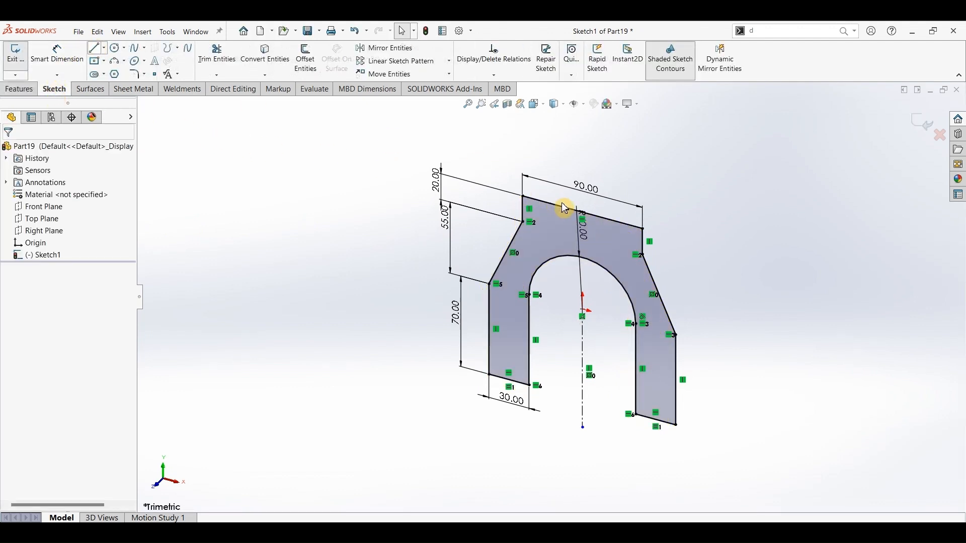
{"action": "left_click", "coordinate": [524, 222]}
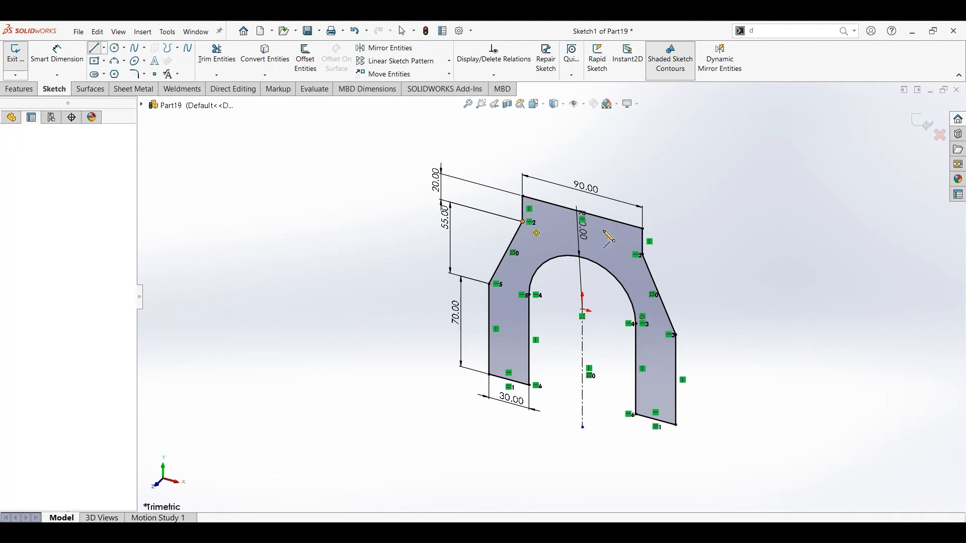
{"action": "left_click", "coordinate": [640, 255]}
{"action": "key", "text": "Escape"}
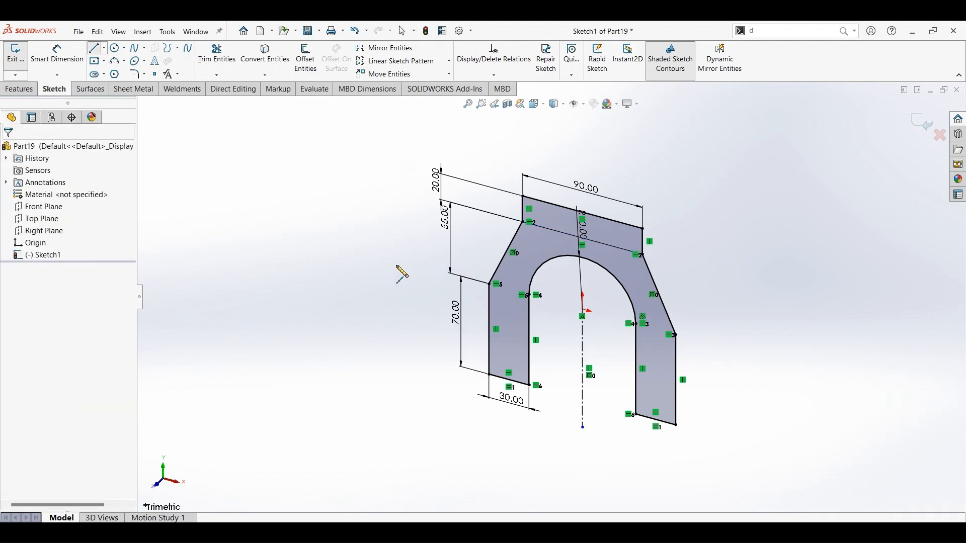
Extrude only the top rectangular region of the sketch 210 mm with the Mid Plane end condition
{"action": "left_click", "coordinate": [20, 89]}
{"action": "left_click", "coordinate": [20, 60]}
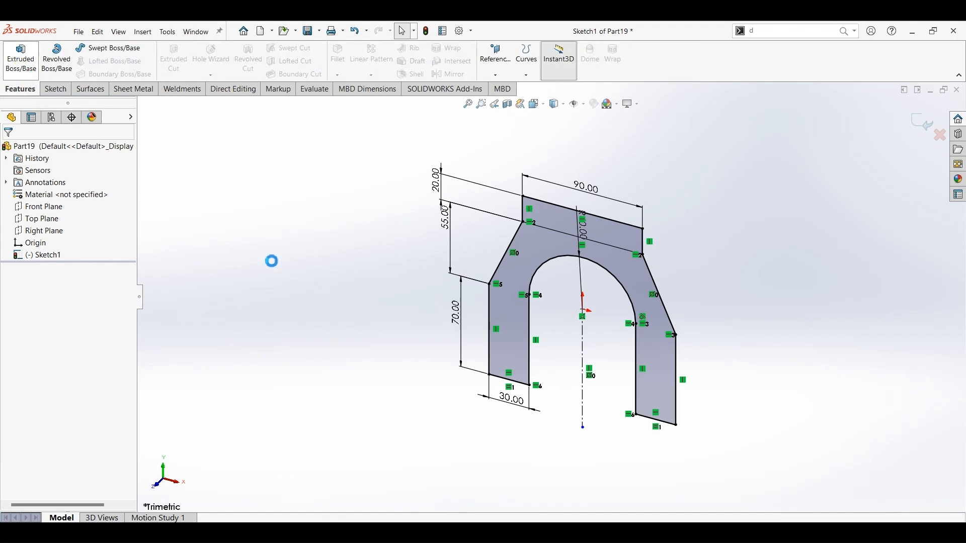
{"action": "left_click", "coordinate": [548, 217]}
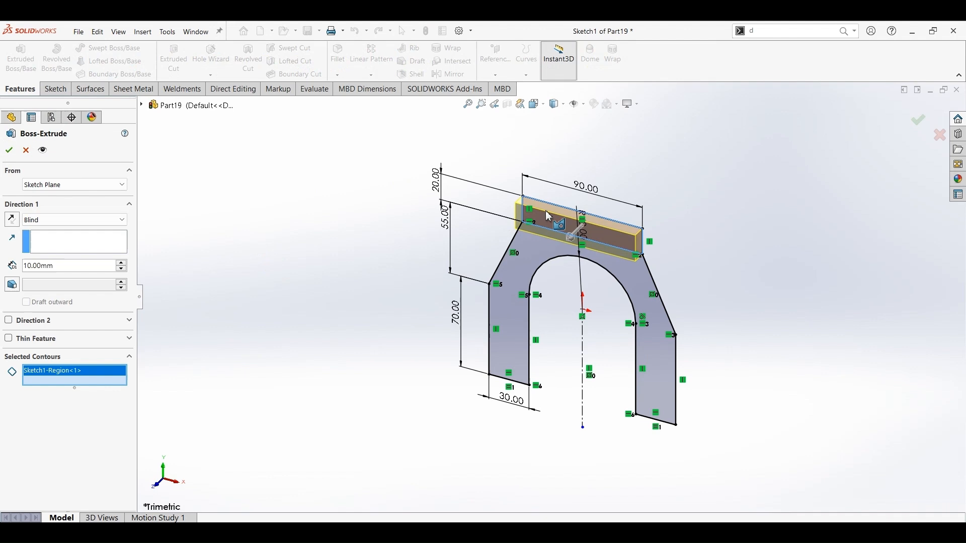
{"action": "left_click", "coordinate": [81, 221]}
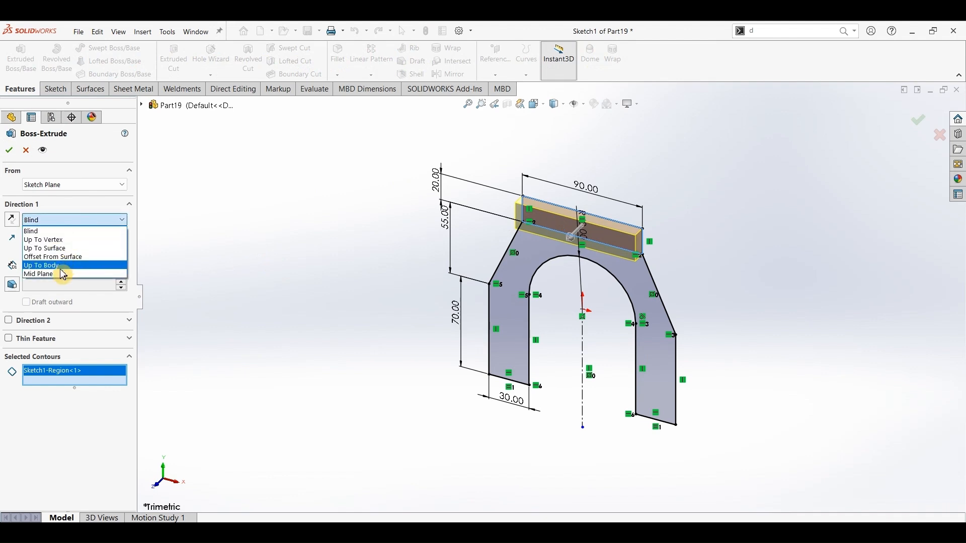
{"action": "left_click", "coordinate": [63, 275]}
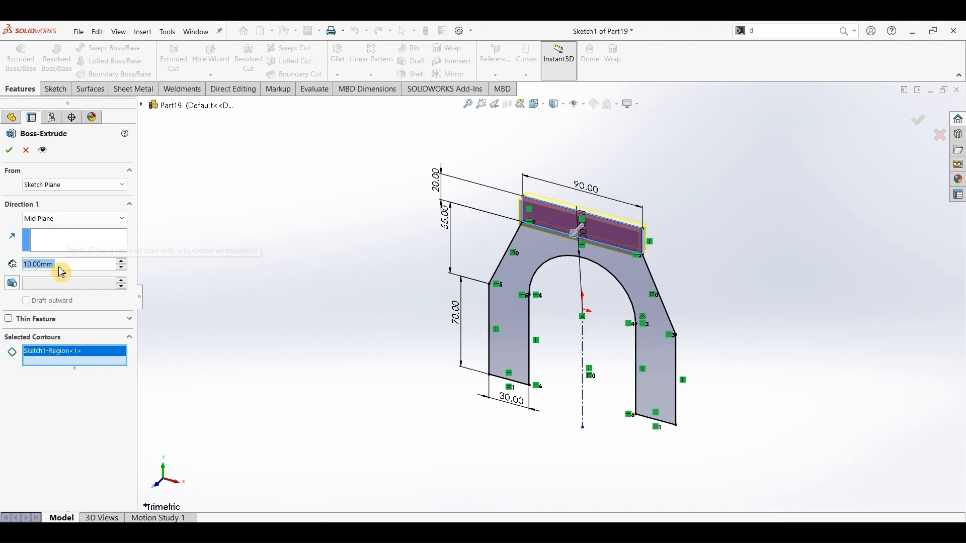
{"action": "type", "text": "210"}
{"action": "key", "text": "Return"}
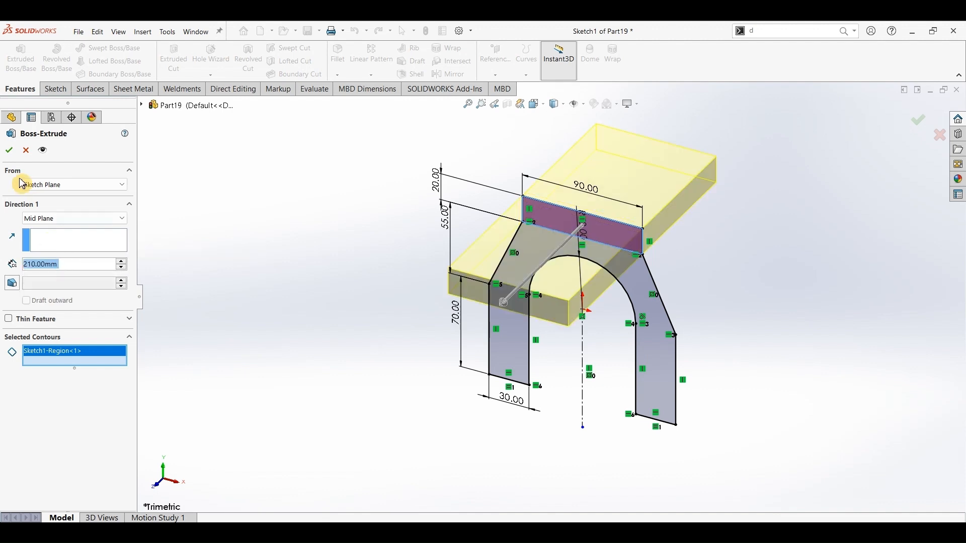
{"action": "left_click", "coordinate": [9, 150]}
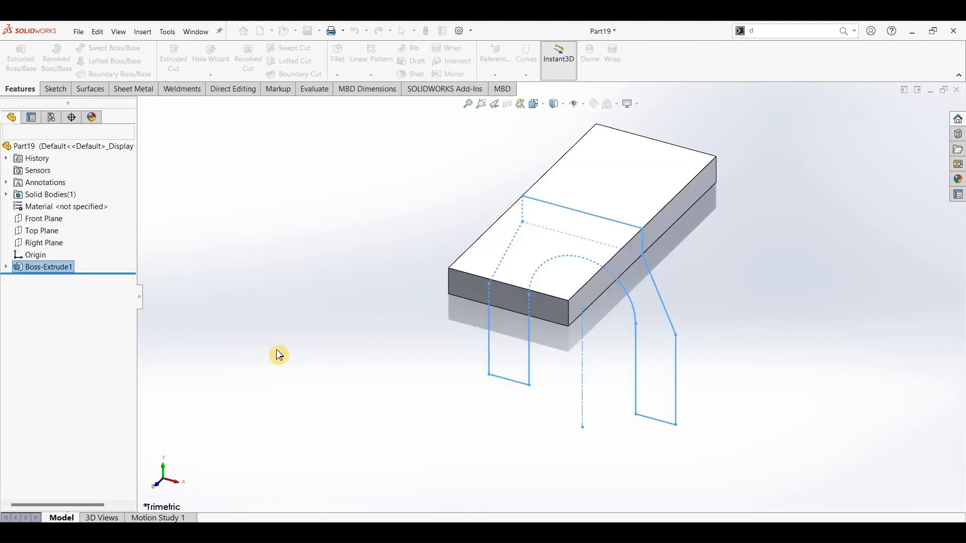
Extrude the arched leg region of Sketch1 25 mm inward, starting from the front end face of the top plate
{"action": "left_click", "coordinate": [6, 268]}
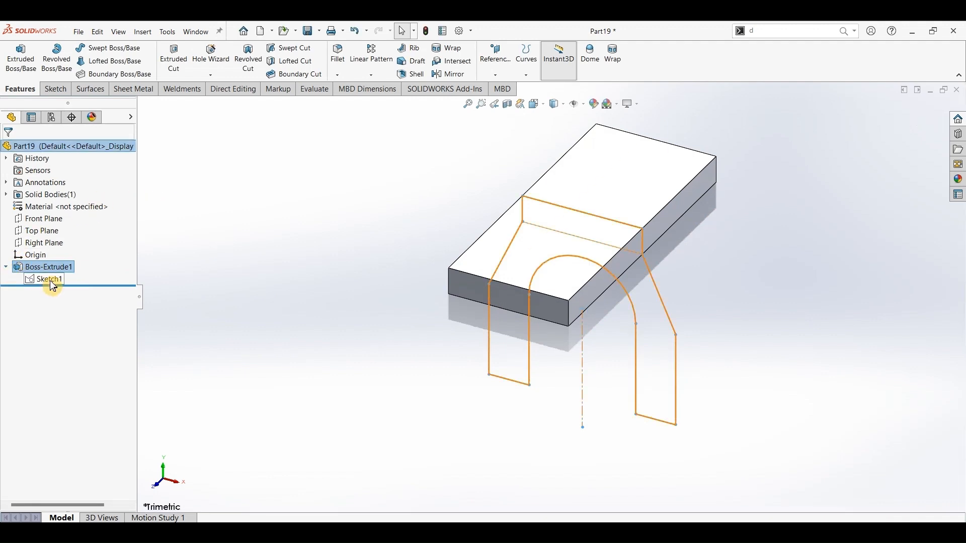
{"action": "left_click", "coordinate": [44, 279]}
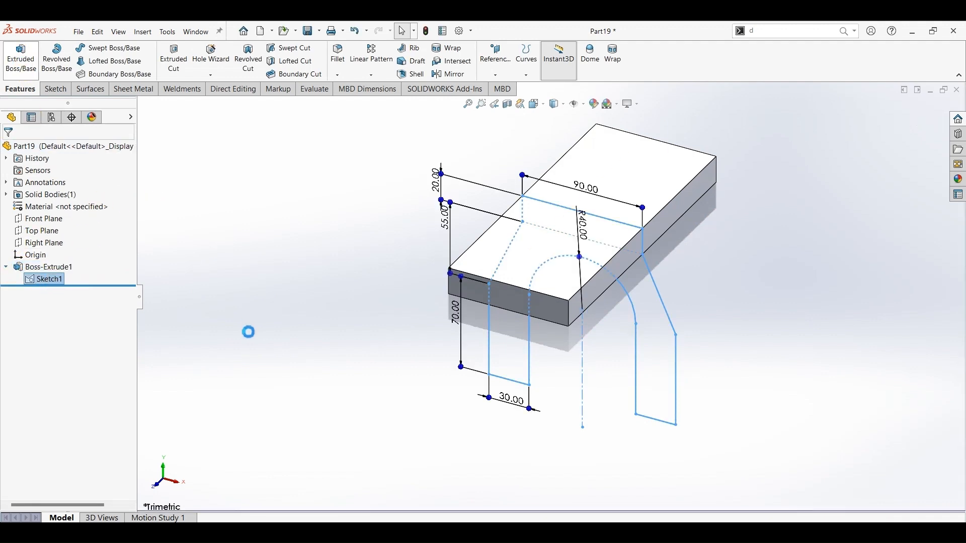
{"action": "left_click", "coordinate": [657, 357]}
{"action": "scroll", "coordinate": [290, 346], "scroll_direction": "up", "scroll_amount": 3}
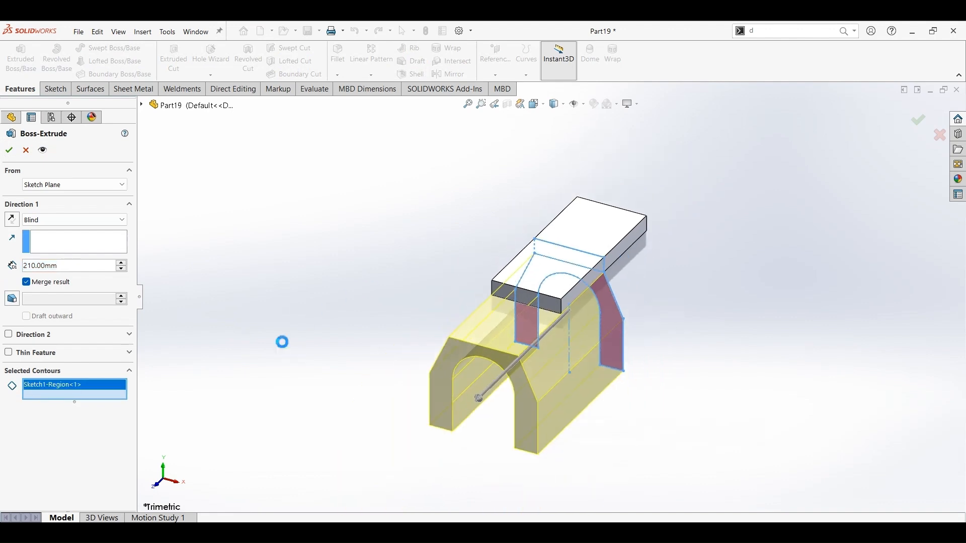
{"action": "middle_click_drag", "start_coordinate": [335, 361], "coordinate": [301, 329]}
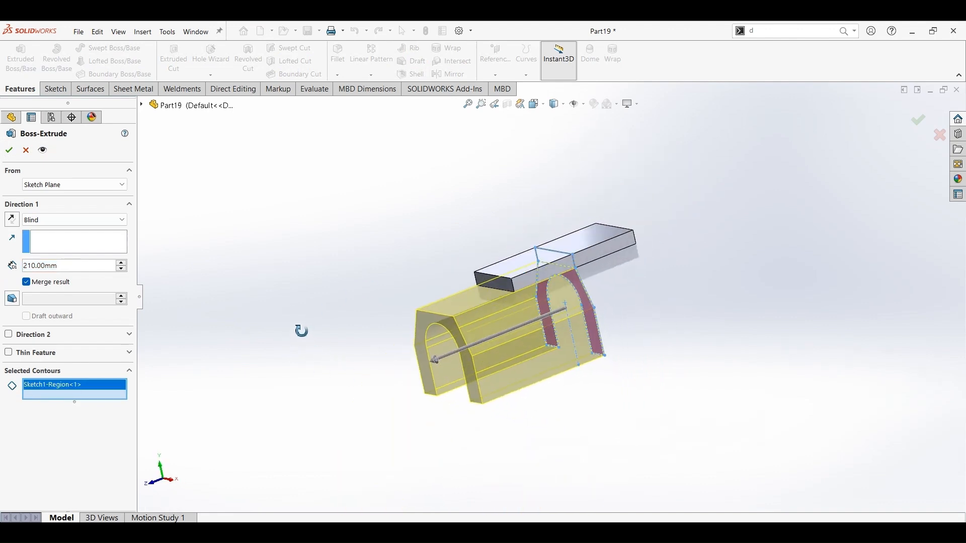
{"action": "left_click", "coordinate": [57, 185]}
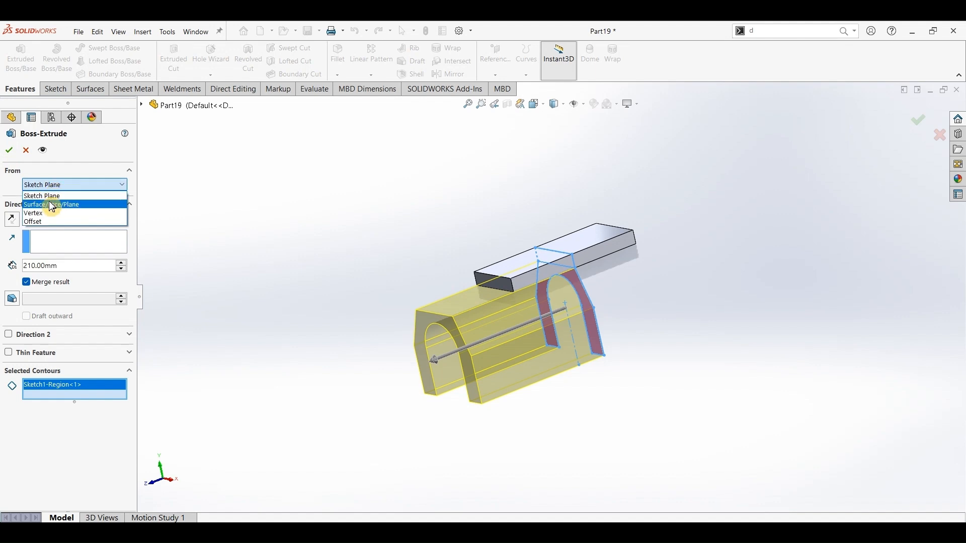
{"action": "left_click", "coordinate": [53, 204]}
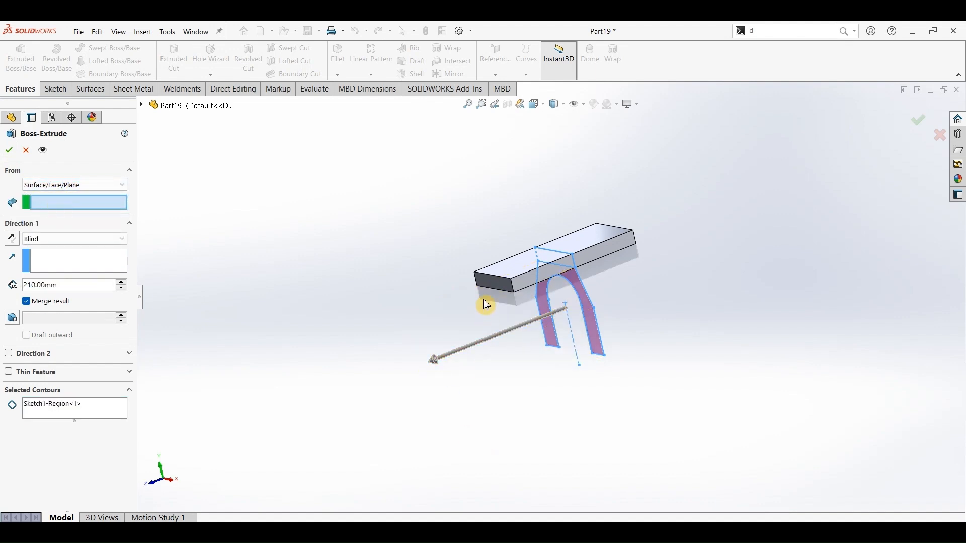
{"action": "left_click", "coordinate": [490, 283]}
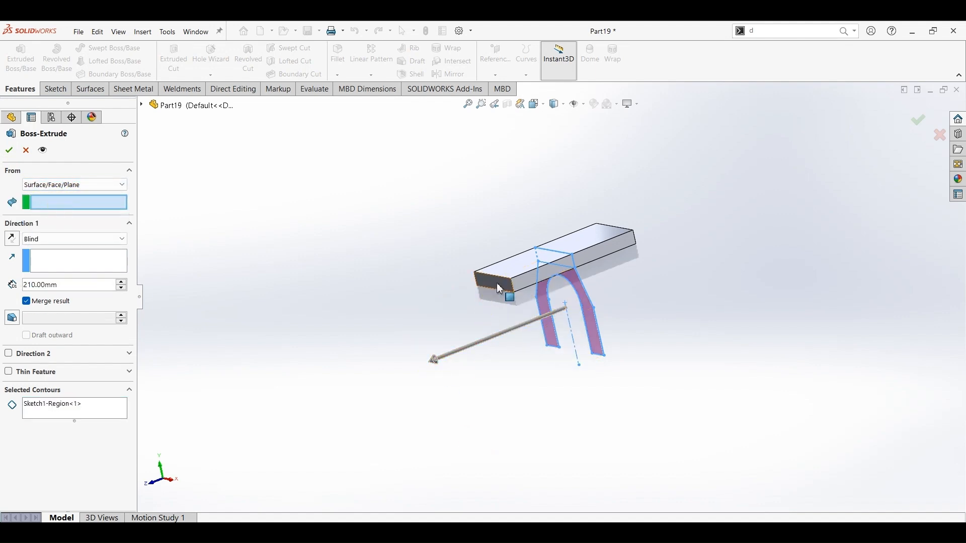
{"action": "left_click", "coordinate": [13, 239]}
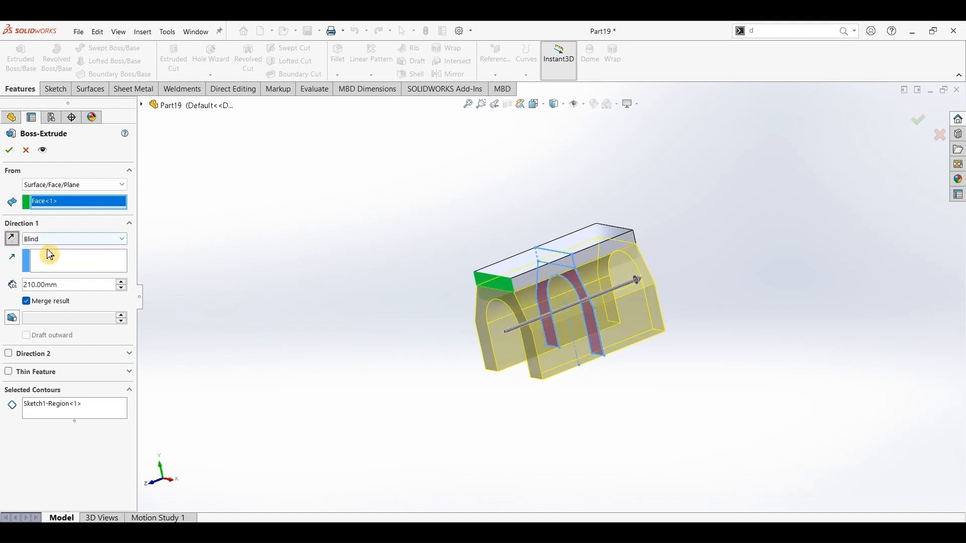
{"action": "double_click", "coordinate": [65, 285]}
{"action": "type", "text": "25"}
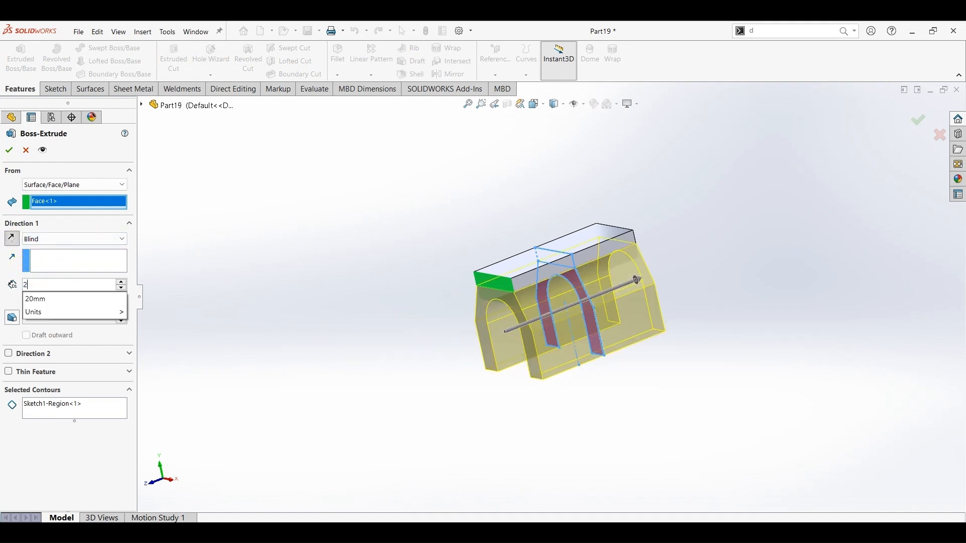
{"action": "key", "text": "Return"}
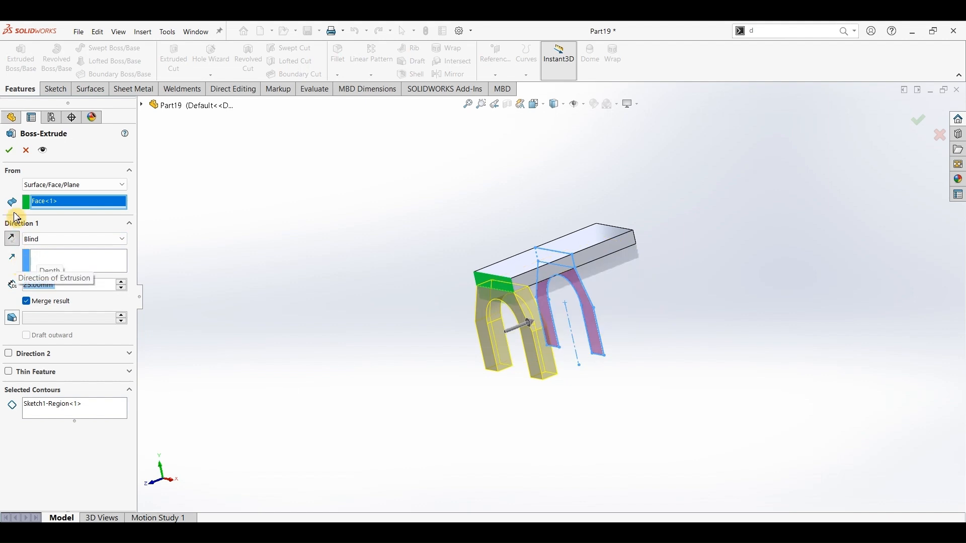
{"action": "left_click", "coordinate": [918, 120]}
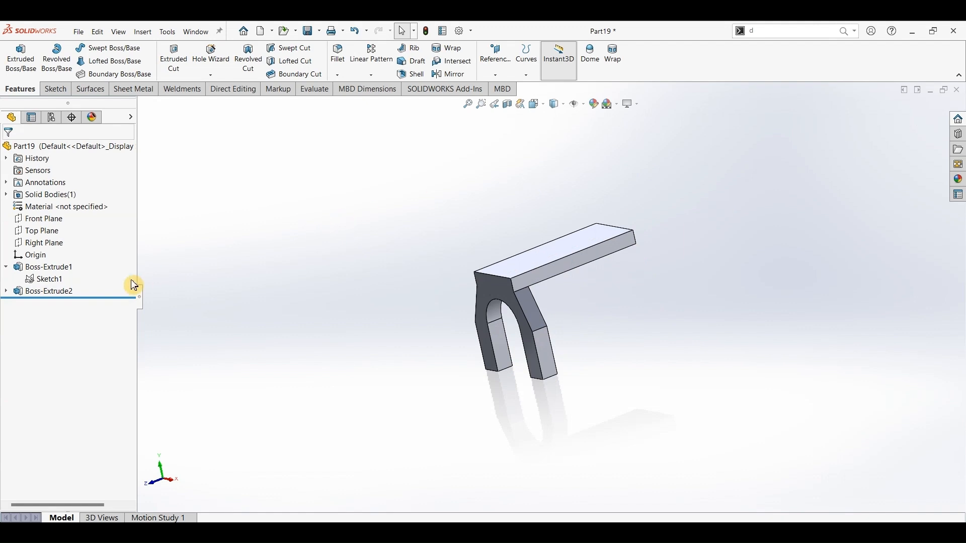
Extrude the arched leg region of Sketch1 again, 25 mm inward from the rear end face of the top plate
{"action": "left_click", "coordinate": [60, 281]}
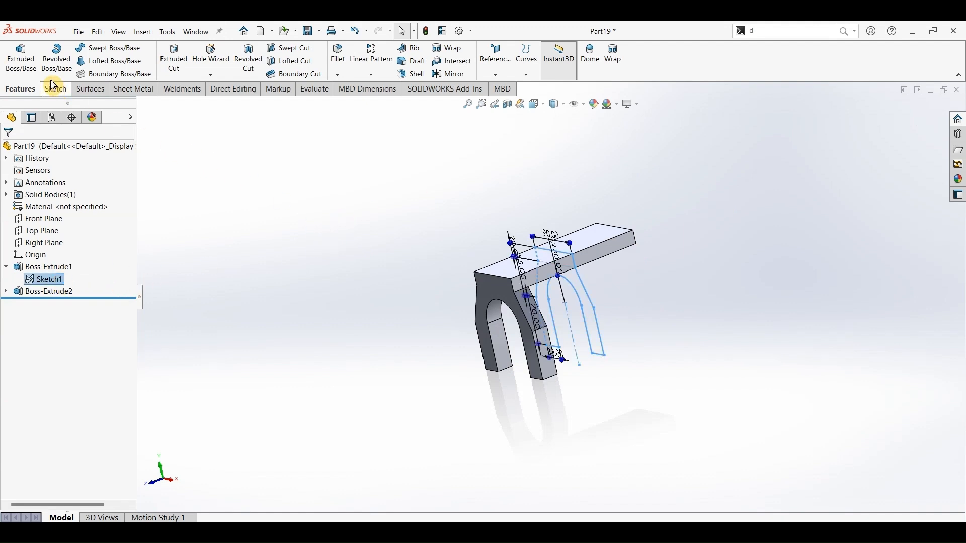
{"action": "left_click", "coordinate": [21, 58]}
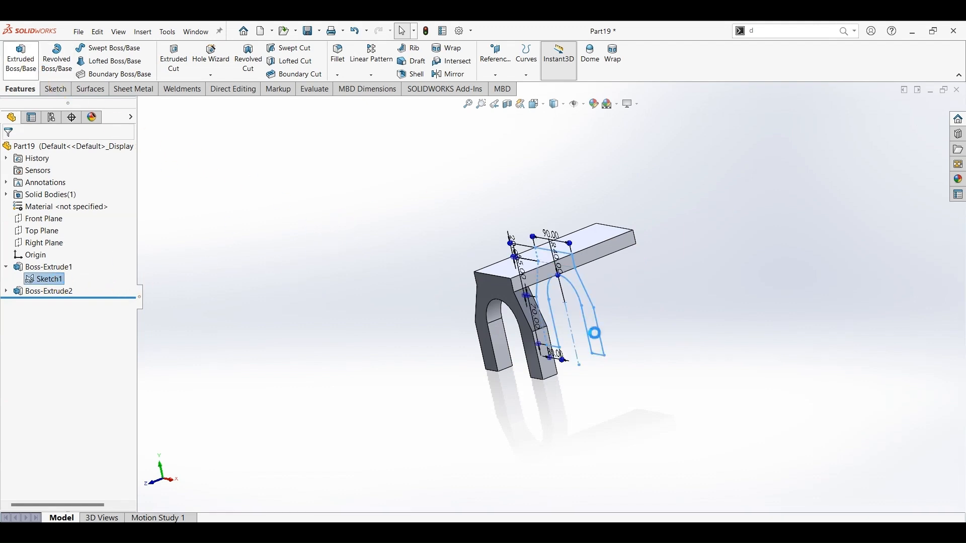
{"action": "left_click", "coordinate": [593, 331]}
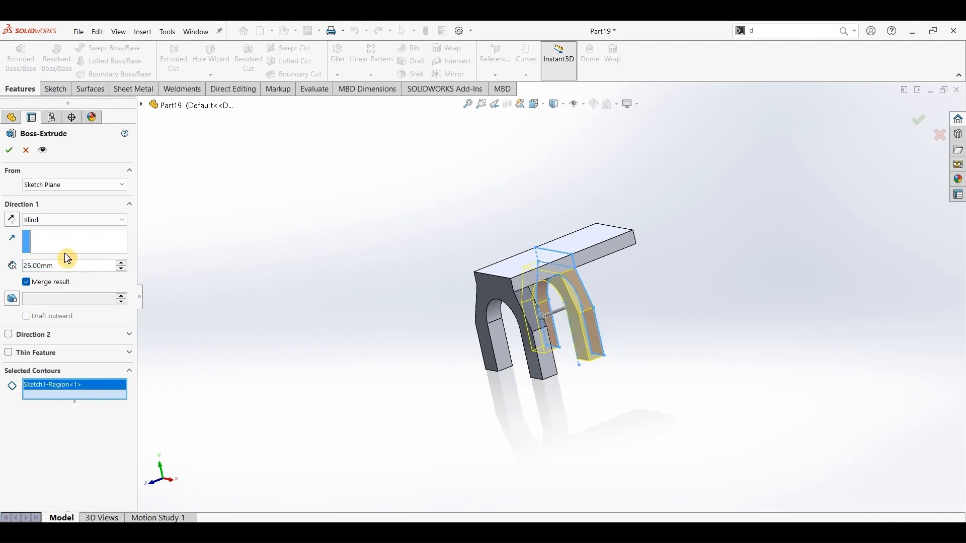
{"action": "left_click", "coordinate": [58, 185]}
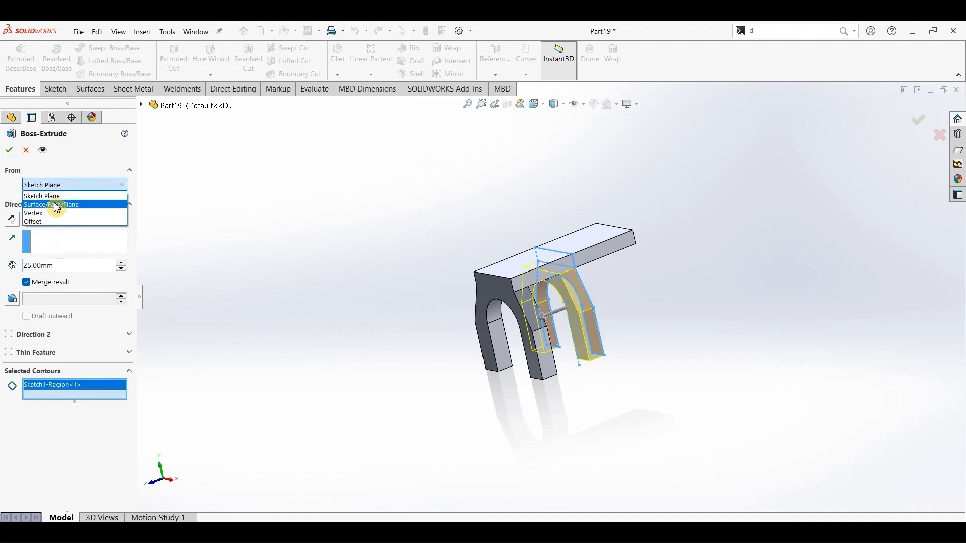
{"action": "left_click", "coordinate": [57, 205]}
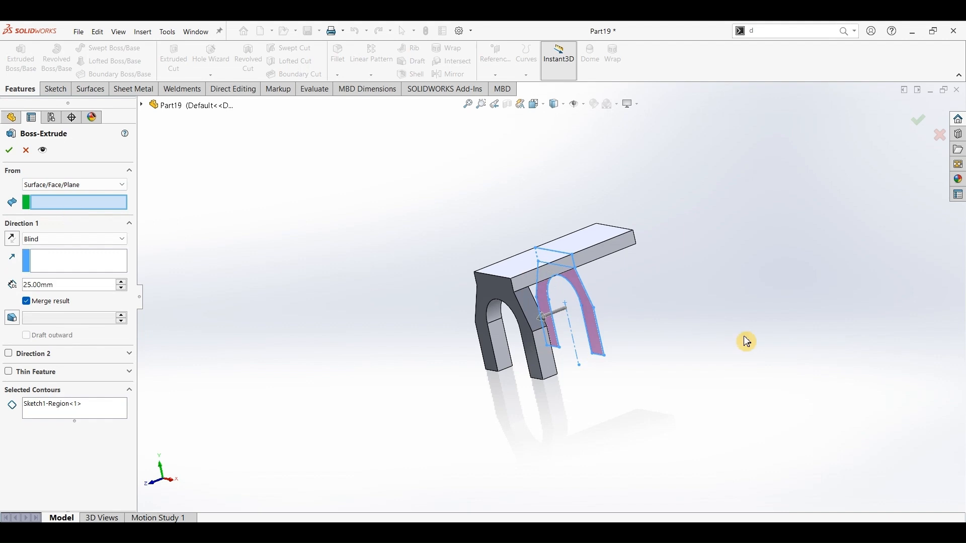
{"action": "middle_click_drag", "start_coordinate": [743, 341], "coordinate": [671, 394]}
{"action": "left_click", "coordinate": [612, 243]}
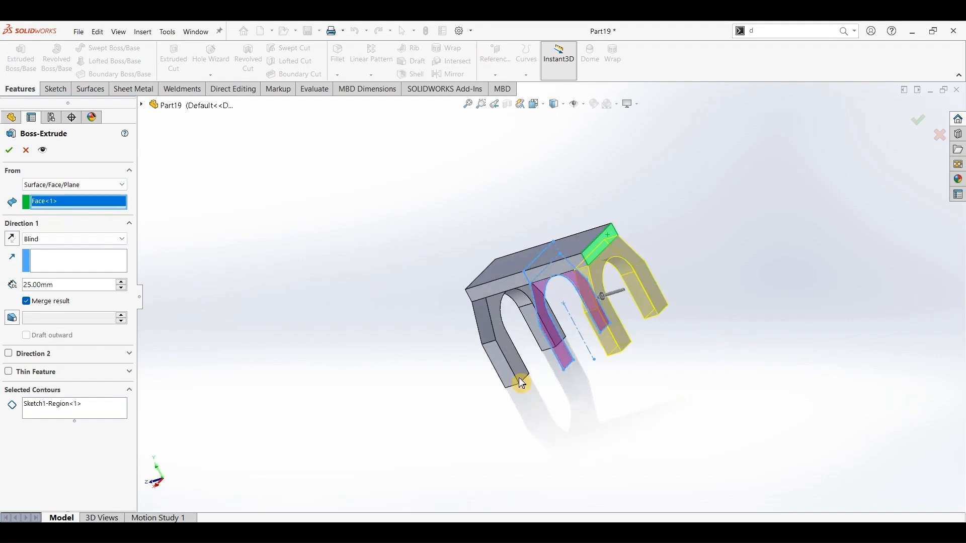
{"action": "middle_click_drag", "start_coordinate": [520, 381], "coordinate": [458, 315]}
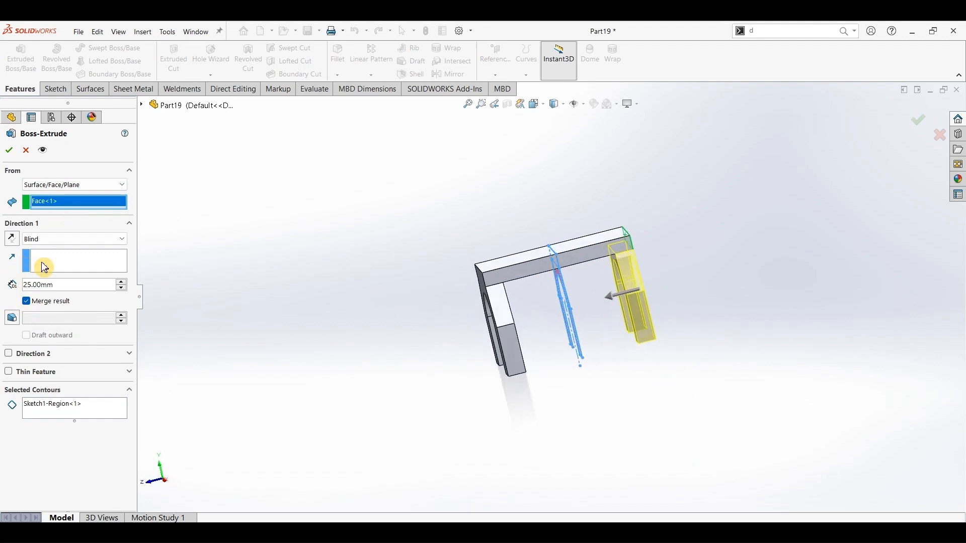
{"action": "left_click", "coordinate": [14, 241]}
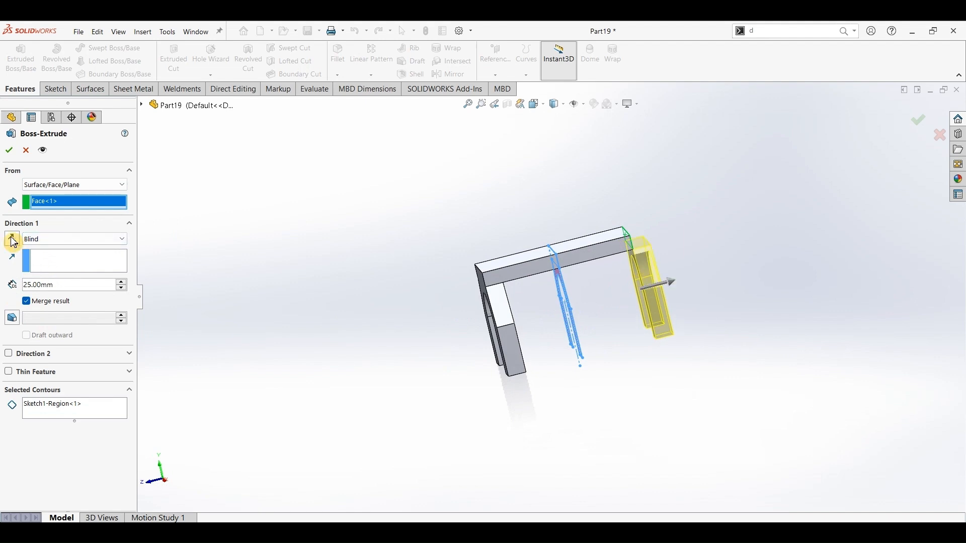
{"action": "left_click", "coordinate": [14, 242]}
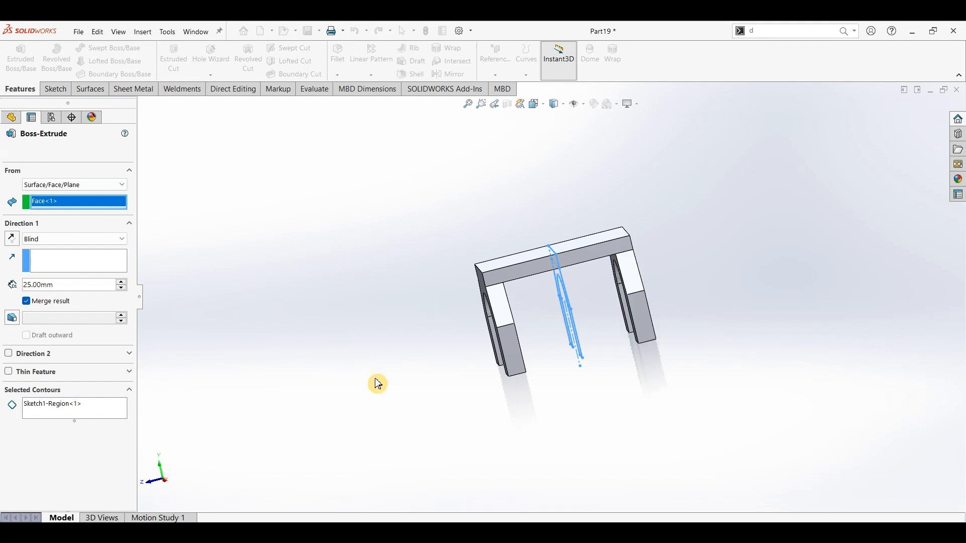
Start a sketch on the Right Plane and check the side view in the Part No 164 drawing
{"action": "middle_click_drag", "start_coordinate": [388, 394], "coordinate": [426, 407]}
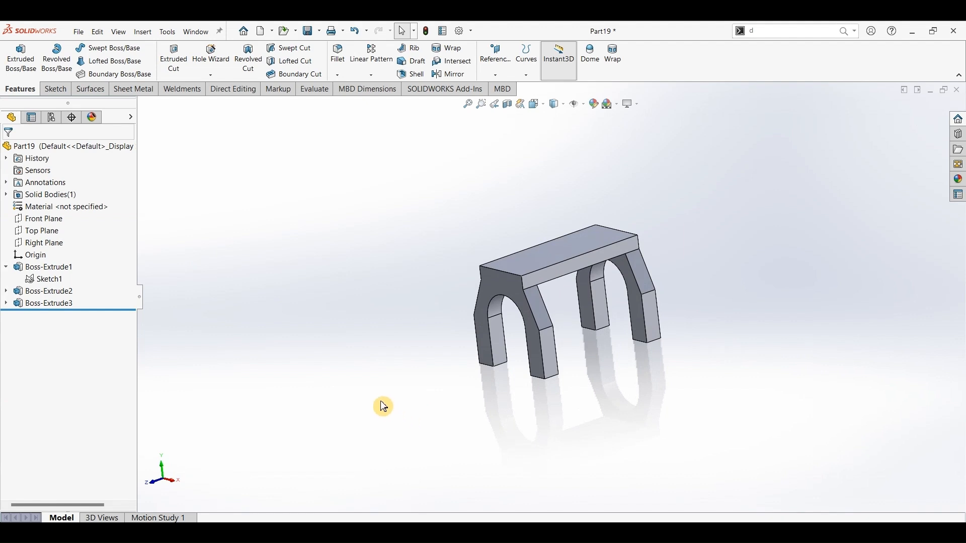
{"action": "left_click", "coordinate": [59, 250]}
{"action": "left_click", "coordinate": [55, 89]}
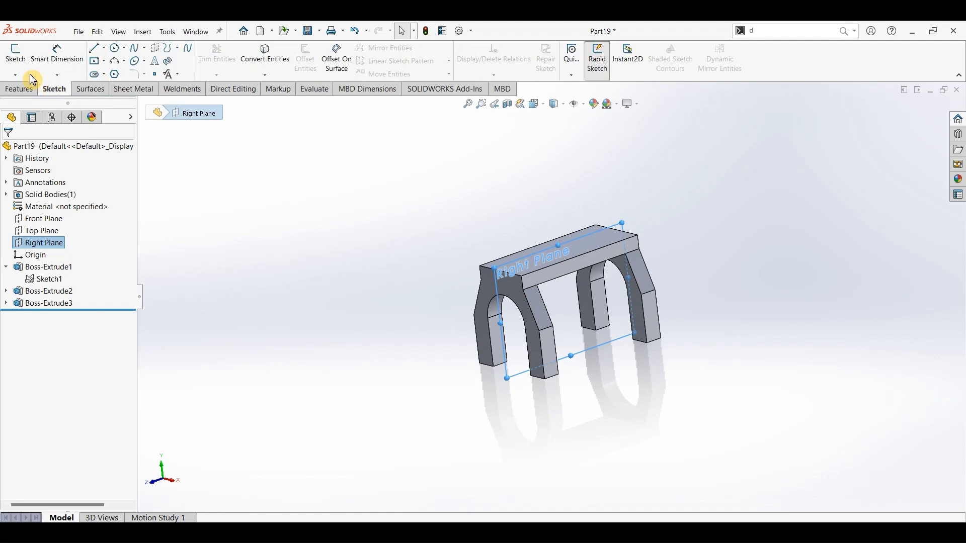
{"action": "left_click", "coordinate": [15, 56]}
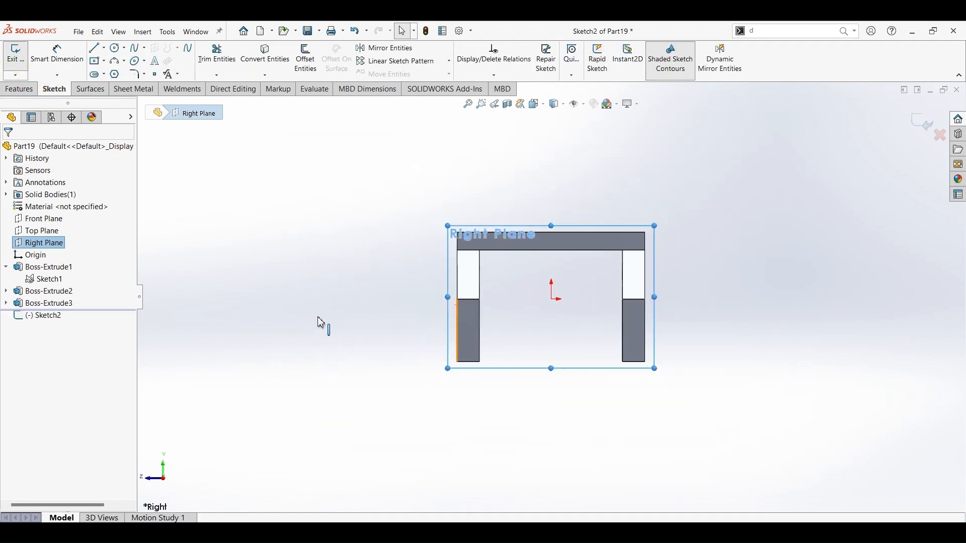
{"action": "key", "text": "alt+Tab"}
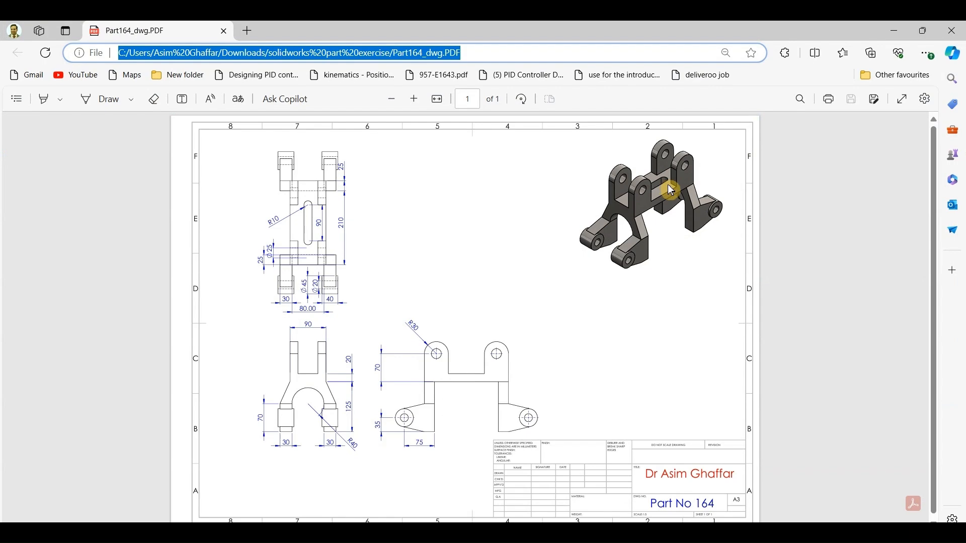
{"action": "left_click", "coordinate": [894, 31]}
{"action": "scroll", "coordinate": [506, 249], "scroll_direction": "down", "scroll_amount": 2}
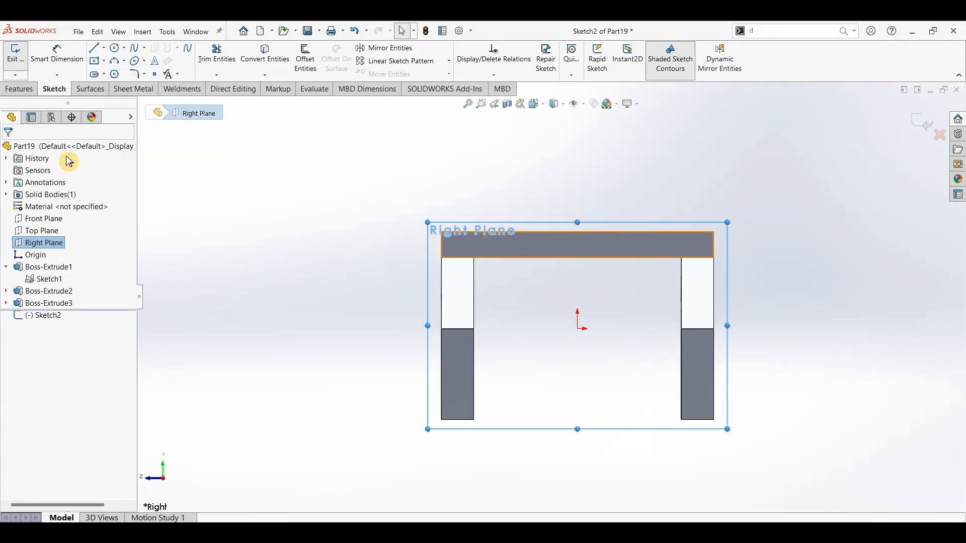
Sketch a closed, round-topped lug outline about 43 mm wide on the plate's top edge, starting at its front upper corner
{"action": "left_click", "coordinate": [94, 48]}
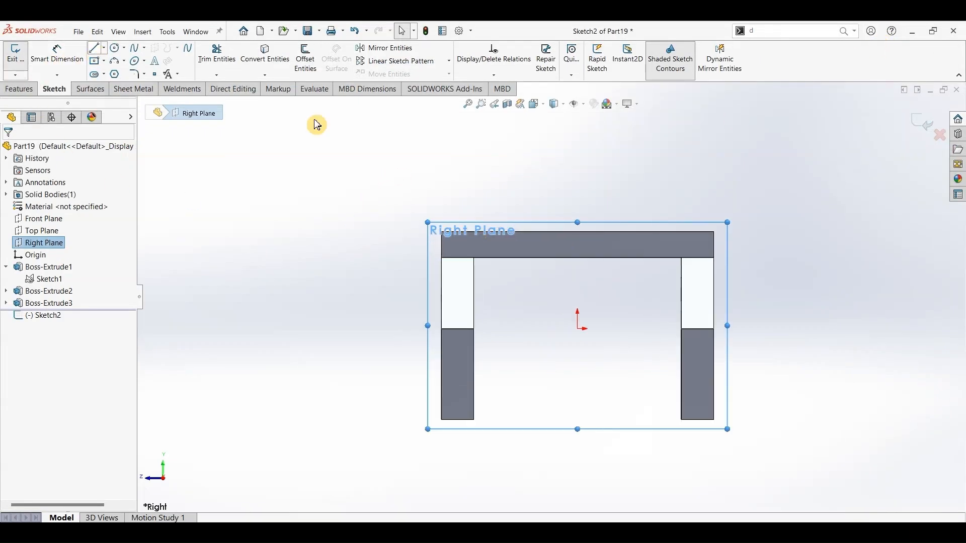
{"action": "left_click", "coordinate": [442, 233]}
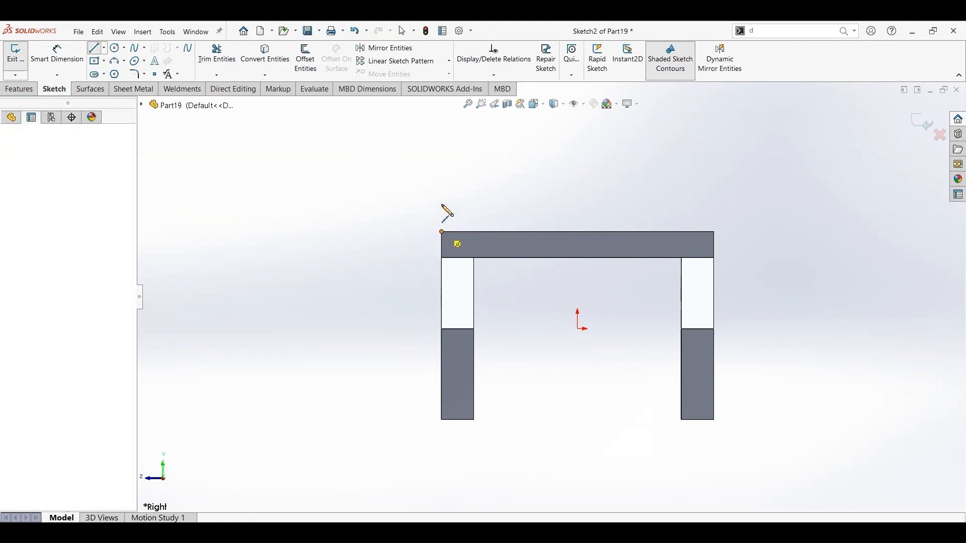
{"action": "left_click", "coordinate": [442, 166]}
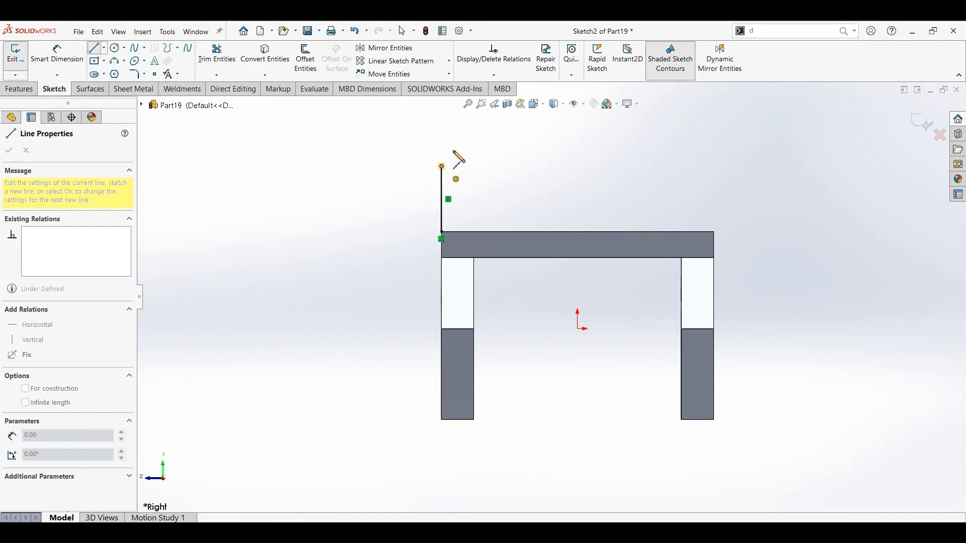
{"action": "left_click", "coordinate": [499, 168]}
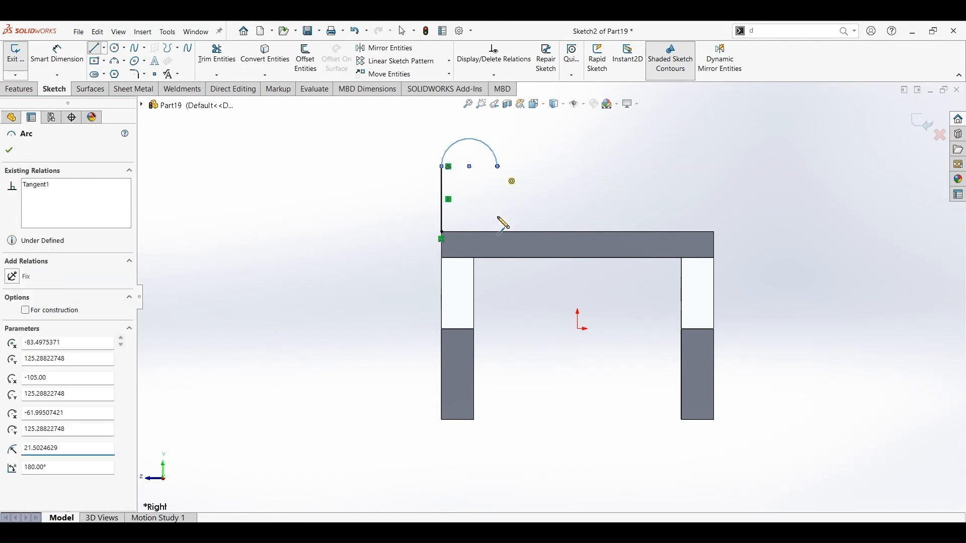
{"action": "left_click", "coordinate": [498, 232]}
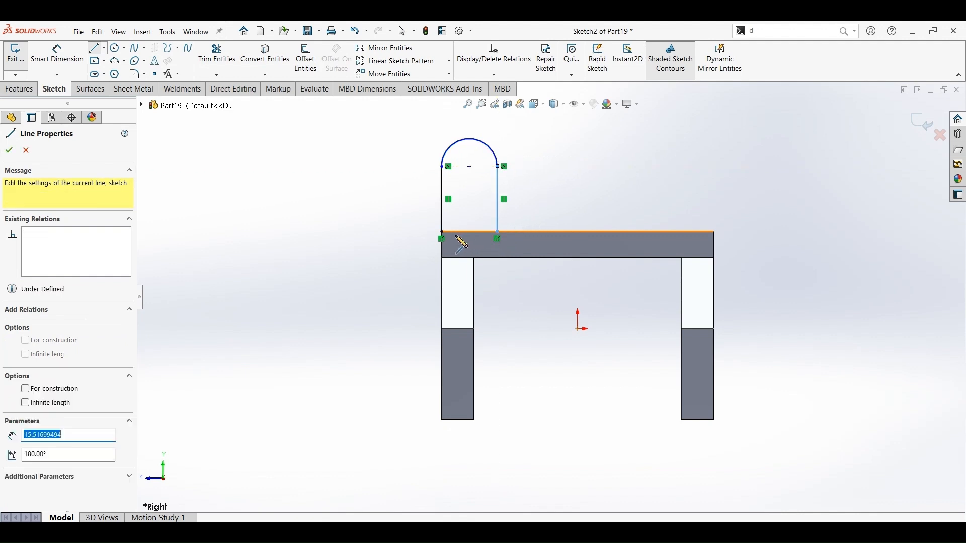
{"action": "left_click", "coordinate": [442, 233]}
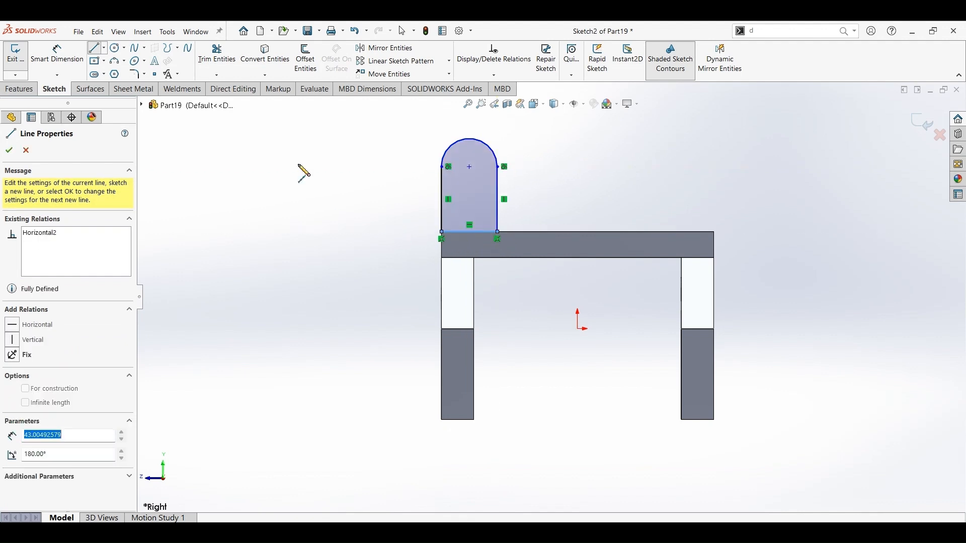
Sketch a circle about 17 mm in diameter concentric with the lug's rounded top
{"action": "left_click", "coordinate": [115, 48]}
{"action": "left_click", "coordinate": [470, 167]}
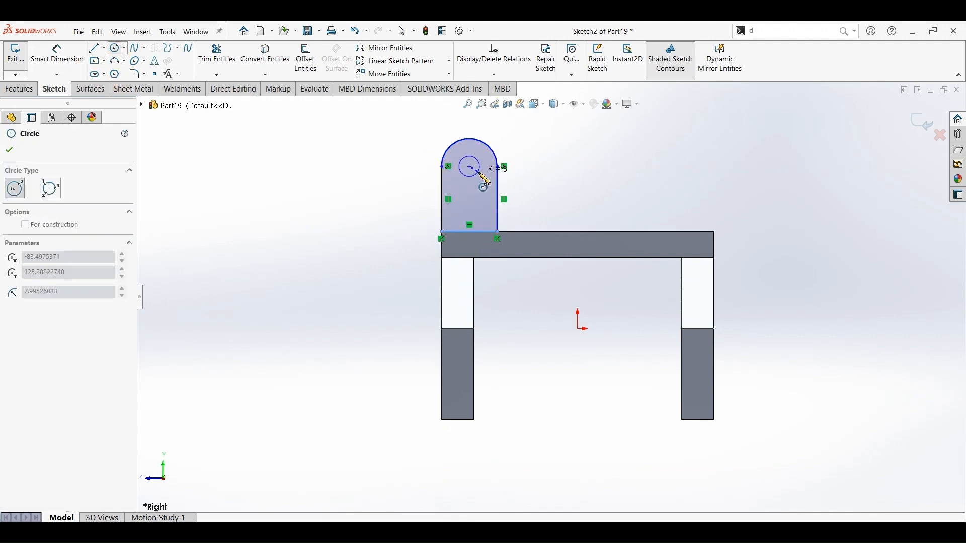
{"action": "left_click", "coordinate": [479, 174]}
Dimension the lug's top arc to a 30 mm radius and its hole to a 25 mm diameter
{"action": "left_click", "coordinate": [58, 52]}
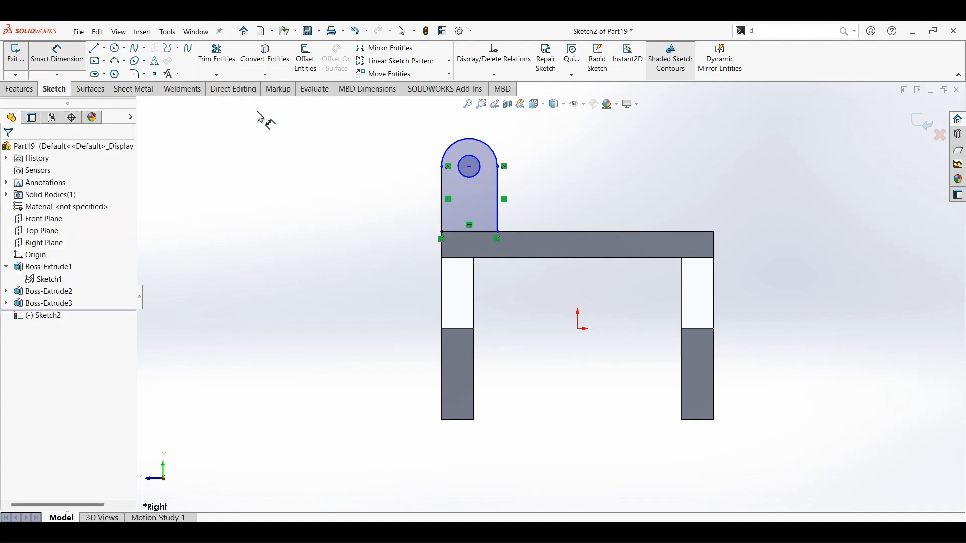
{"action": "left_click", "coordinate": [485, 148]}
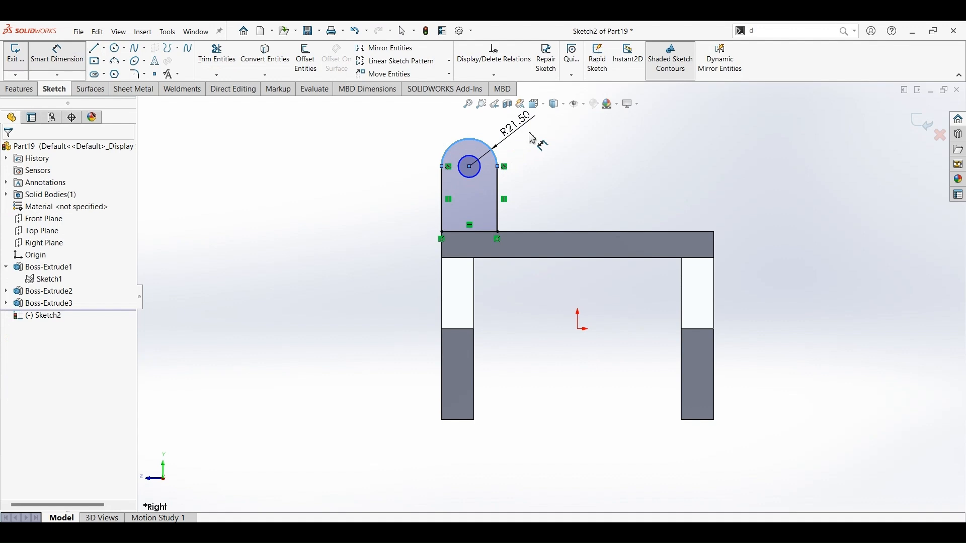
{"action": "left_click", "coordinate": [533, 138]}
{"action": "key", "text": "Return"}
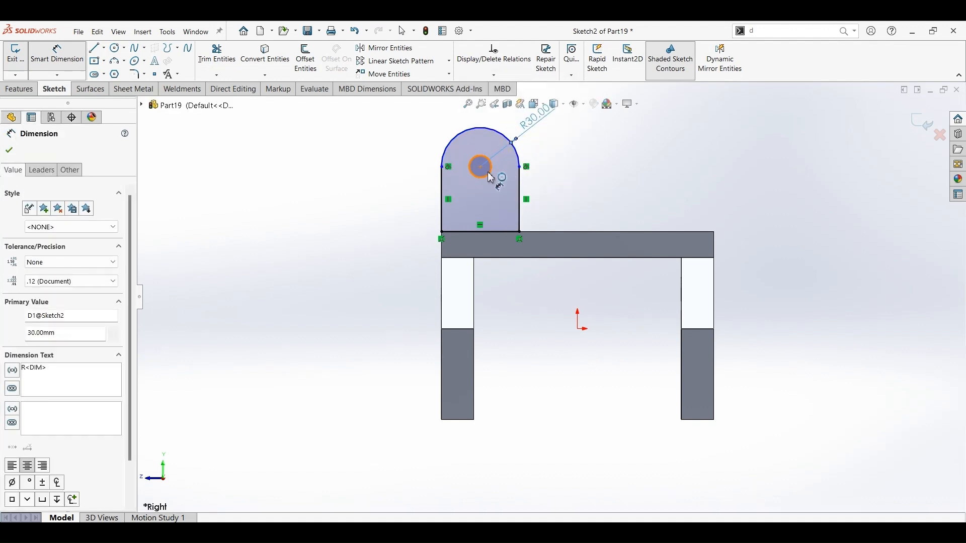
{"action": "left_click", "coordinate": [491, 162]}
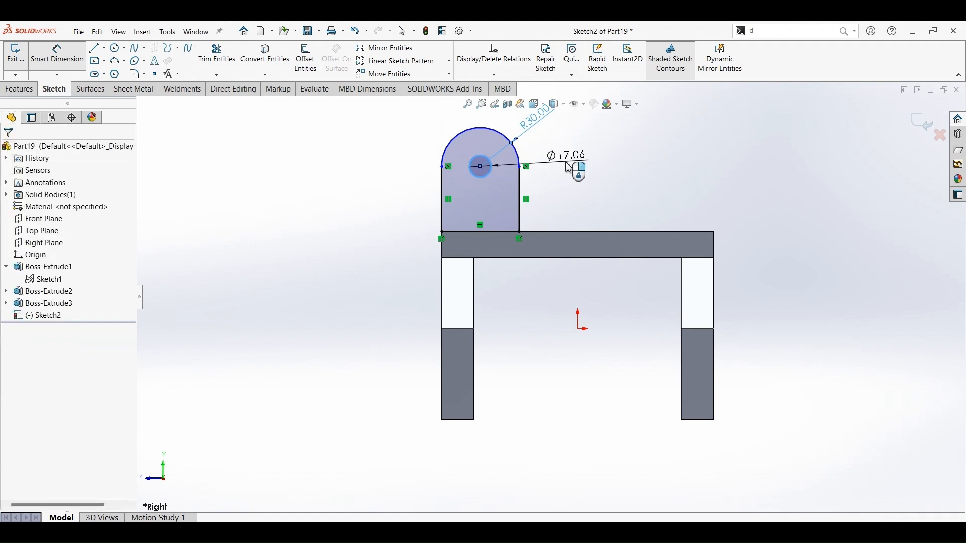
{"action": "left_click", "coordinate": [568, 168]}
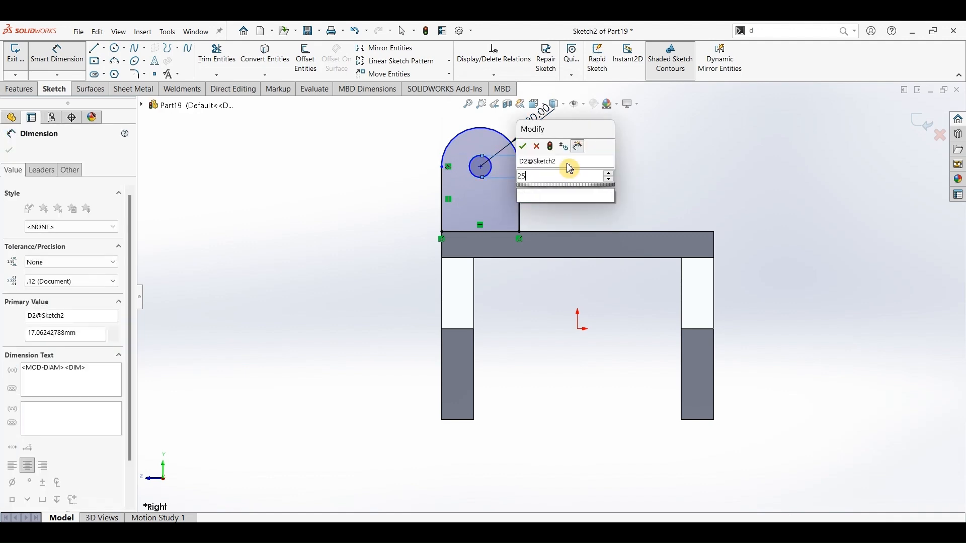
{"action": "key", "text": "Return"}
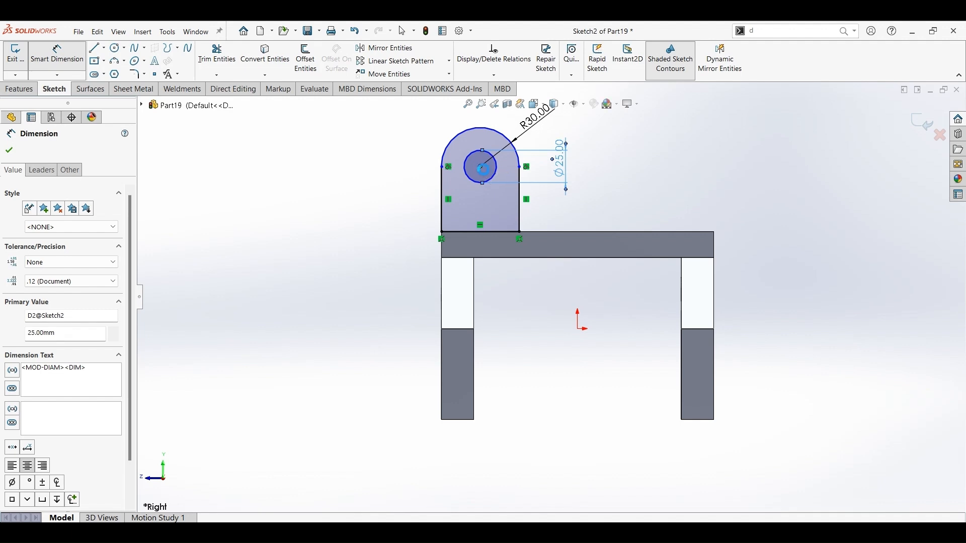
Dimension the lug hole's centre 70 mm above the lower edge of the top plate
{"action": "left_click", "coordinate": [487, 258]}
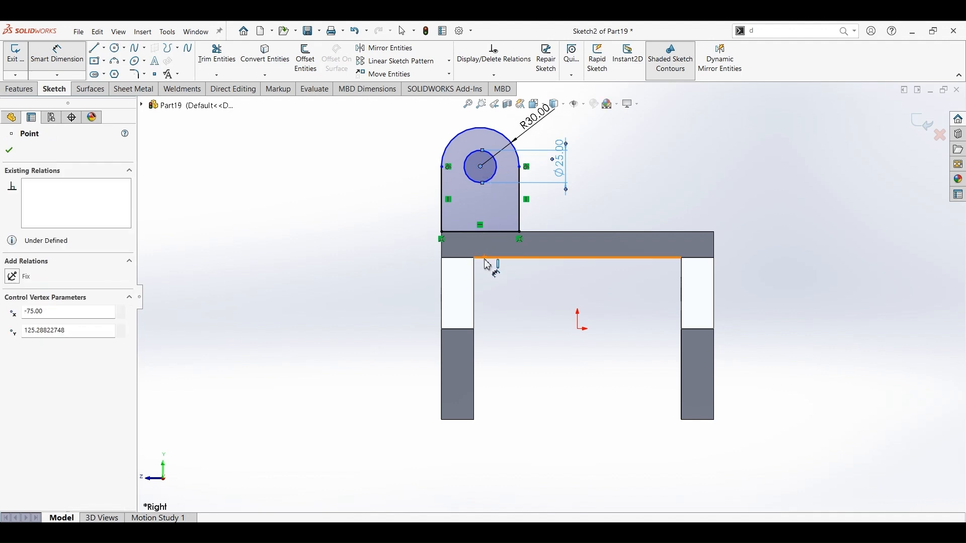
{"action": "left_click", "coordinate": [408, 223]}
{"action": "key", "text": "Return"}
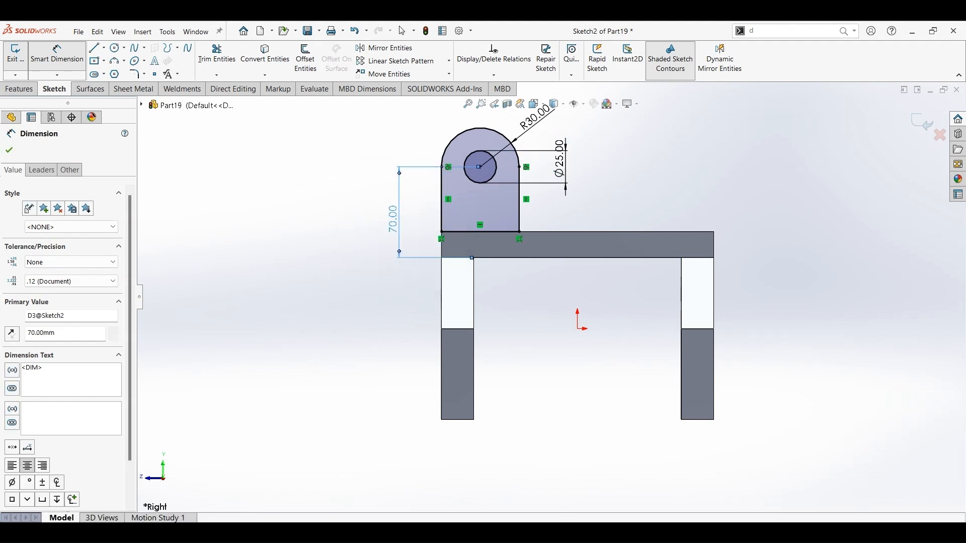
{"action": "left_click", "coordinate": [9, 152]}
{"action": "key", "text": "Escape"}
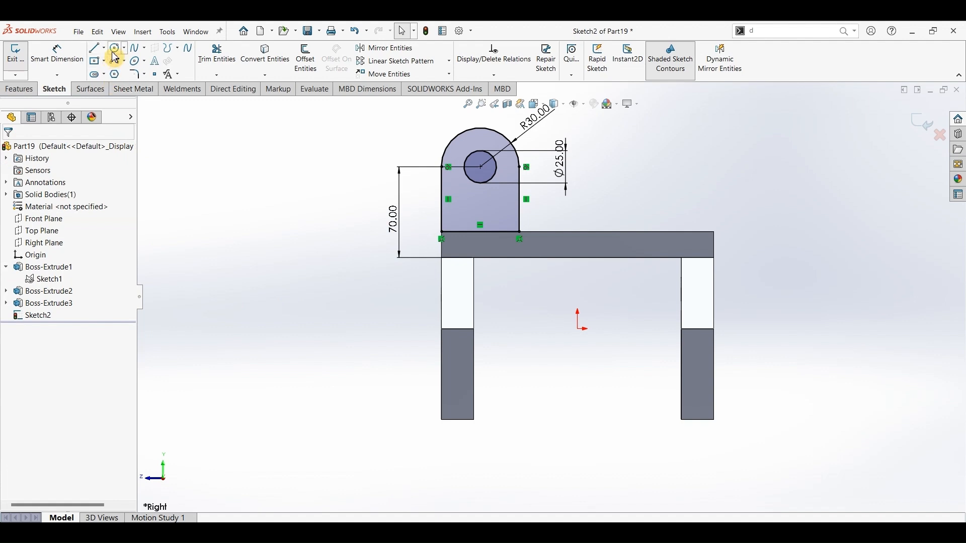
Sketch a circle about 40 mm in diameter beyond the outer side of the front leg, near its lower part
{"action": "left_click", "coordinate": [113, 50]}
{"action": "left_click", "coordinate": [329, 375]}
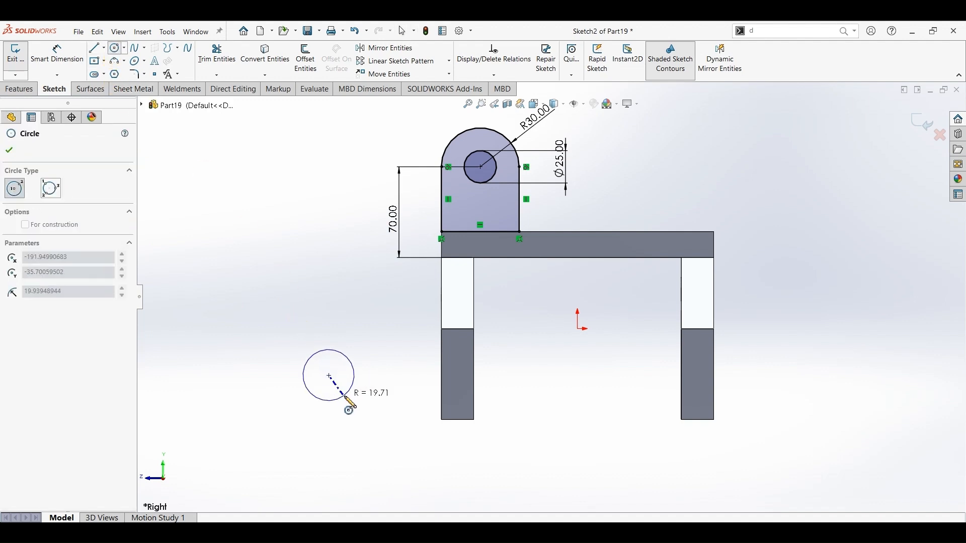
{"action": "left_click", "coordinate": [347, 395]}
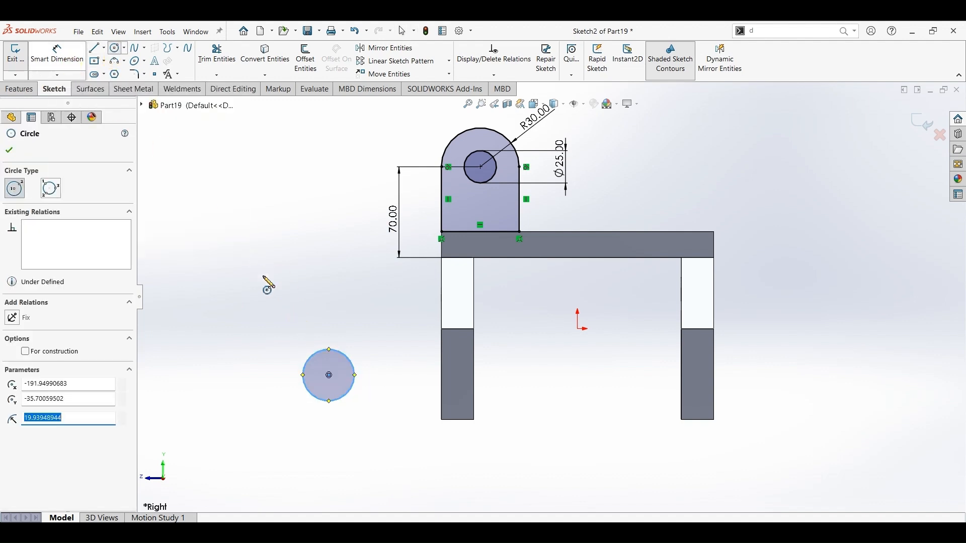
{"action": "left_click", "coordinate": [313, 356]}
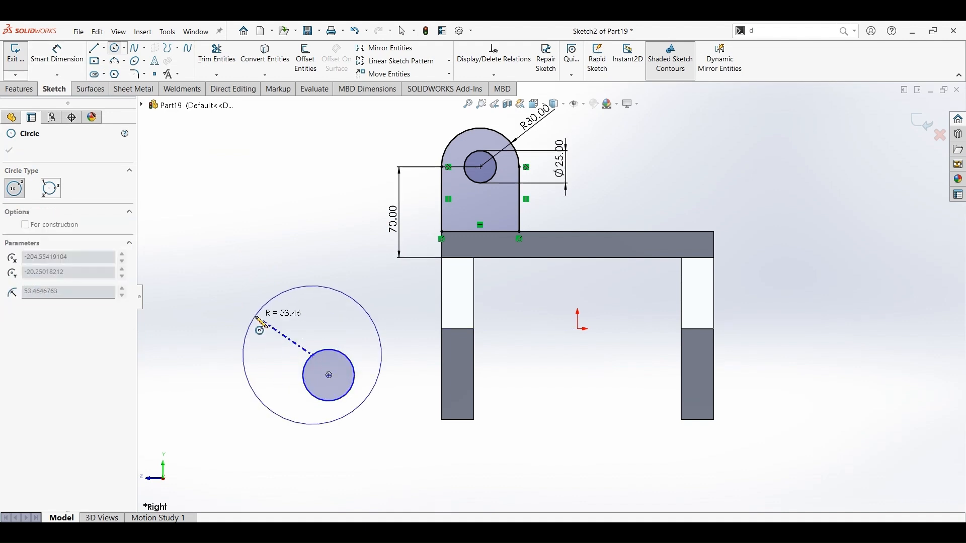
{"action": "left_click", "coordinate": [256, 318]}
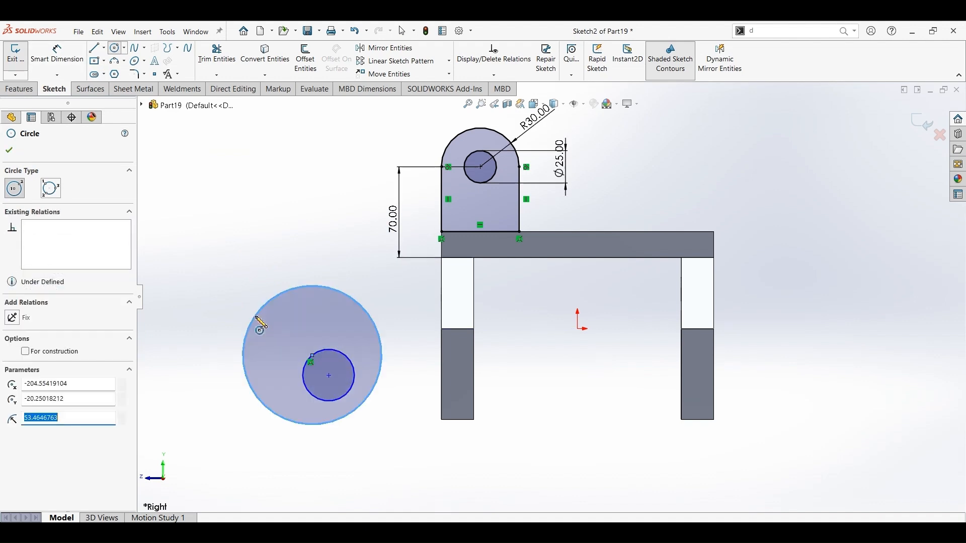
{"action": "key", "text": "Escape"}
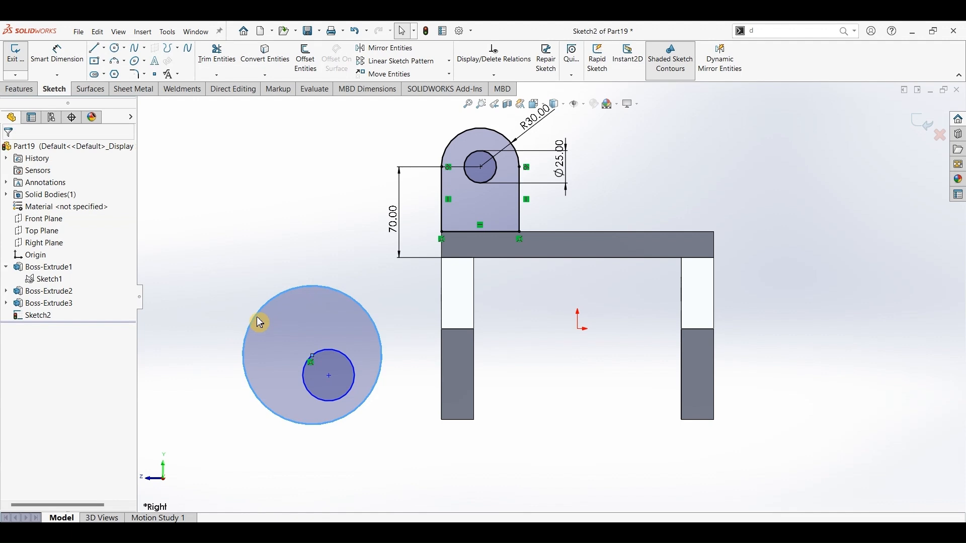
{"action": "key", "text": "ctrl+z"}
Dimension the circle outside the front leg to a 45 mm diameter, with its centre 35 mm above the leg's bottom edge
{"action": "left_click", "coordinate": [57, 56]}
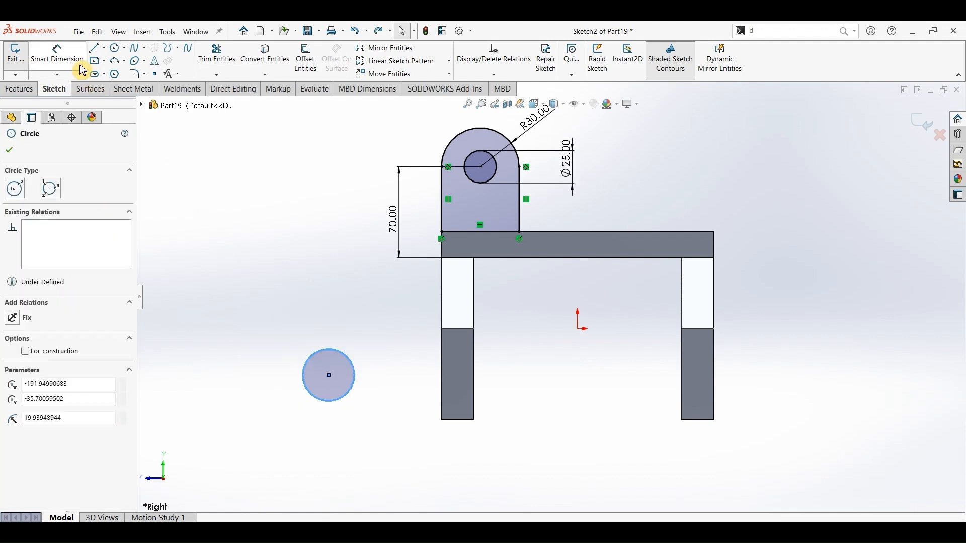
{"action": "left_click", "coordinate": [328, 327]}
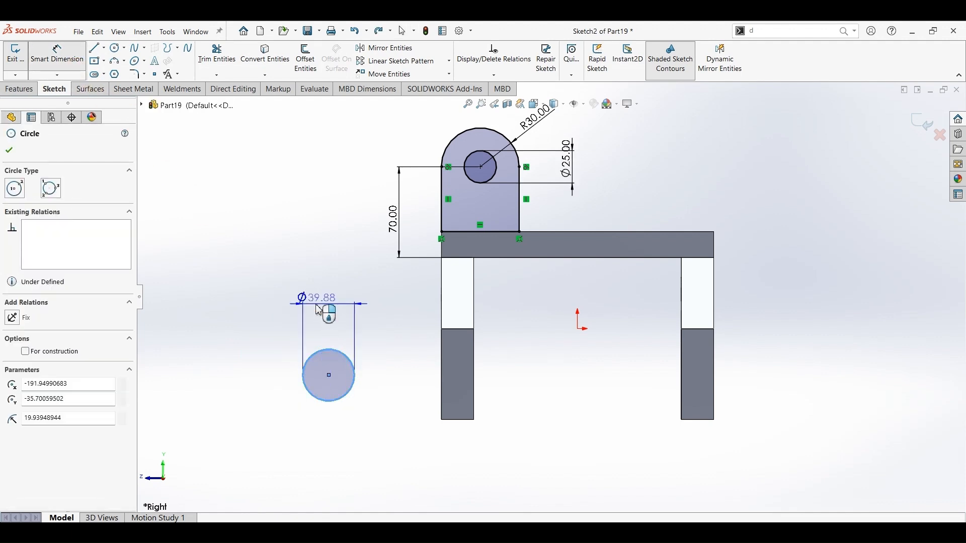
{"action": "left_click", "coordinate": [325, 312]}
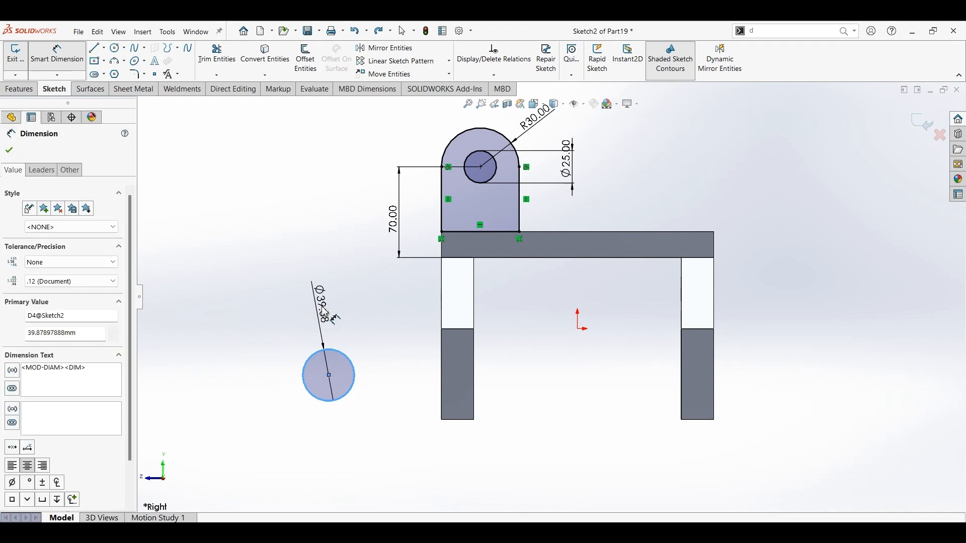
{"action": "key", "text": "Return"}
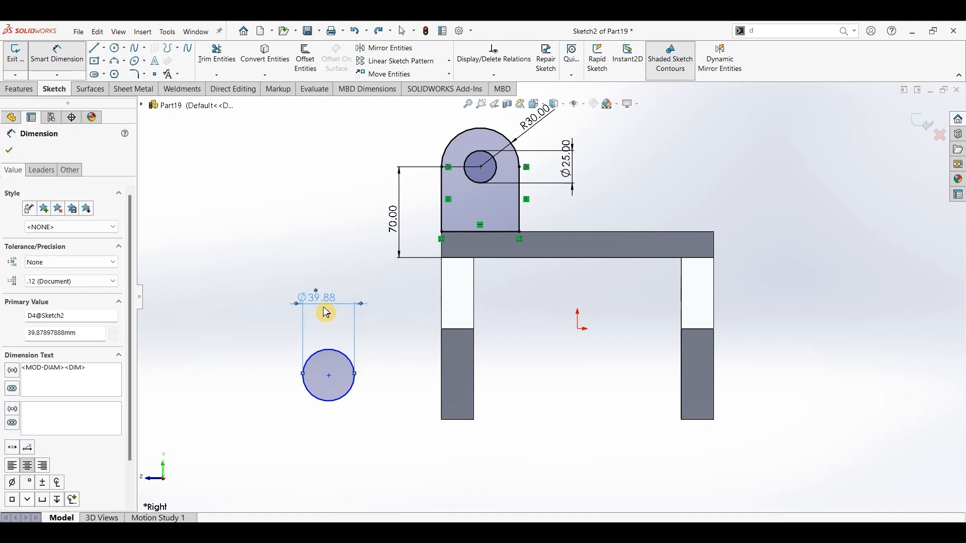
{"action": "left_click", "coordinate": [329, 376]}
{"action": "left_click", "coordinate": [454, 421]}
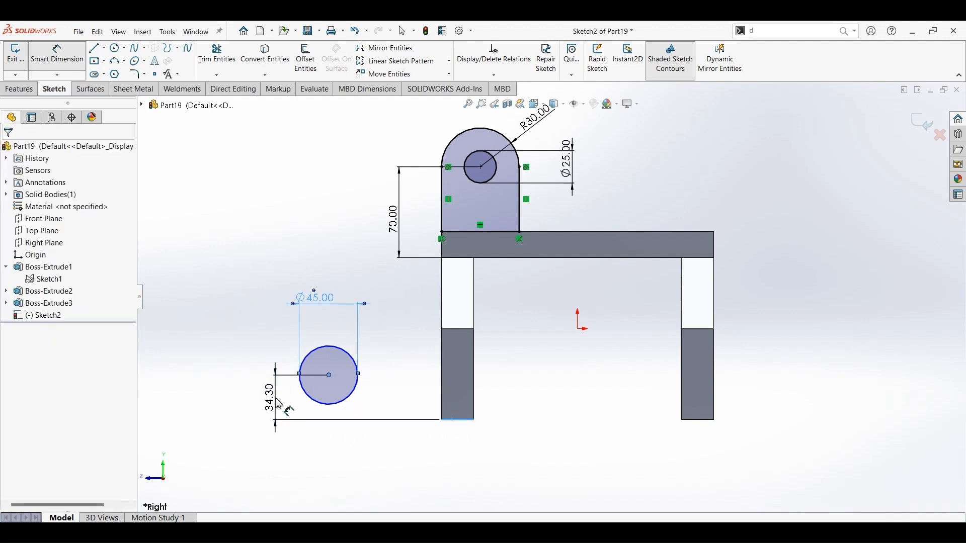
{"action": "left_click", "coordinate": [279, 405]}
{"action": "key", "text": "Return"}
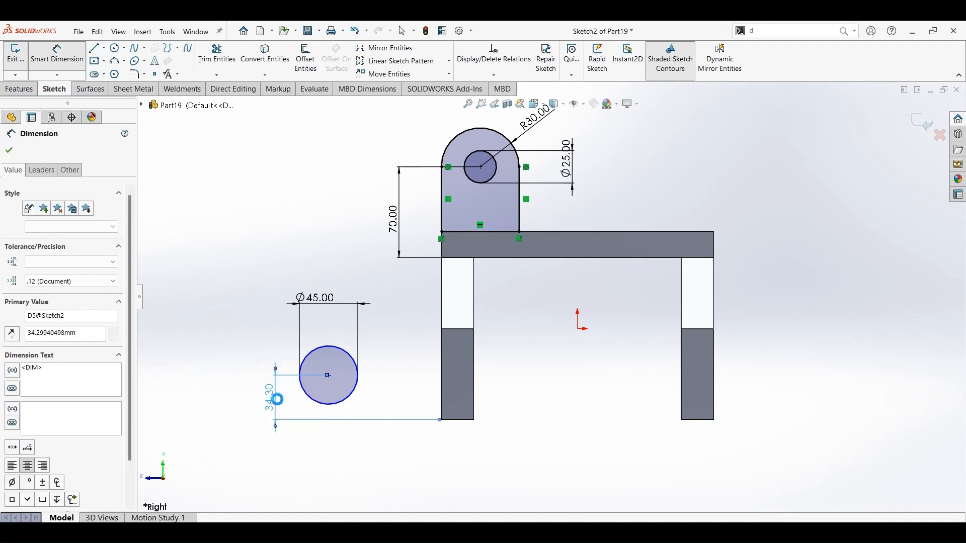
Dimension the 45 mm circle's centre 75 mm horizontally from the inner edge of the front leg
{"action": "left_click", "coordinate": [329, 374]}
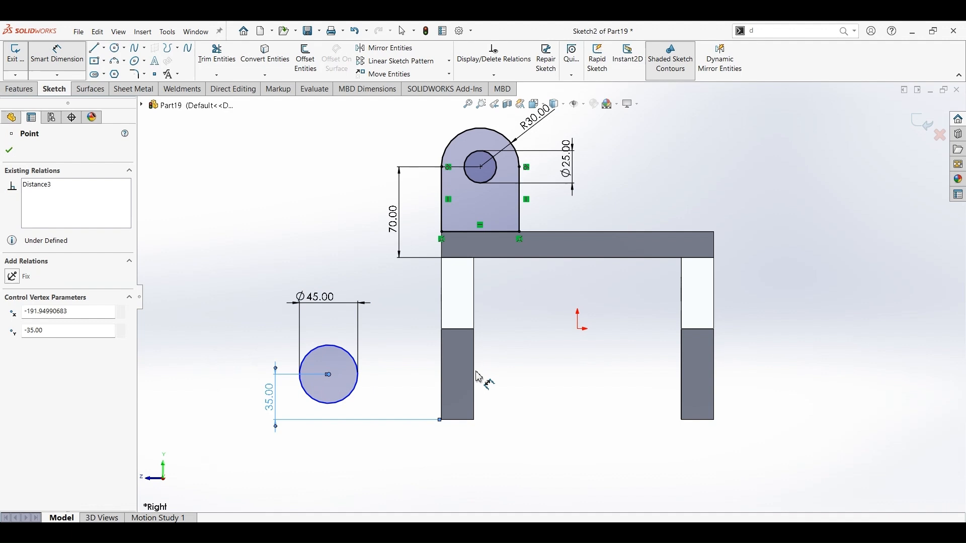
{"action": "left_click", "coordinate": [473, 384]}
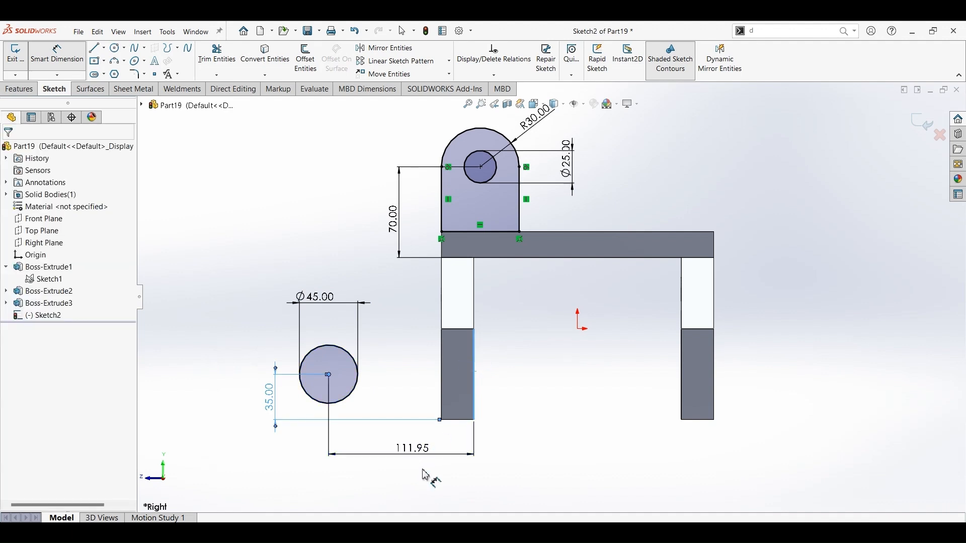
{"action": "left_click", "coordinate": [425, 475]}
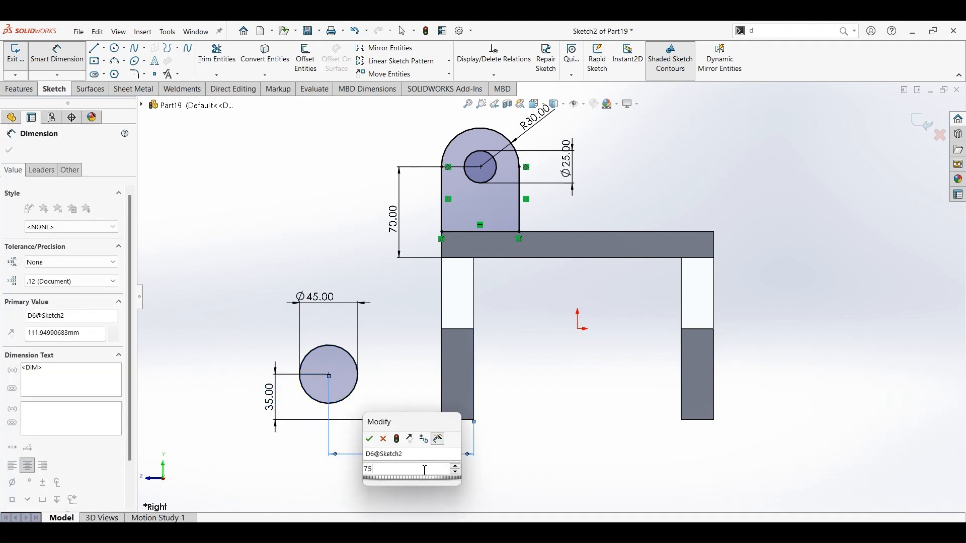
{"action": "key", "text": "Return"}
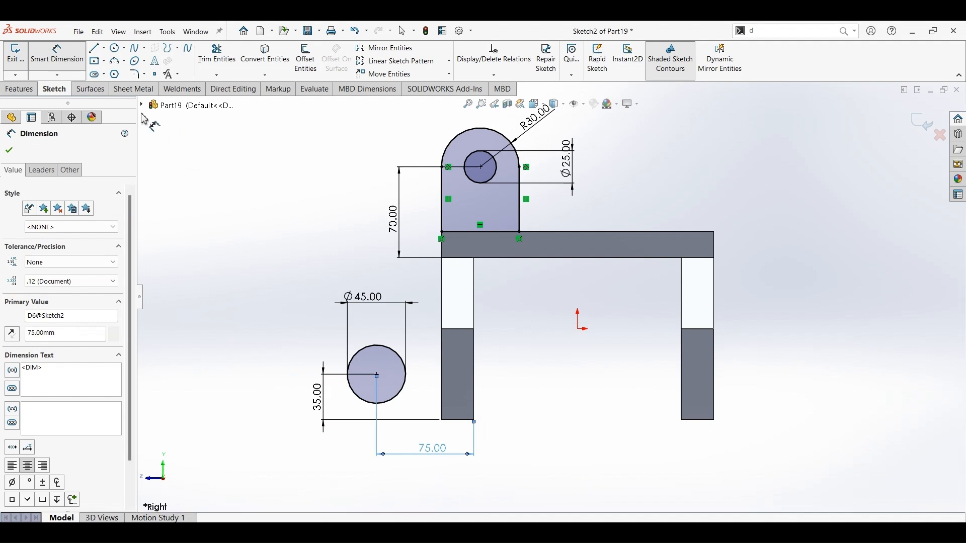
Draw two lines from the upper and lower outer corners of the front leg's straight portion, each tangent to the 45 mm circle
{"action": "left_click", "coordinate": [95, 48]}
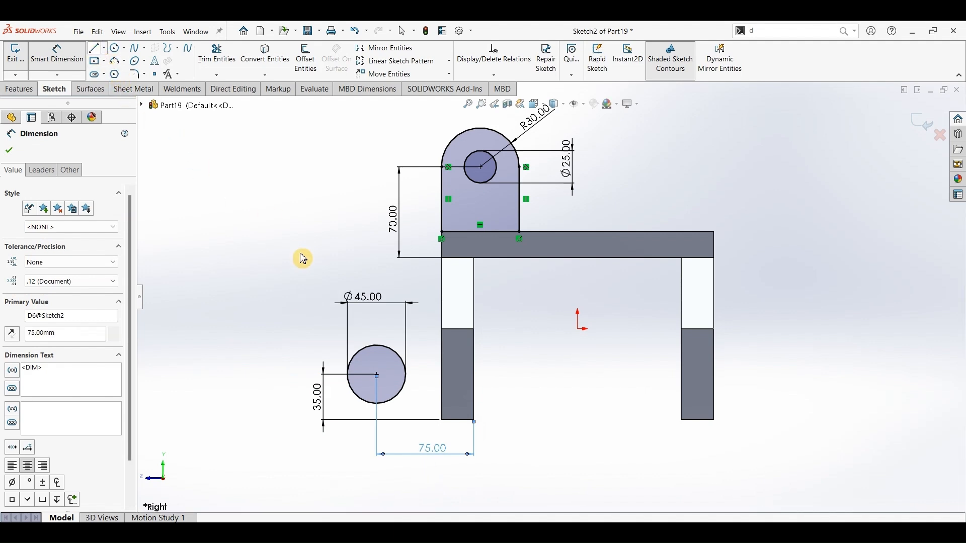
{"action": "left_click", "coordinate": [442, 329]}
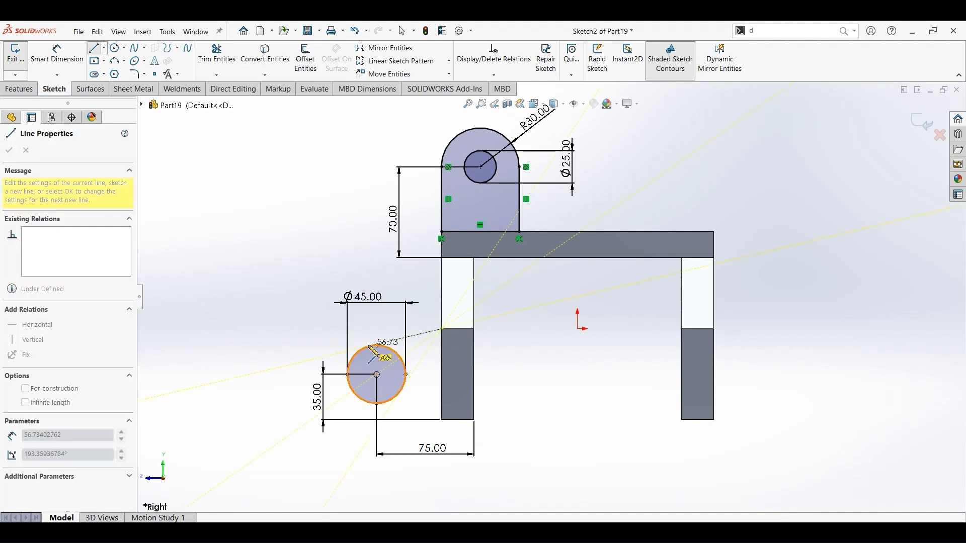
{"action": "left_click", "coordinate": [370, 346]}
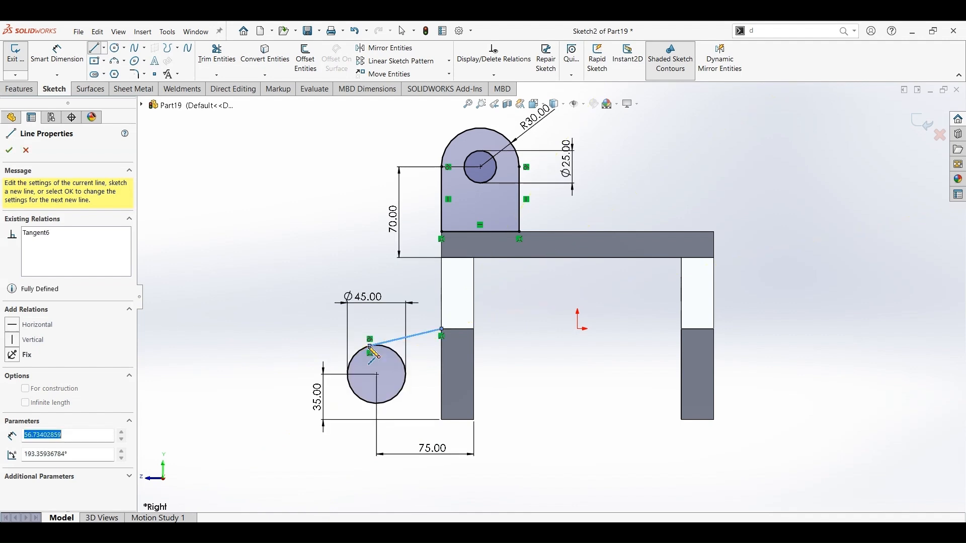
{"action": "key", "text": "Escape"}
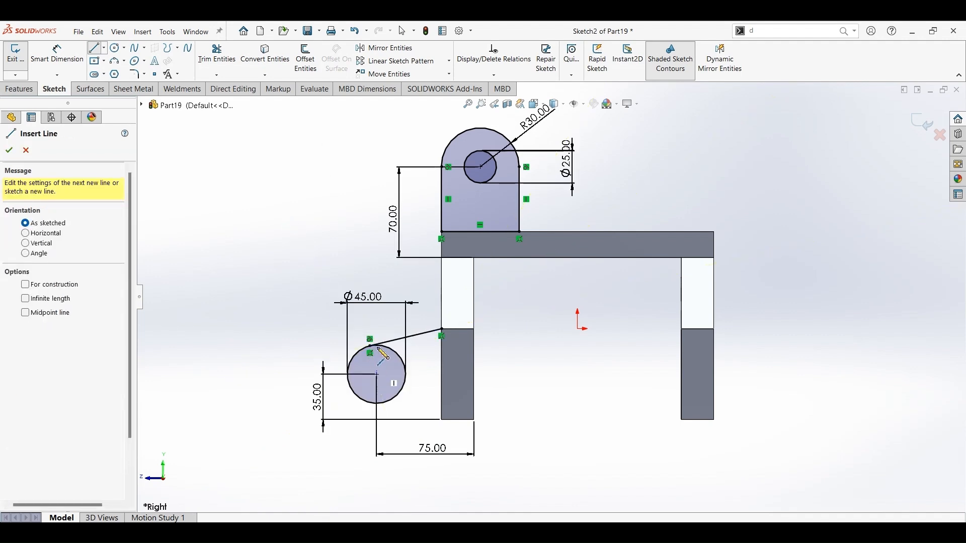
{"action": "left_click", "coordinate": [441, 419]}
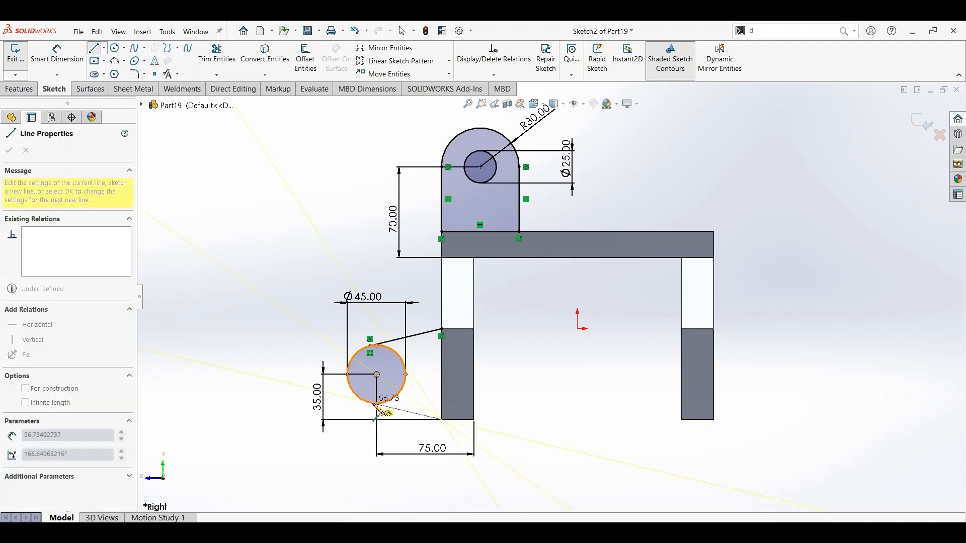
{"action": "left_click", "coordinate": [374, 406]}
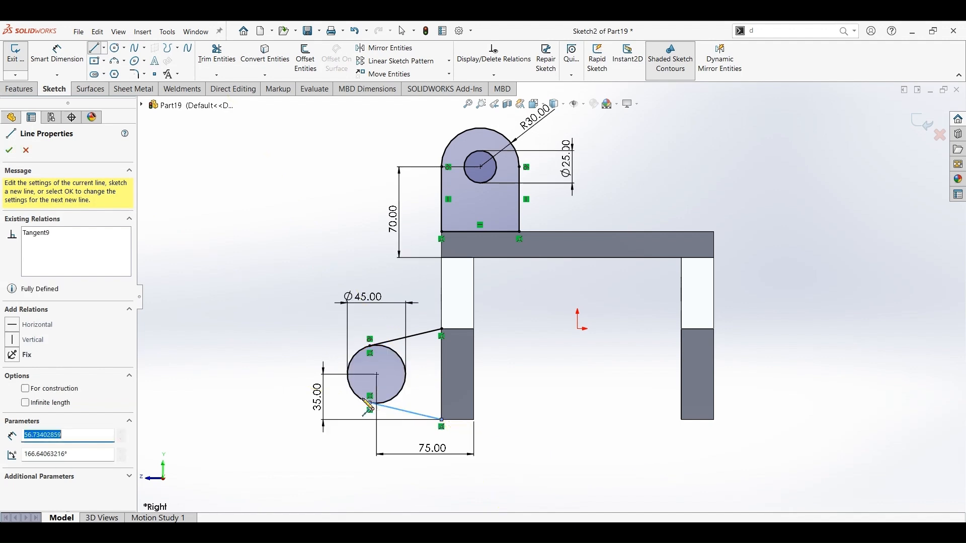
{"action": "key", "text": "Escape"}
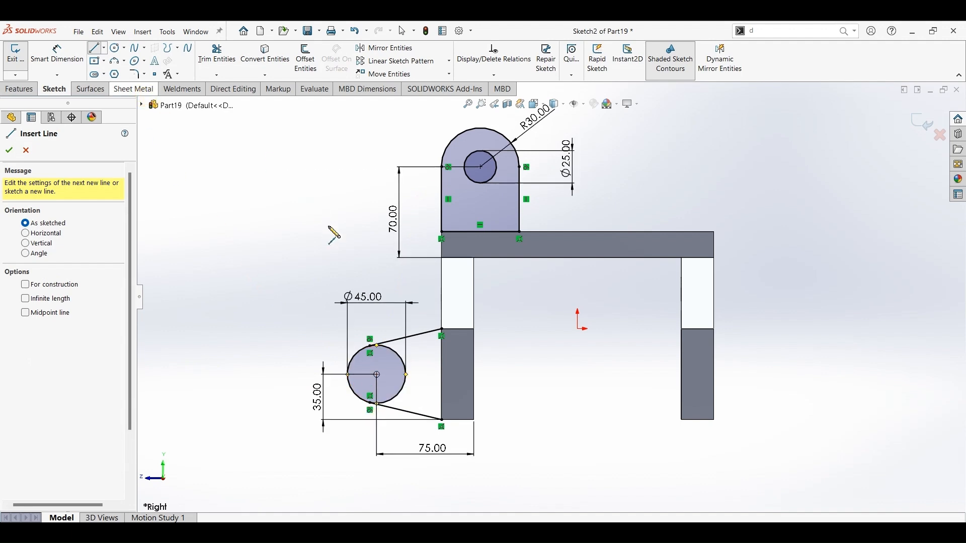
Close the foot boss profile with a vertical line along the leg's outer edge, joining the starting points of both tangent lines
{"action": "left_click", "coordinate": [442, 331]}
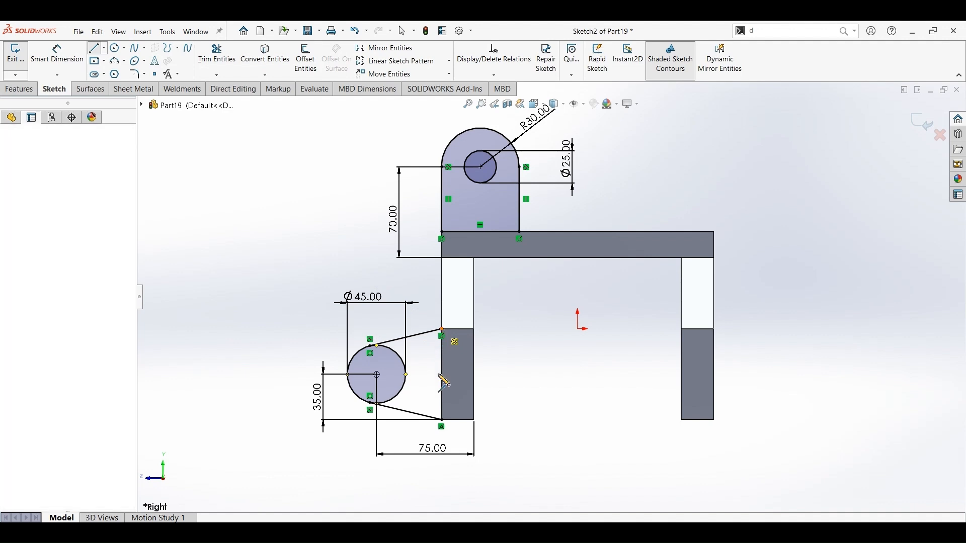
{"action": "left_click", "coordinate": [442, 420]}
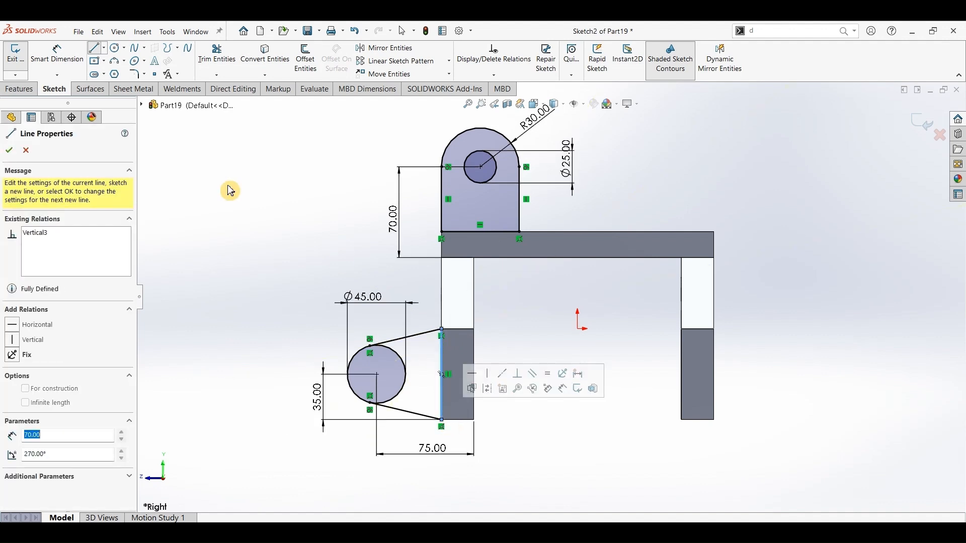
{"action": "left_click", "coordinate": [10, 150]}
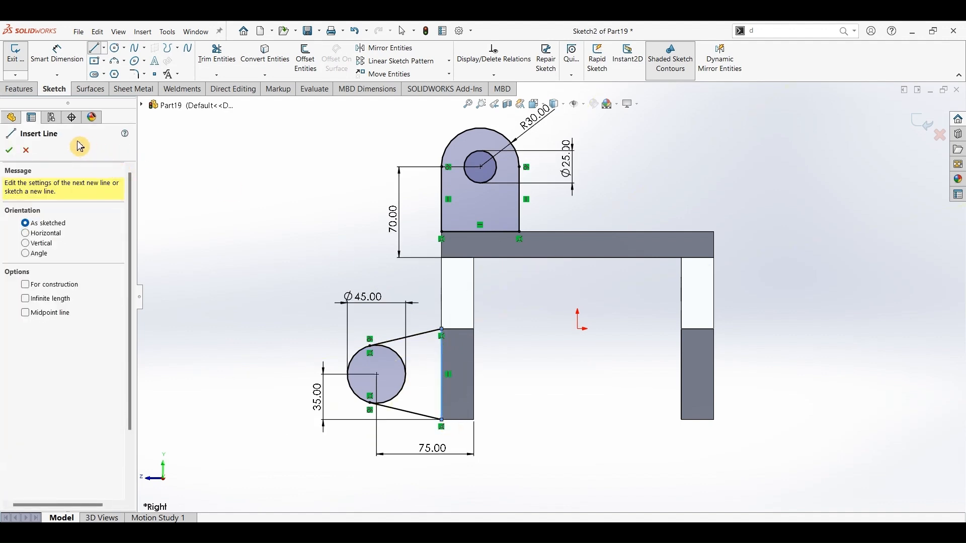
{"action": "key", "text": "Escape"}
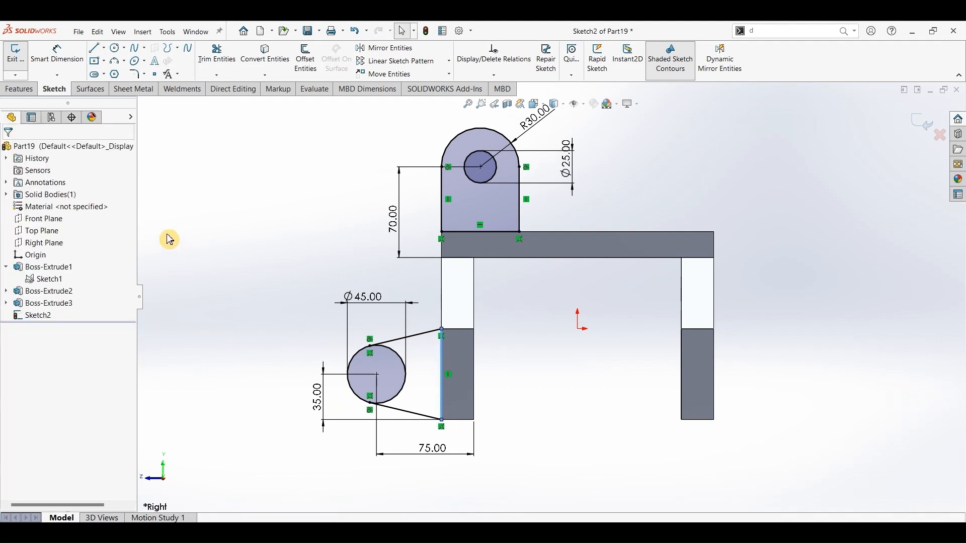
Sketch a circle concentric with the 45 mm circle and dimension it to a 20 mm diameter
{"action": "left_click", "coordinate": [130, 63]}
{"action": "left_click", "coordinate": [377, 374]}
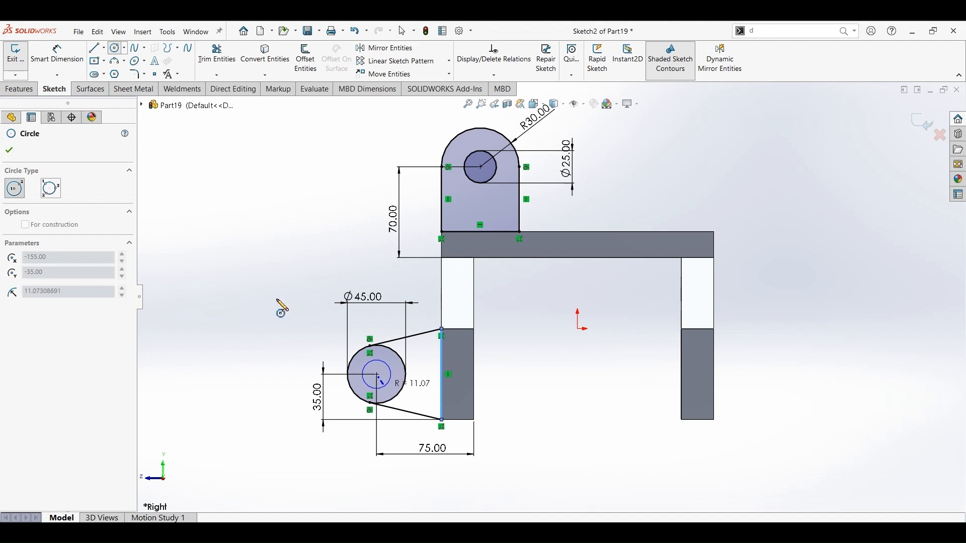
{"action": "left_click", "coordinate": [57, 55]}
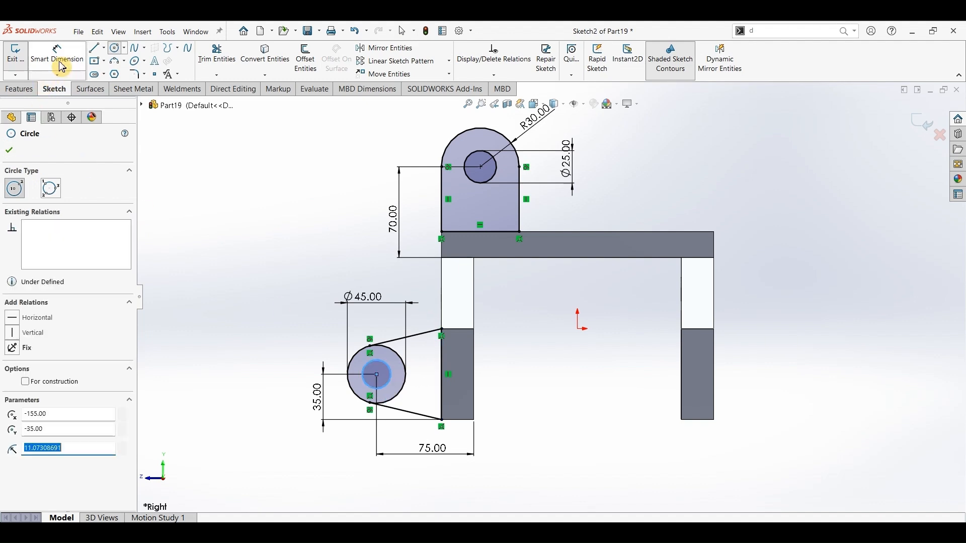
{"action": "left_click", "coordinate": [368, 370]}
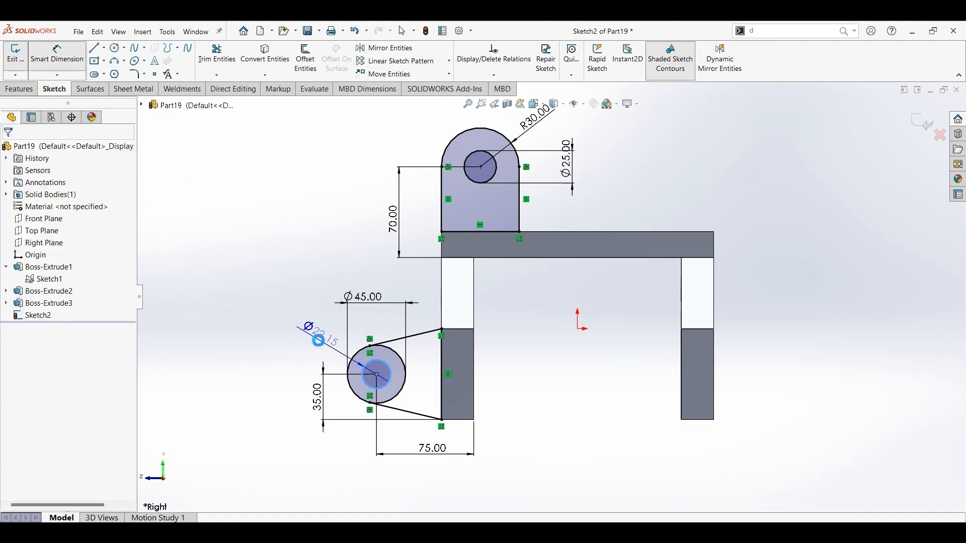
{"action": "left_click", "coordinate": [320, 345]}
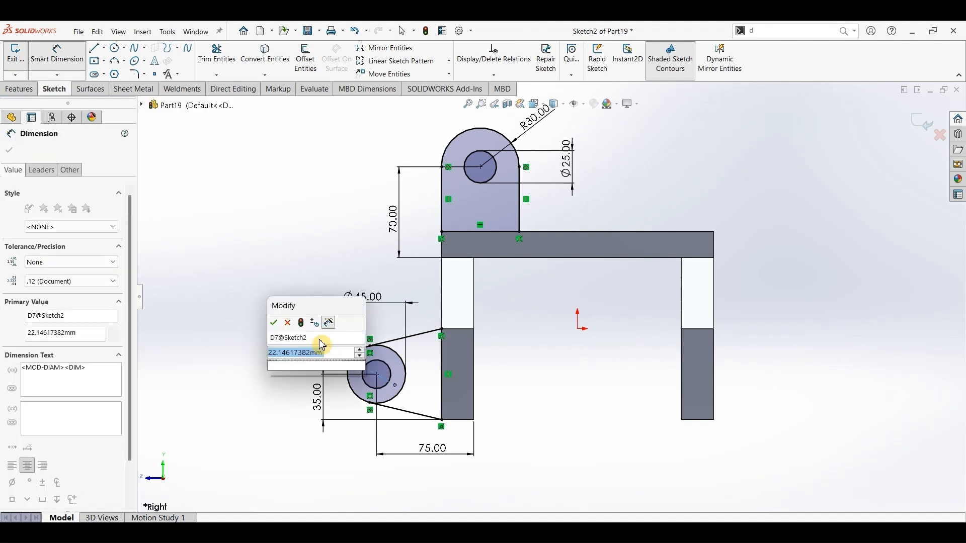
{"action": "key", "text": "Escape"}
{"action": "type", "text": "20"}
{"action": "key", "text": "Return"}
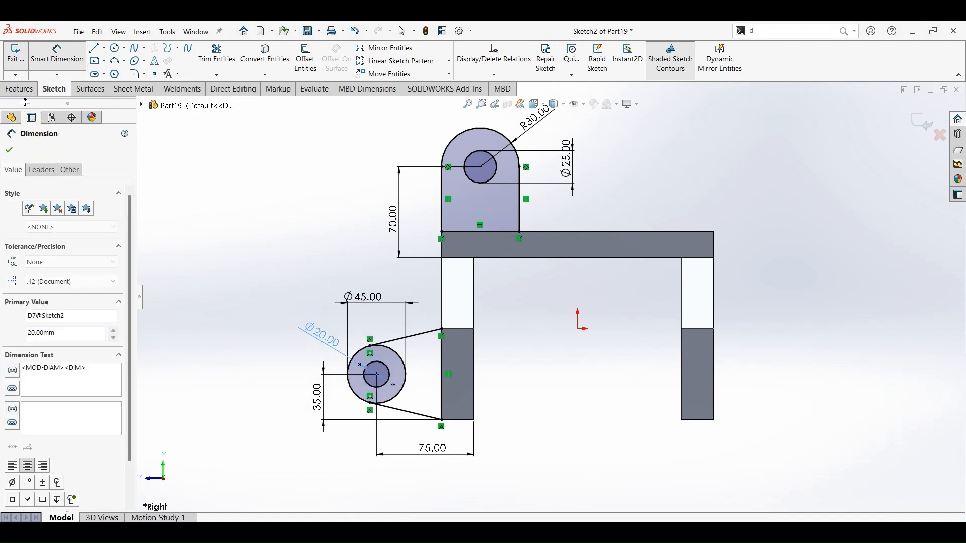
Extrude the upper lug region as a 20 mm blind boss, starting from the top plate's long side face and directed inward over the plate
{"action": "left_click", "coordinate": [19, 90]}
{"action": "left_click", "coordinate": [28, 75]}
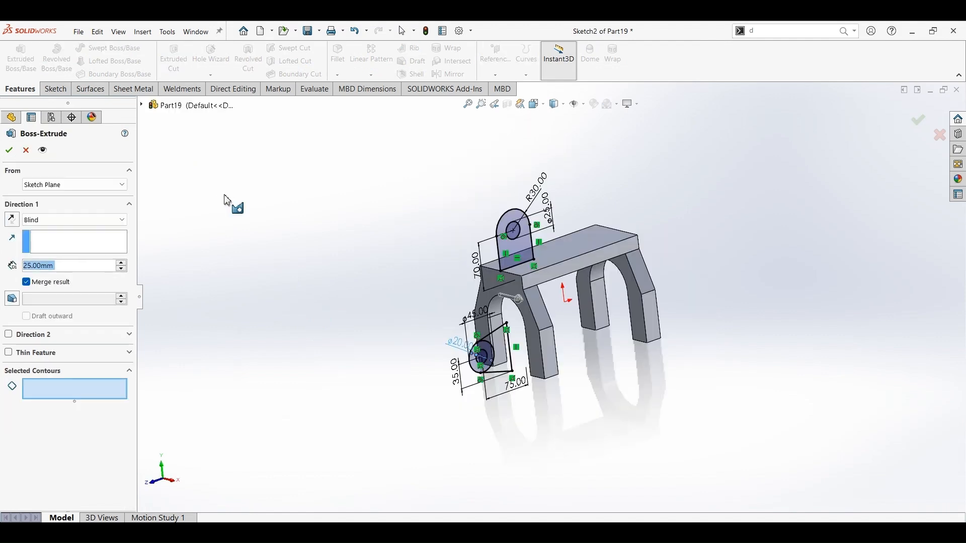
{"action": "left_click", "coordinate": [497, 247]}
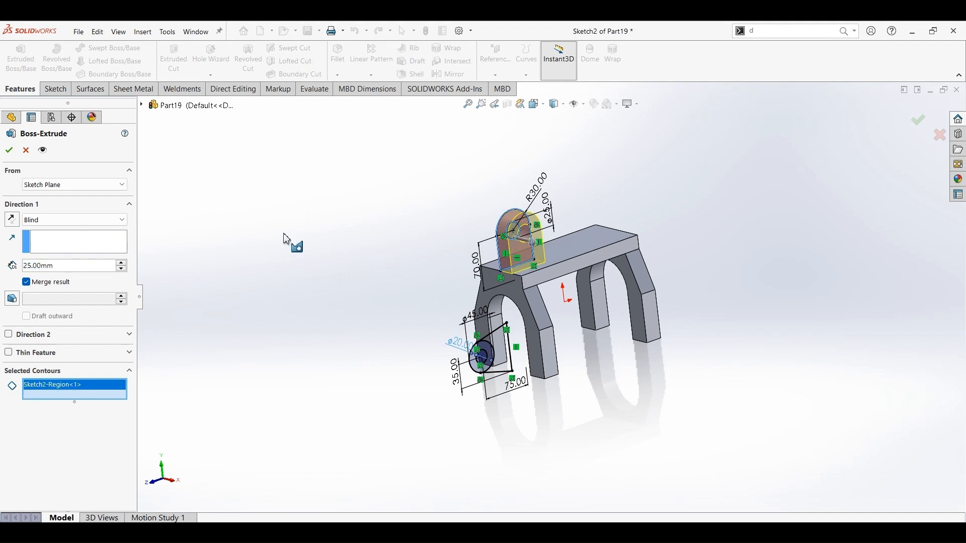
{"action": "left_click", "coordinate": [86, 187]}
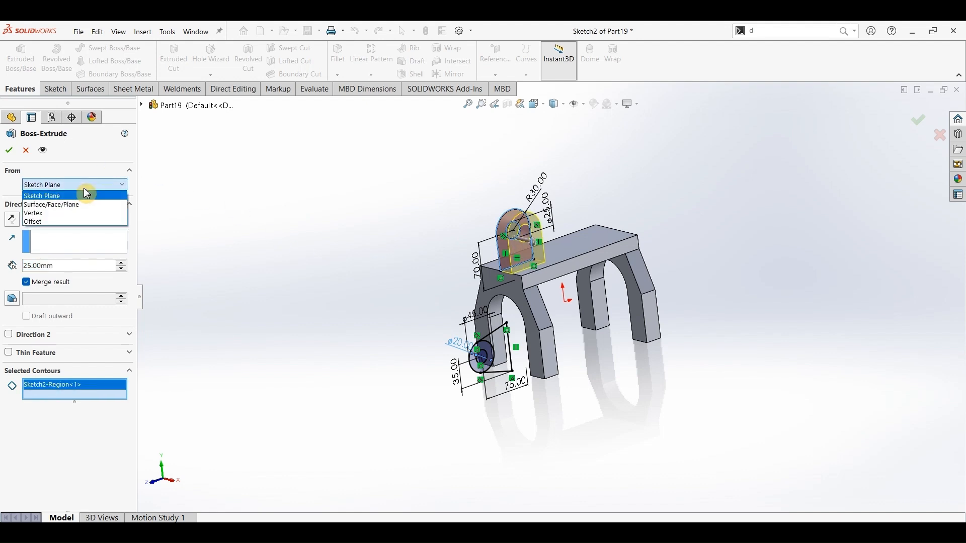
{"action": "left_click", "coordinate": [71, 204]}
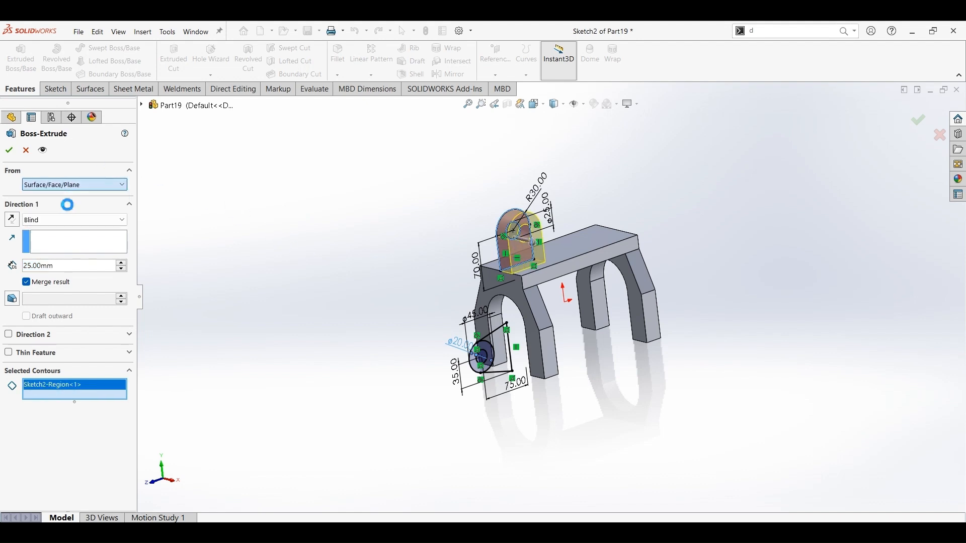
{"action": "left_click", "coordinate": [553, 274]}
{"action": "middle_click_drag", "start_coordinate": [382, 280], "coordinate": [336, 278]}
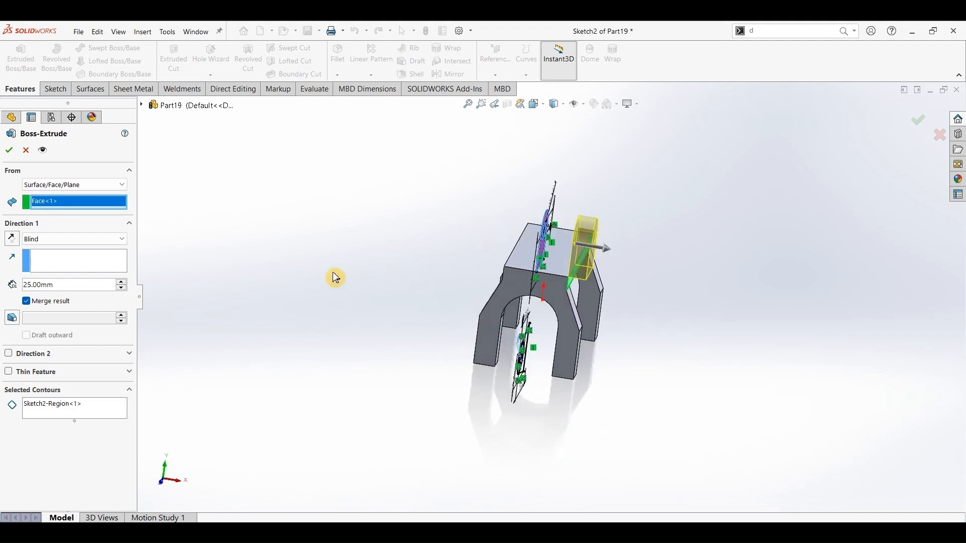
{"action": "left_click", "coordinate": [17, 241]}
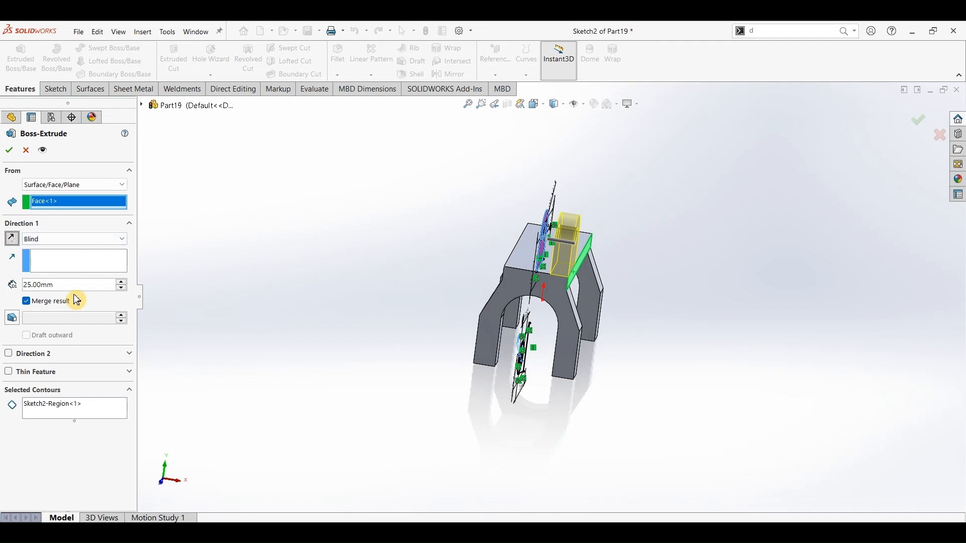
{"action": "type", "text": "20"}
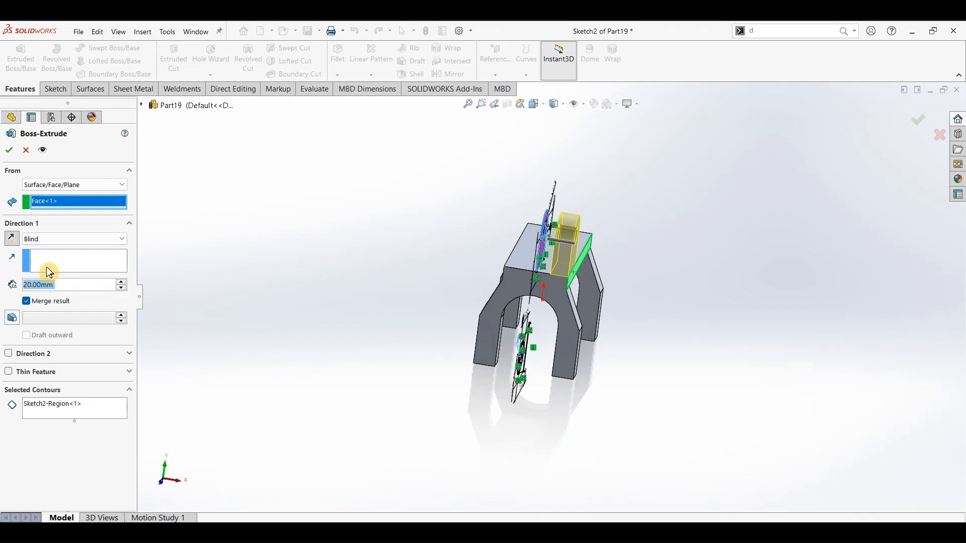
{"action": "key", "text": "Return"}
{"action": "left_click", "coordinate": [9, 149]}
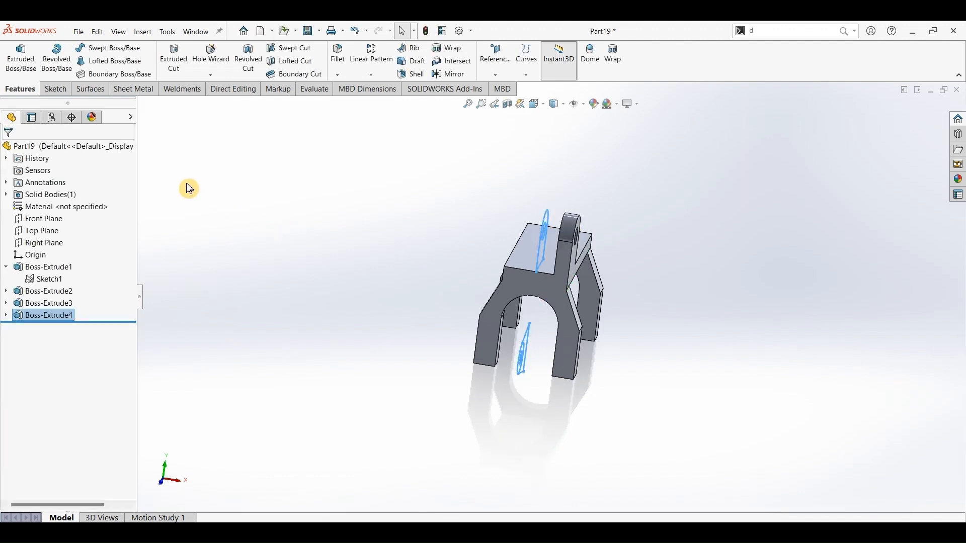
{"action": "left_click", "coordinate": [44, 279]}
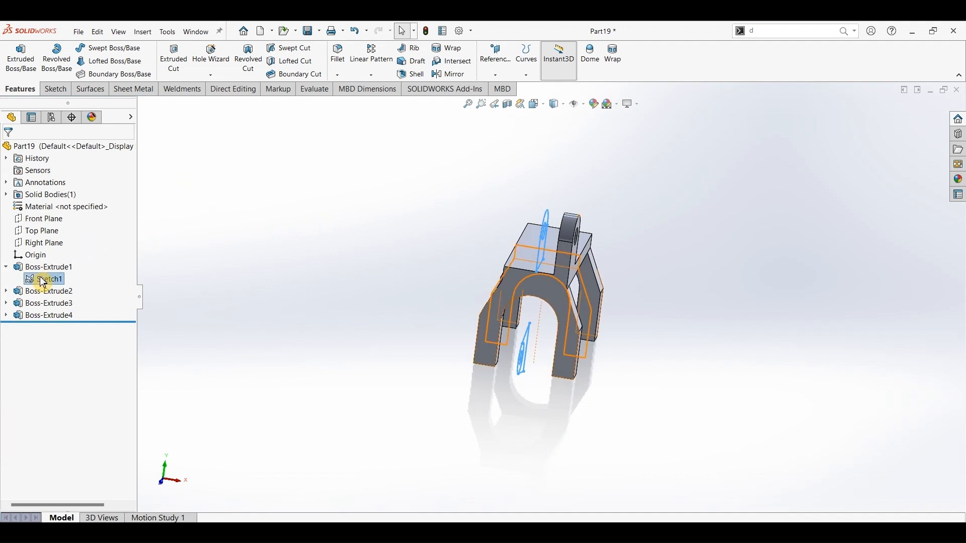
{"action": "left_click", "coordinate": [24, 60]}
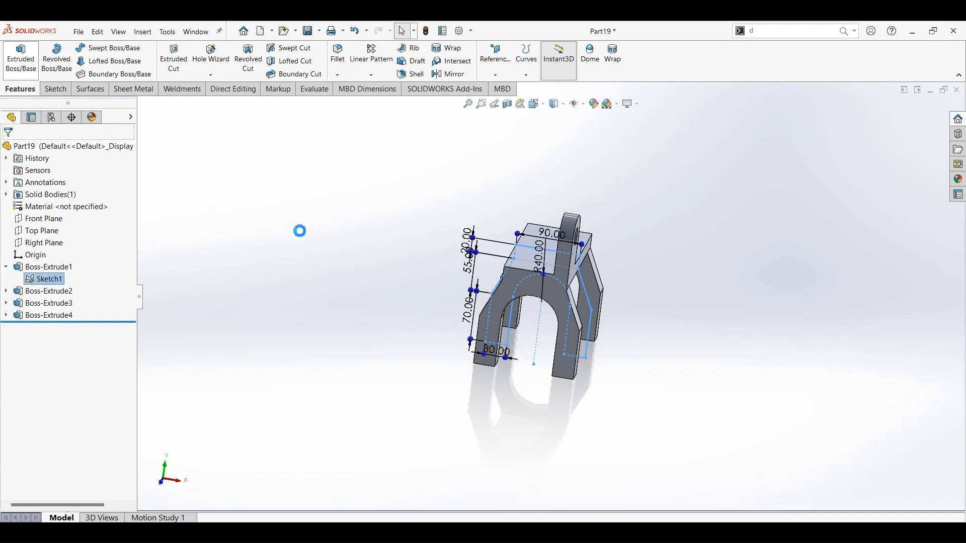
{"action": "left_click", "coordinate": [31, 147]}
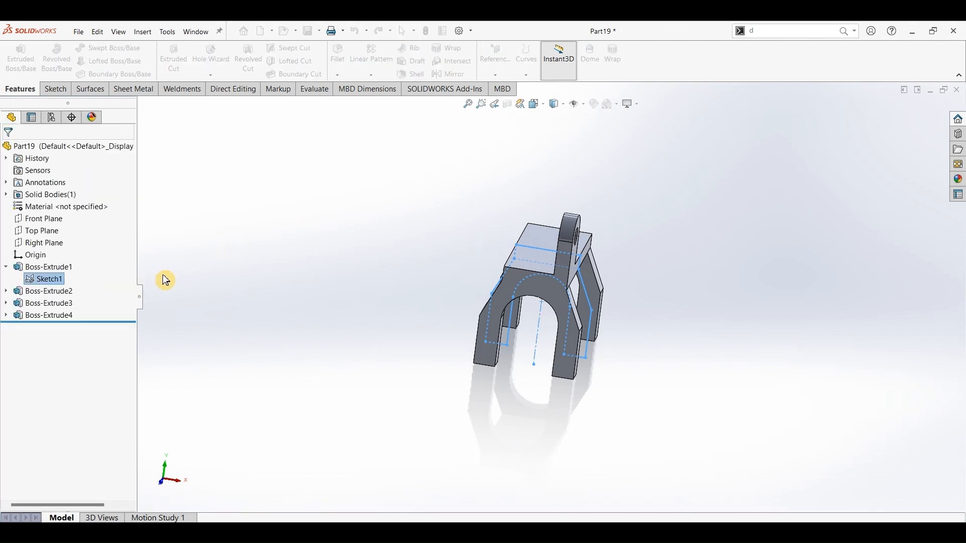
Extrude the upper lug region of the shared sketch 20 mm blind, starting from the top plate's opposite long side face and directed inward
{"action": "left_click", "coordinate": [6, 315]}
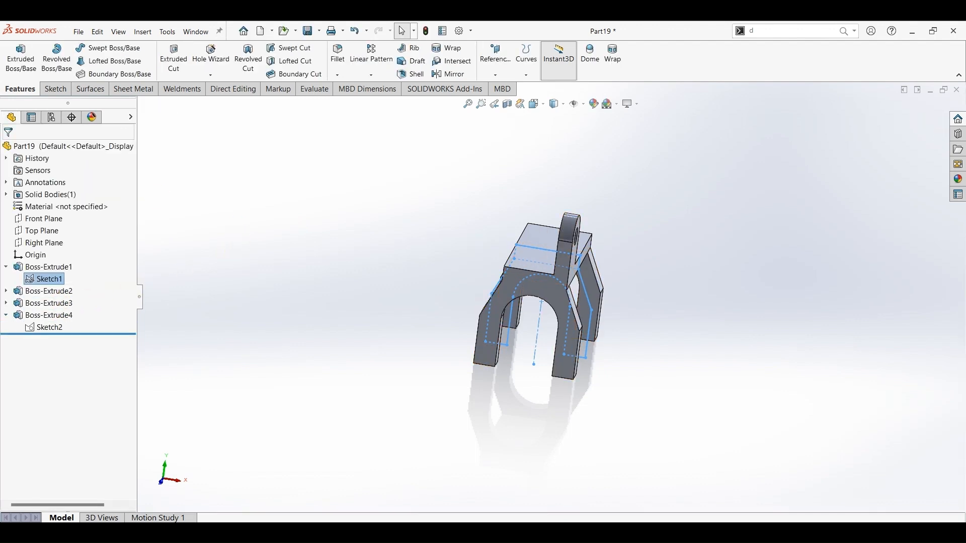
{"action": "left_click", "coordinate": [55, 333]}
{"action": "left_click", "coordinate": [21, 59]}
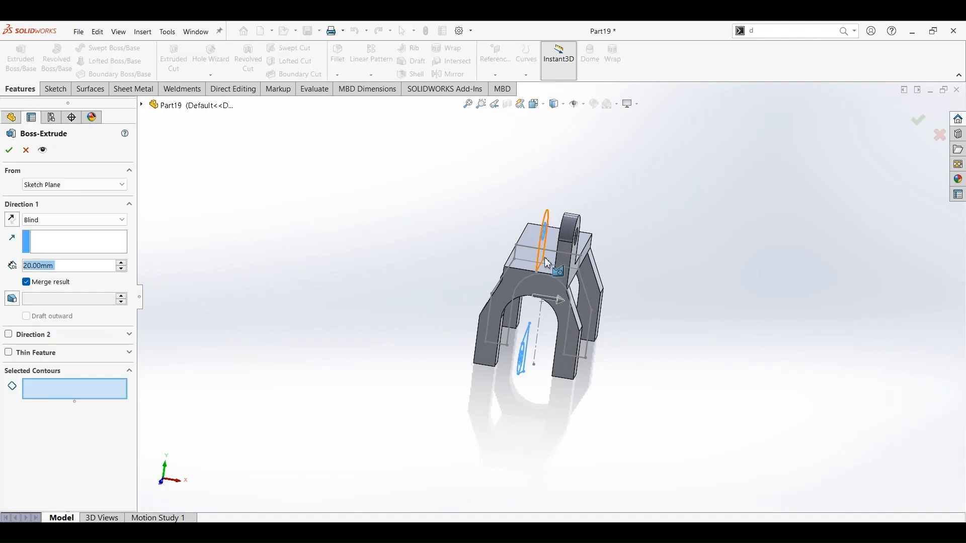
{"action": "scroll", "coordinate": [540, 259], "scroll_direction": "down", "scroll_amount": 4}
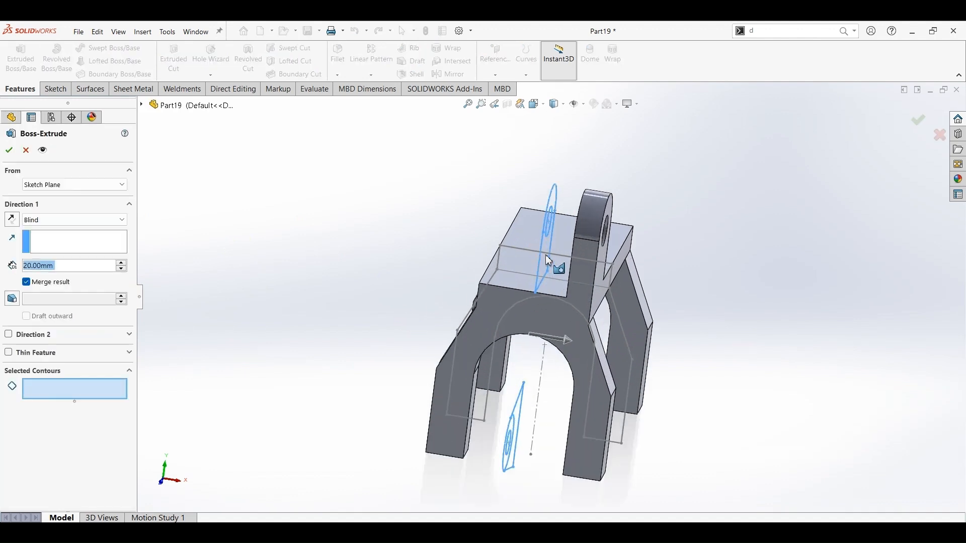
{"action": "left_click", "coordinate": [550, 262]}
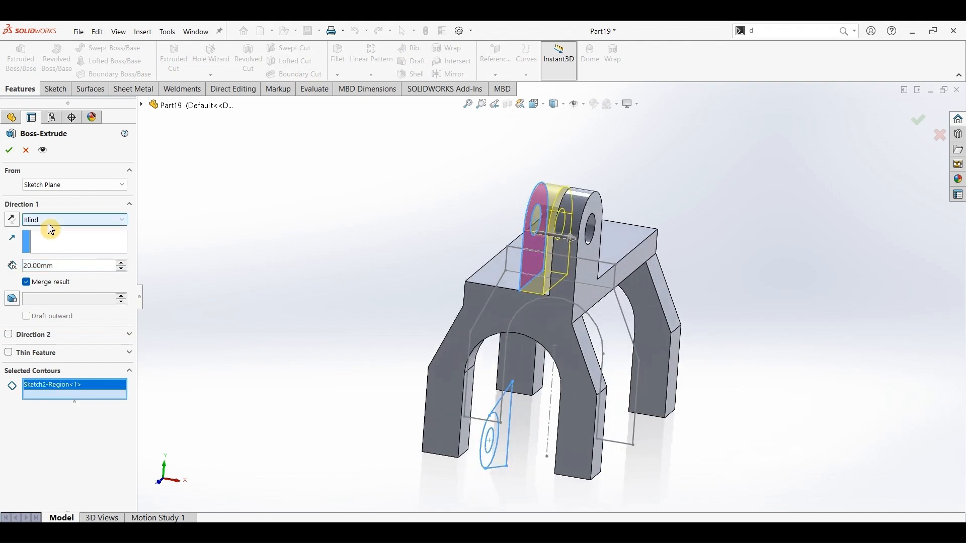
{"action": "left_click", "coordinate": [64, 185]}
{"action": "left_click", "coordinate": [54, 206]}
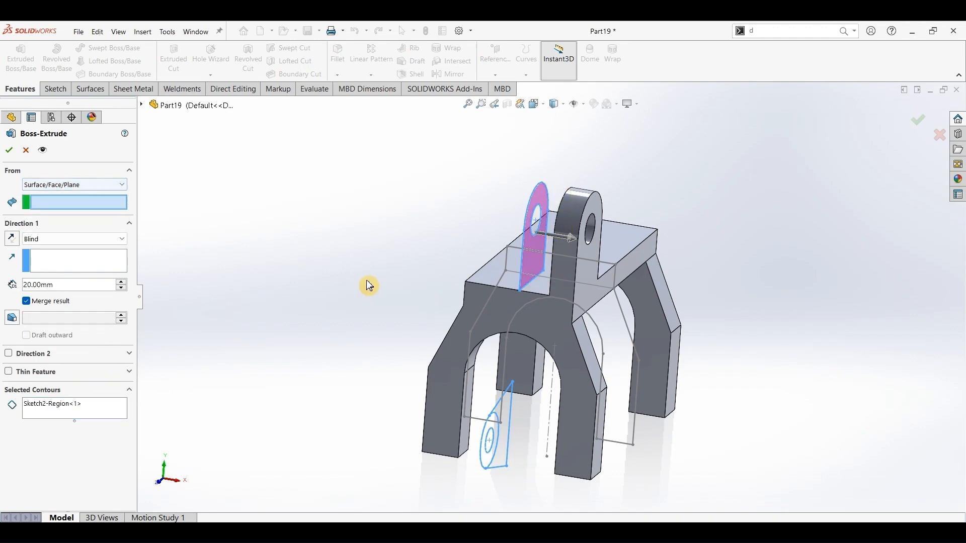
{"action": "middle_click_drag", "start_coordinate": [371, 283], "coordinate": [504, 288]}
{"action": "left_click", "coordinate": [504, 288]}
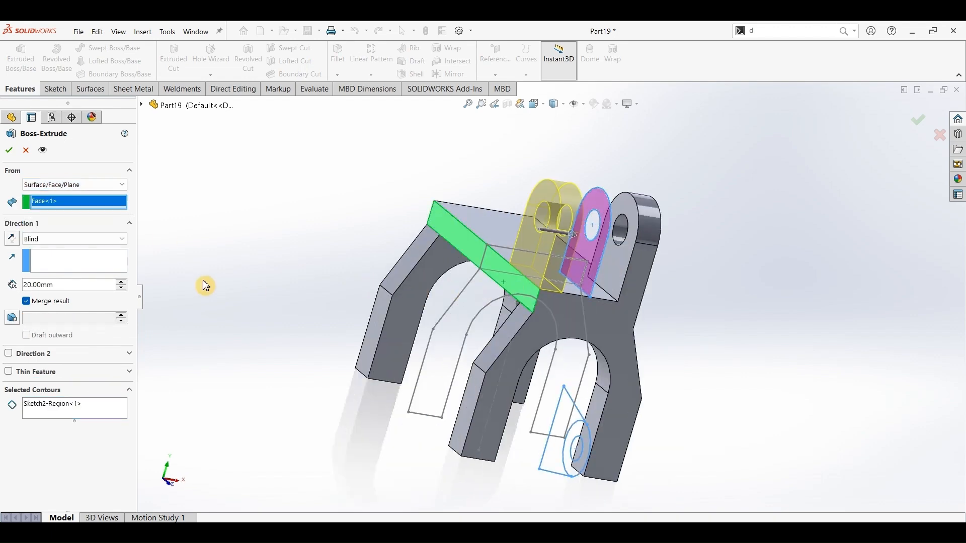
{"action": "middle_click_drag", "start_coordinate": [272, 296], "coordinate": [237, 265]}
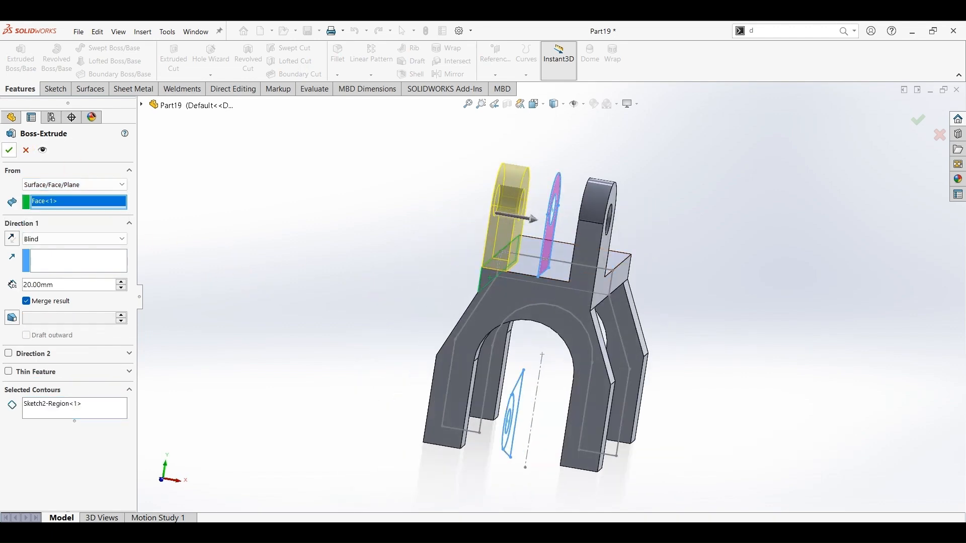
{"action": "left_click", "coordinate": [8, 150]}
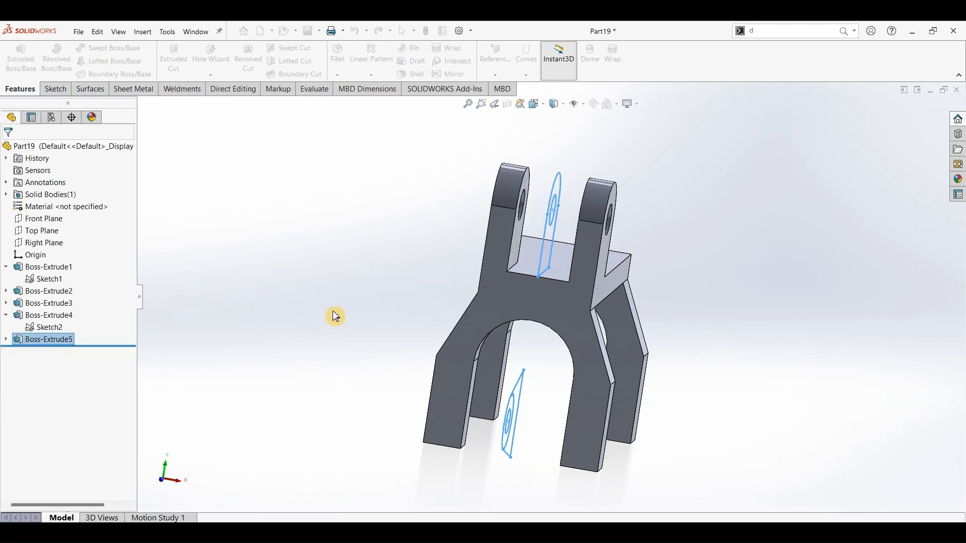
Mirror both upper lug extrusions about the Front Plane to the other end of the top plate
{"action": "middle_click_drag", "start_coordinate": [334, 317], "coordinate": [289, 355]}
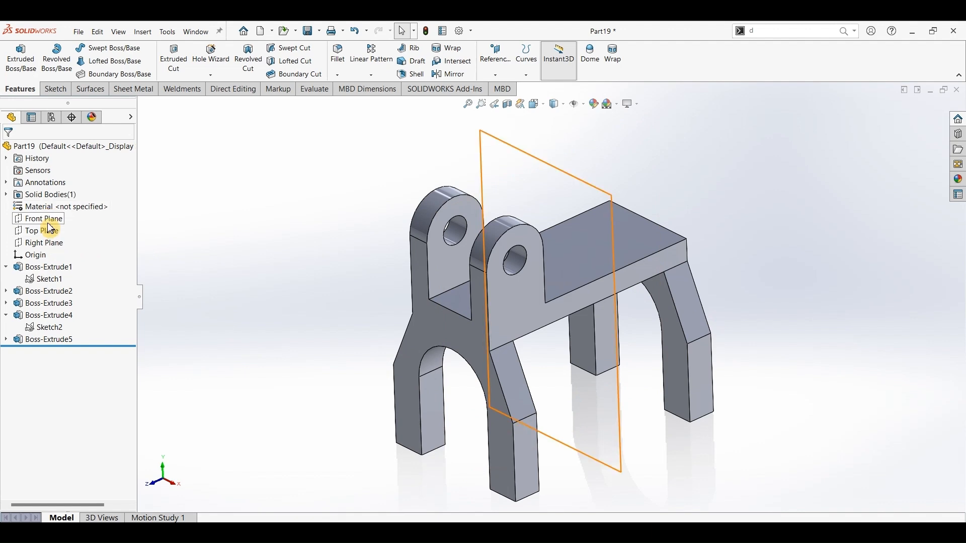
{"action": "left_click", "coordinate": [40, 218]}
{"action": "left_click", "coordinate": [452, 74]}
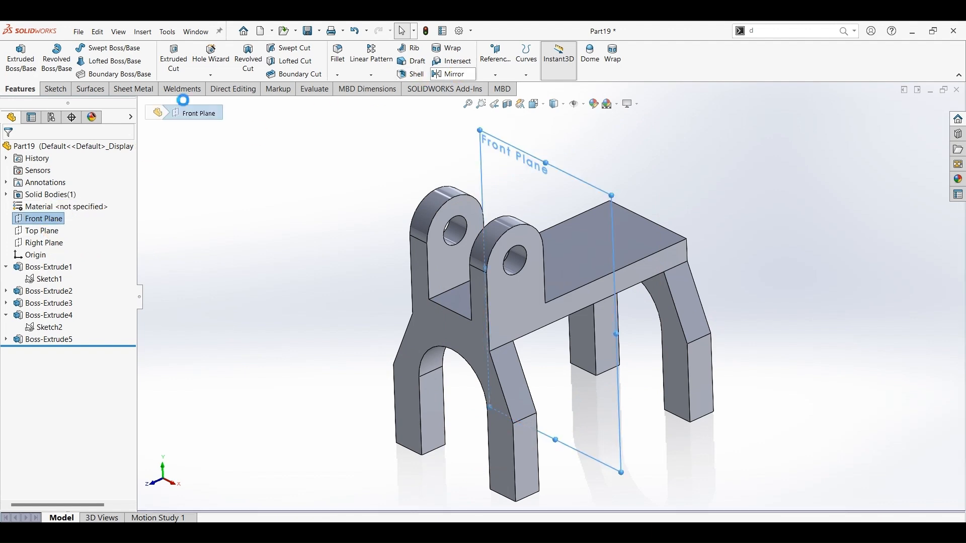
{"action": "left_click", "coordinate": [151, 121]}
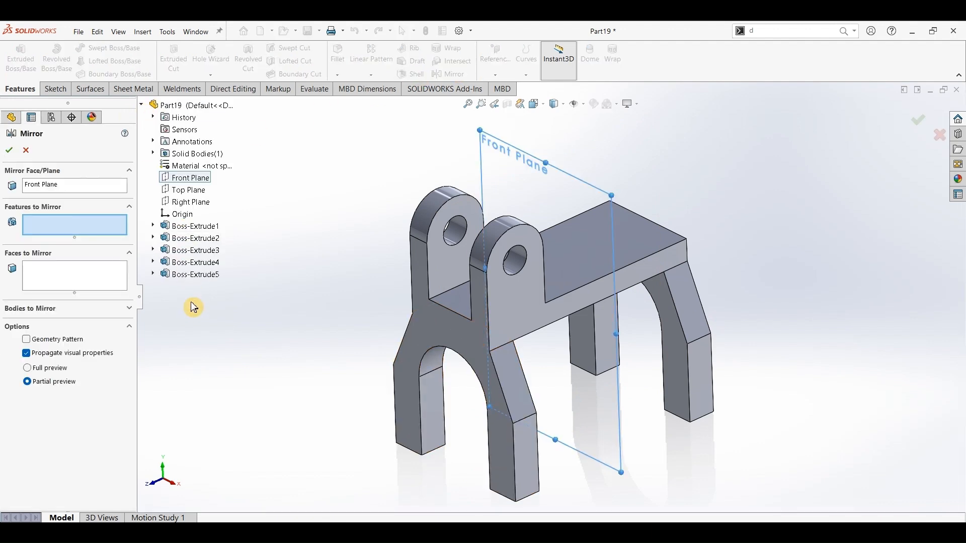
{"action": "left_click", "coordinate": [193, 274]}
{"action": "left_click", "coordinate": [186, 263]}
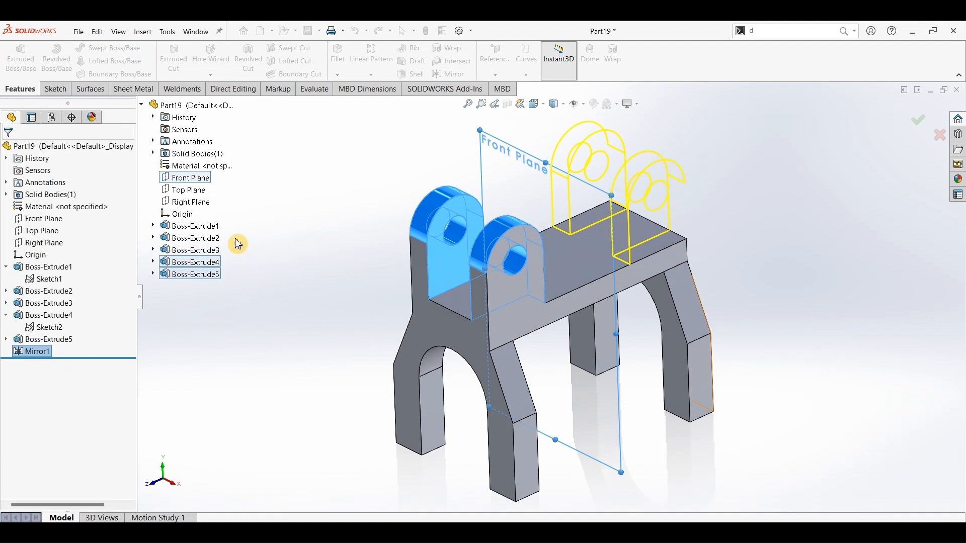
{"action": "left_click", "coordinate": [294, 261]}
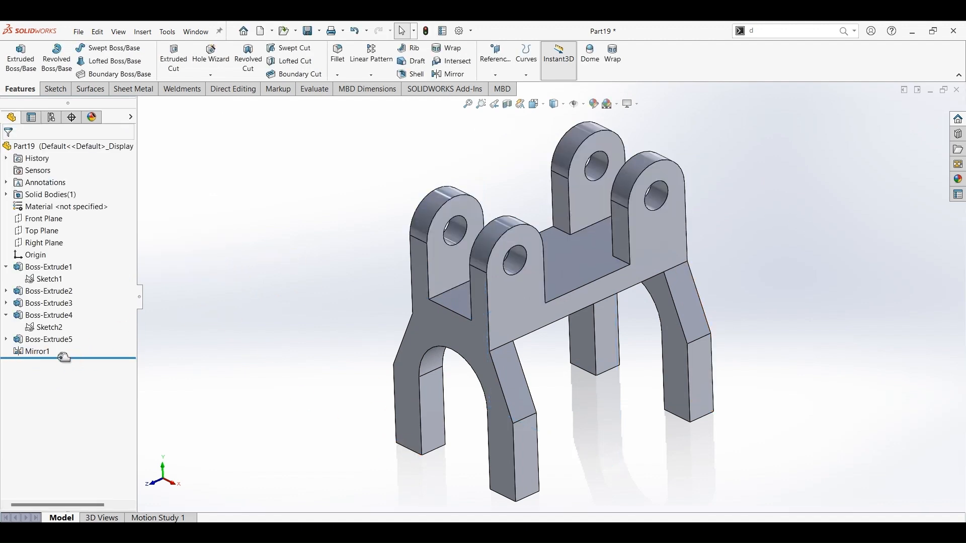
Extrude the tapered foot web region 30 mm blind from the outer side face of the front leg on the +X side, directed inward
{"action": "left_click", "coordinate": [48, 328]}
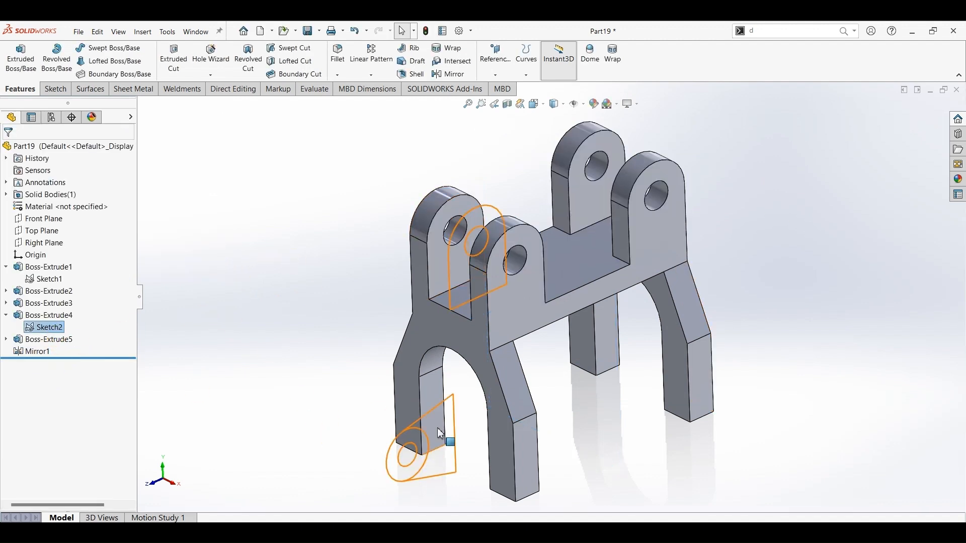
{"action": "double_click", "coordinate": [404, 443]}
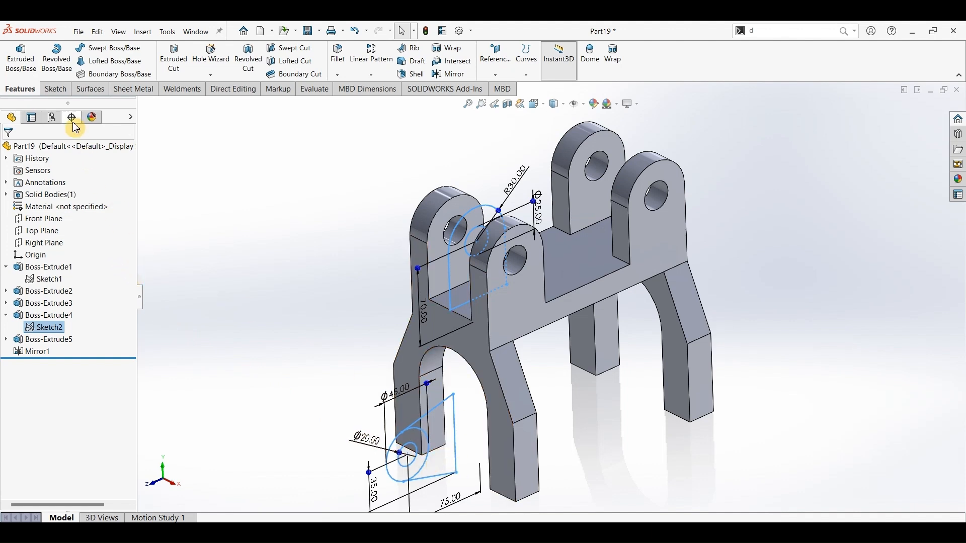
{"action": "left_click", "coordinate": [21, 60]}
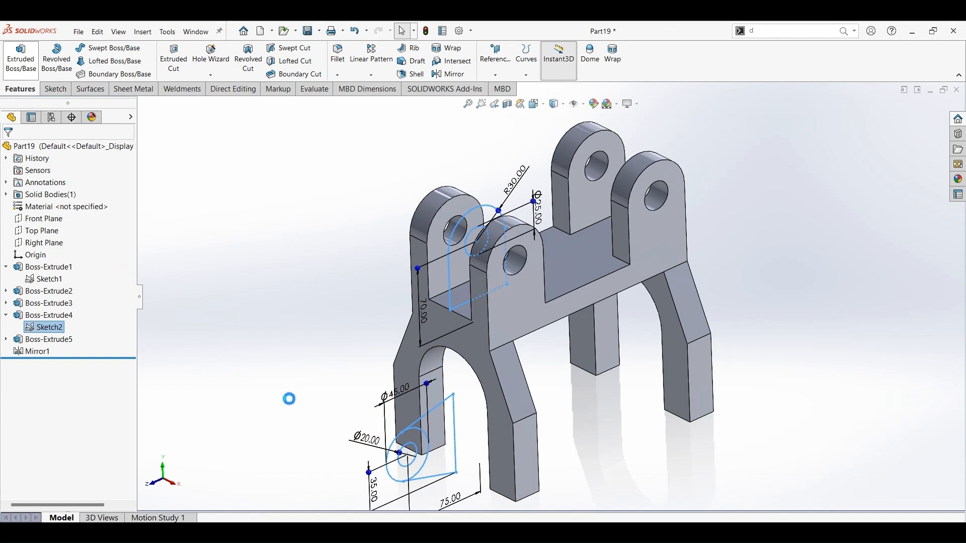
{"action": "left_click", "coordinate": [442, 453]}
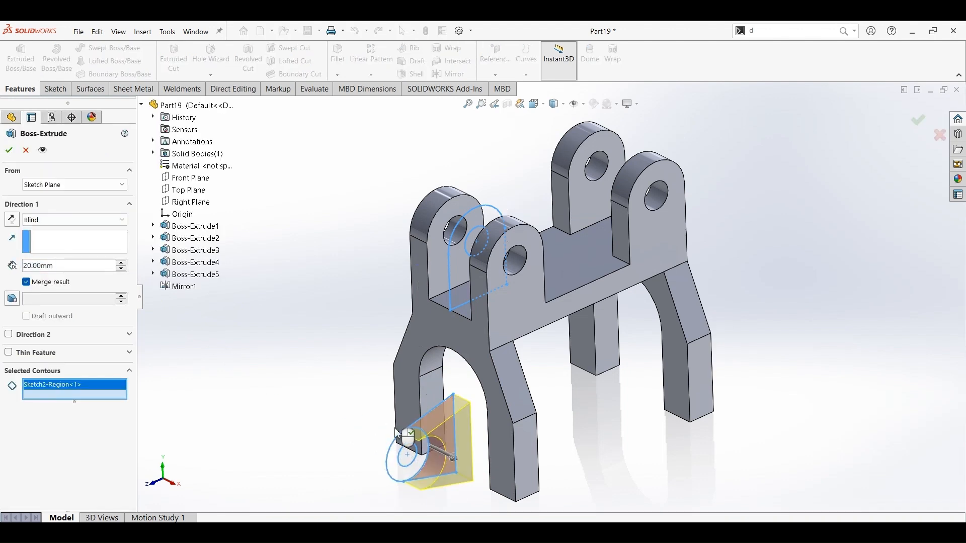
{"action": "left_click", "coordinate": [61, 187]}
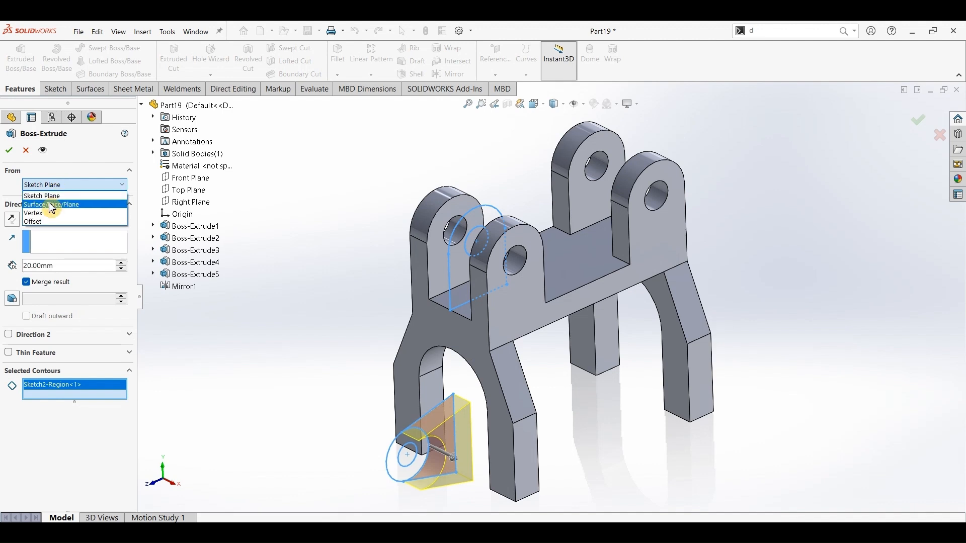
{"action": "left_click", "coordinate": [54, 205]}
{"action": "left_click", "coordinate": [527, 483]}
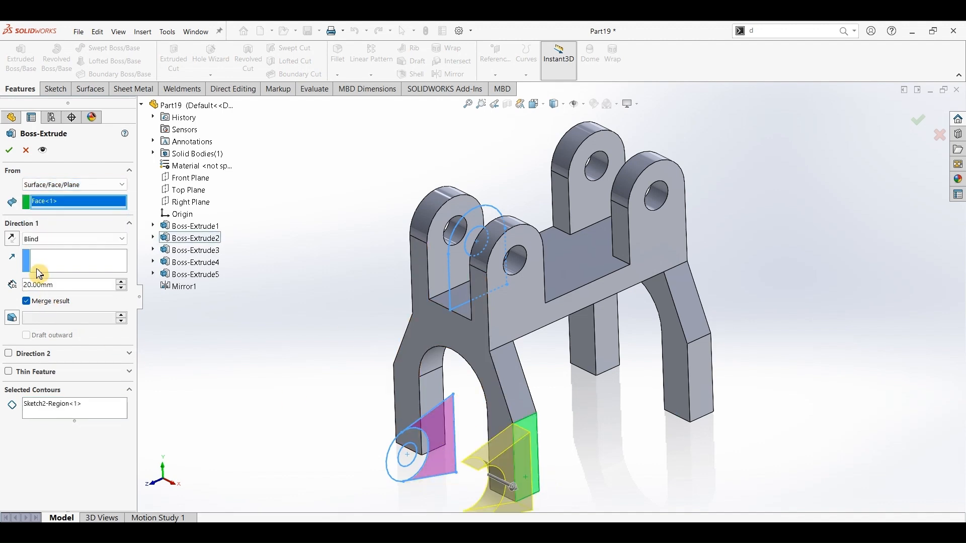
{"action": "left_click", "coordinate": [57, 240]}
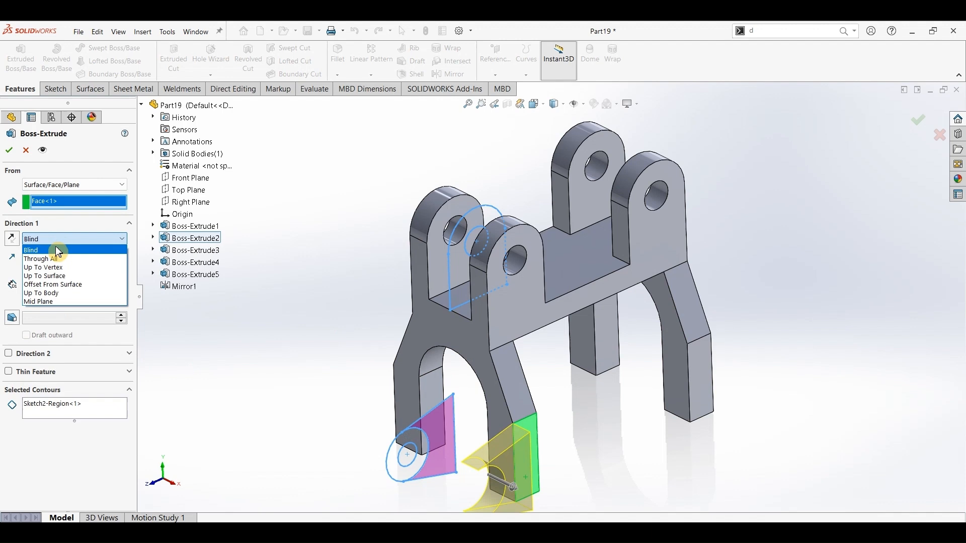
{"action": "left_click", "coordinate": [59, 250]}
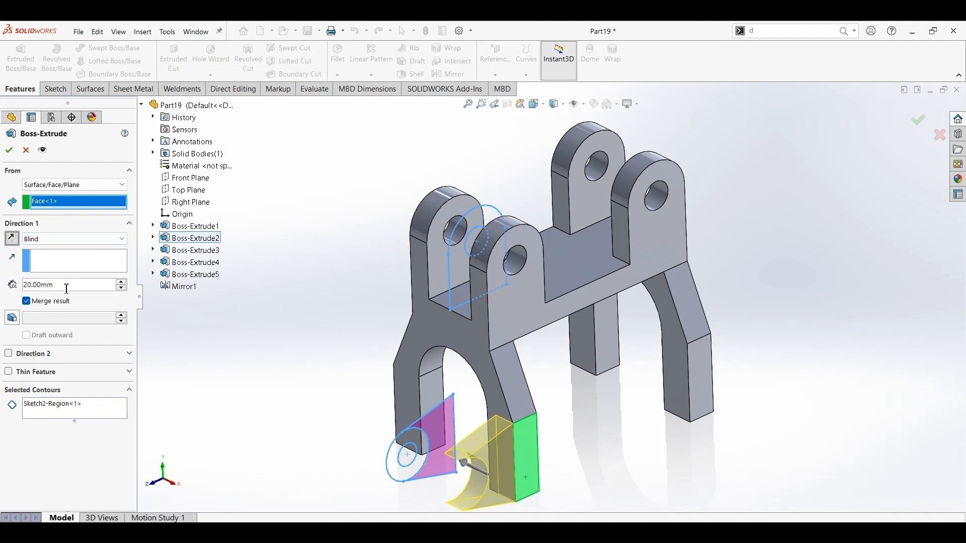
{"action": "scroll", "coordinate": [21, 280], "scroll_direction": "up", "scroll_amount": 1}
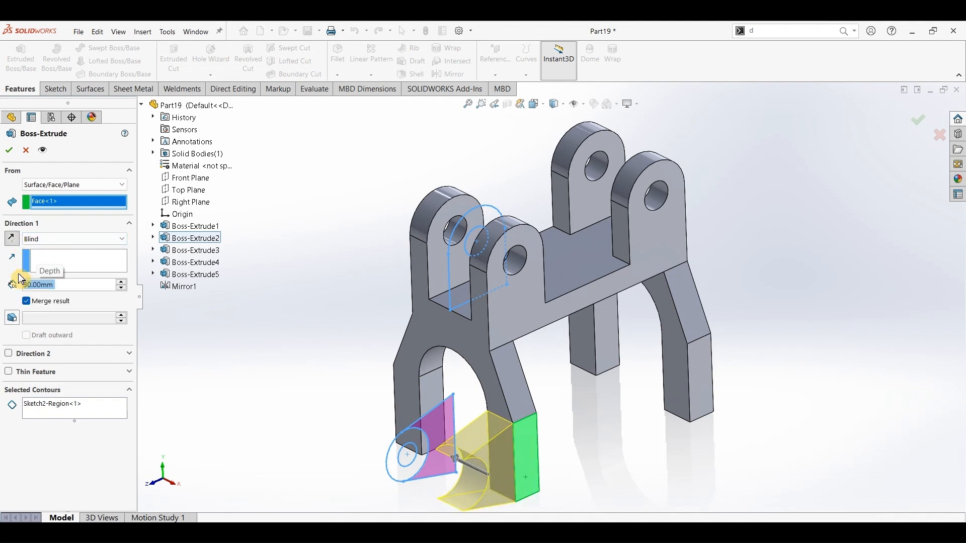
{"action": "left_click", "coordinate": [9, 151]}
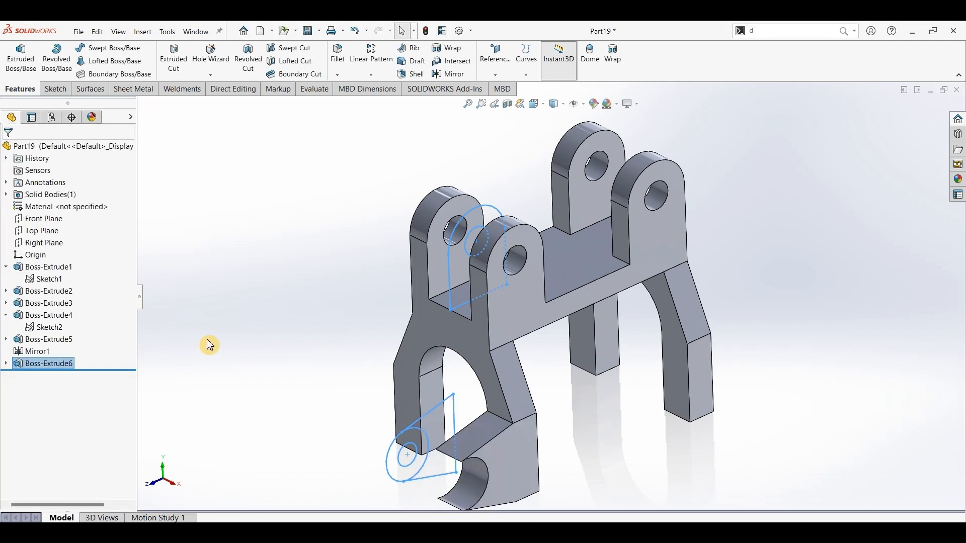
Extrude the same foot web region 30 mm blind from the outer side face of the front leg on the -X side, directed inward
{"action": "middle_click_drag", "start_coordinate": [206, 345], "coordinate": [231, 336]}
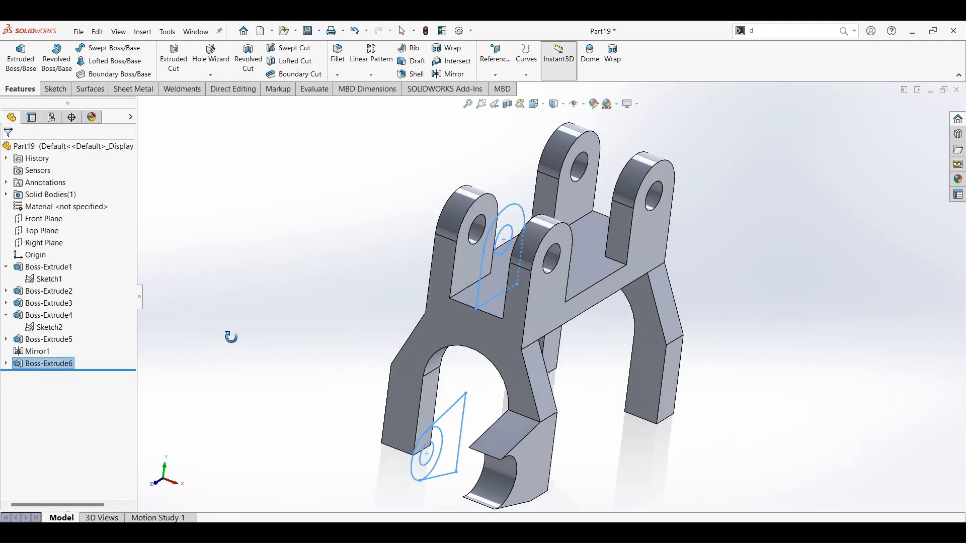
{"action": "left_click", "coordinate": [49, 327]}
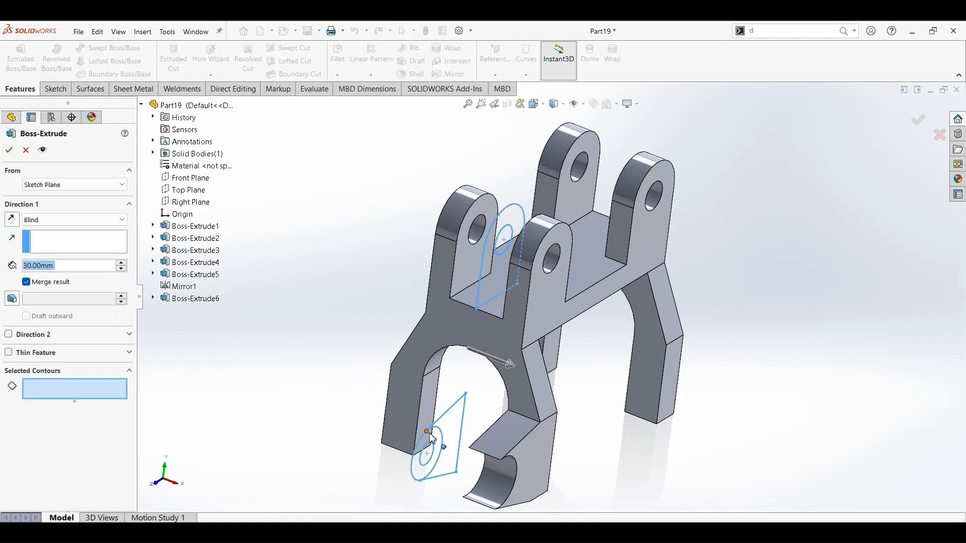
{"action": "left_click", "coordinate": [459, 432]}
{"action": "left_click", "coordinate": [69, 184]}
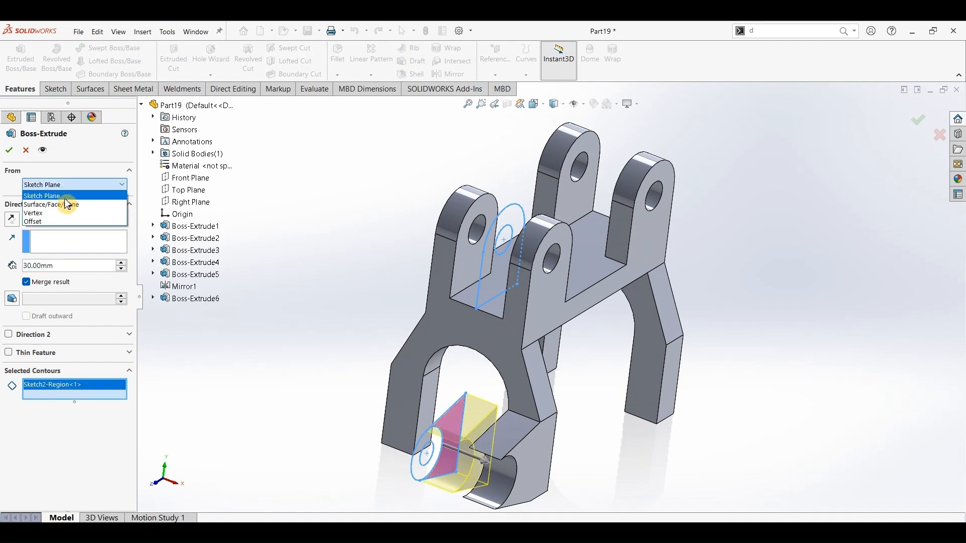
{"action": "left_click", "coordinate": [68, 198]}
{"action": "middle_click_drag", "start_coordinate": [255, 327], "coordinate": [345, 370]}
{"action": "left_click", "coordinate": [422, 425]}
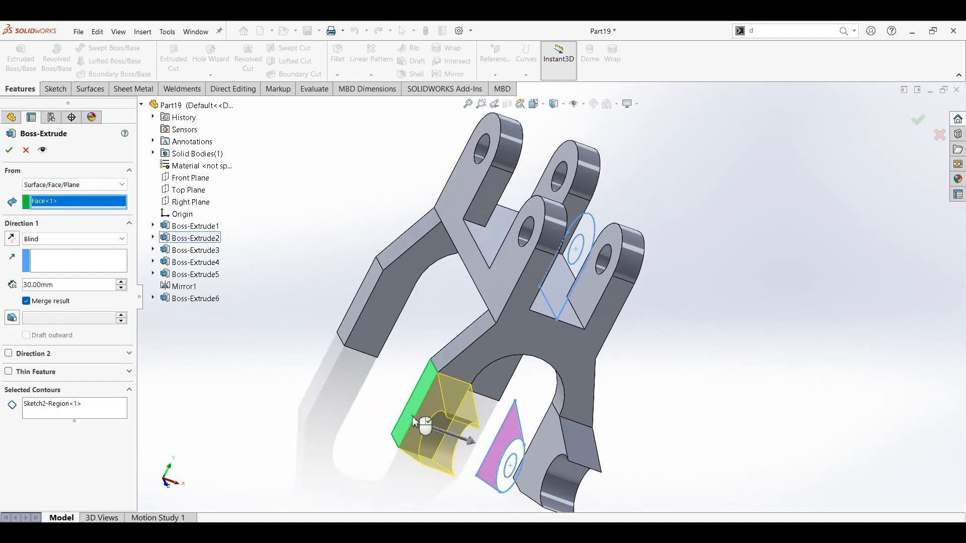
{"action": "middle_click_drag", "start_coordinate": [345, 422], "coordinate": [311, 413]}
{"action": "left_click", "coordinate": [8, 150]}
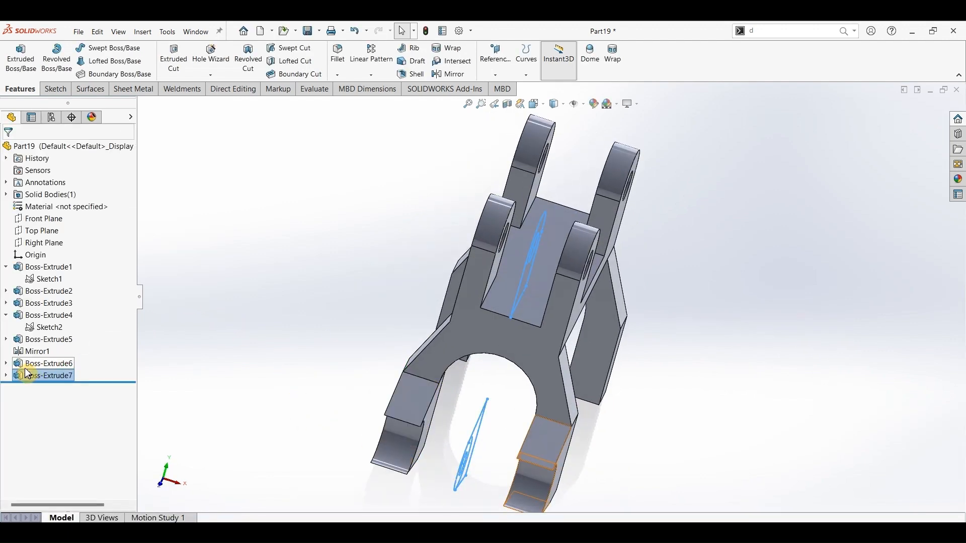
Extrude the foot ring region of the shared sketch 40 mm blind toward +X, starting at a 35 mm offset from the sketch plane
{"action": "left_click", "coordinate": [5, 363]}
{"action": "left_click", "coordinate": [45, 376]}
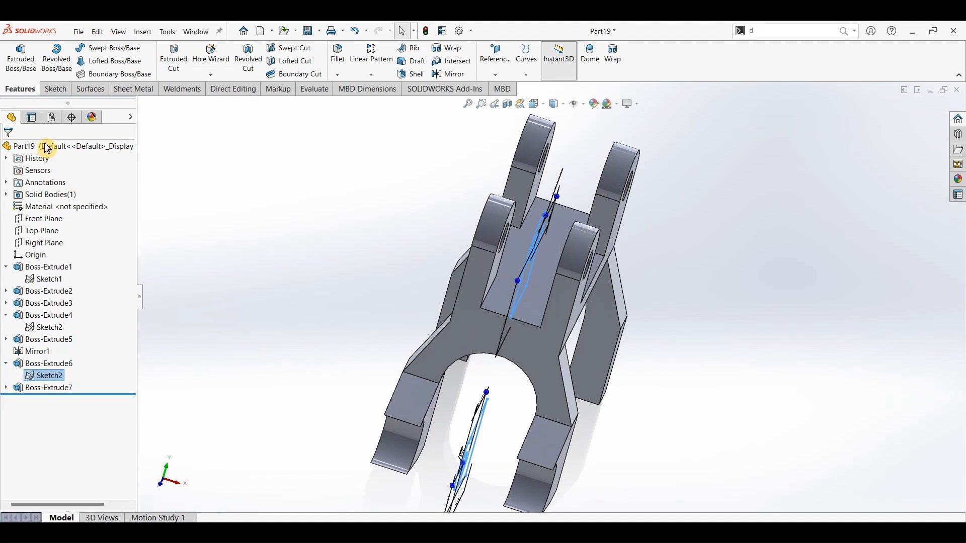
{"action": "left_click", "coordinate": [20, 64]}
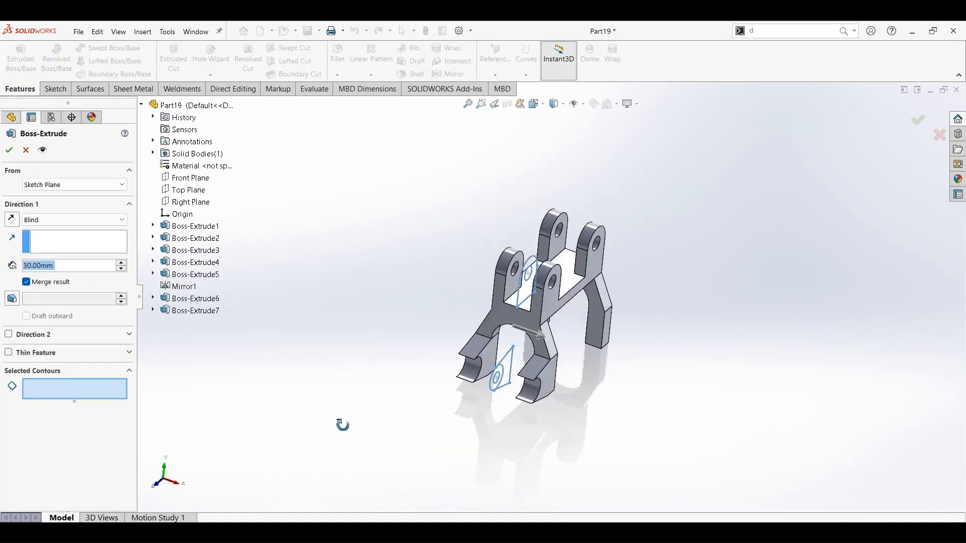
{"action": "scroll", "coordinate": [564, 425], "scroll_direction": "down", "scroll_amount": 5}
{"action": "scroll", "coordinate": [513, 403], "scroll_direction": "up", "scroll_amount": 2}
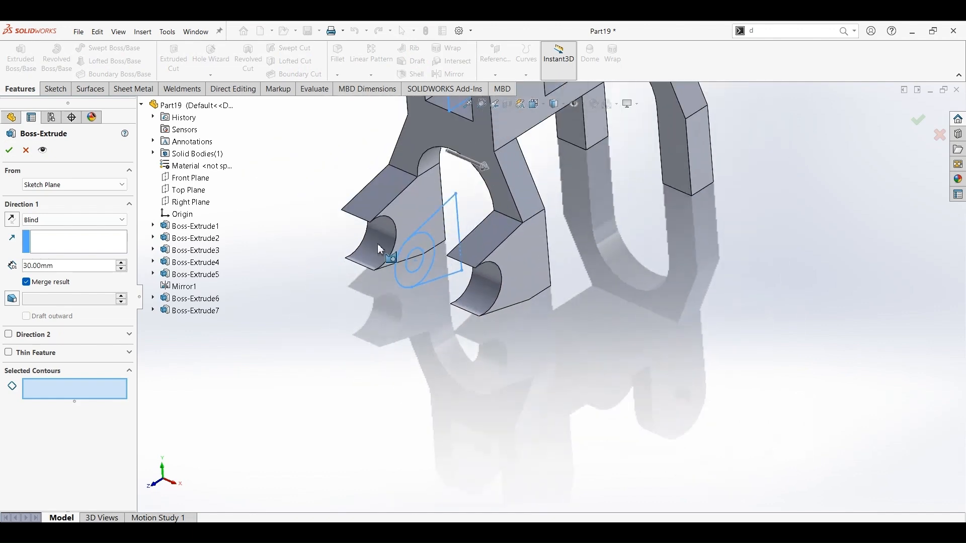
{"action": "left_click", "coordinate": [431, 259]}
{"action": "middle_click_drag", "start_coordinate": [339, 338], "coordinate": [362, 344]}
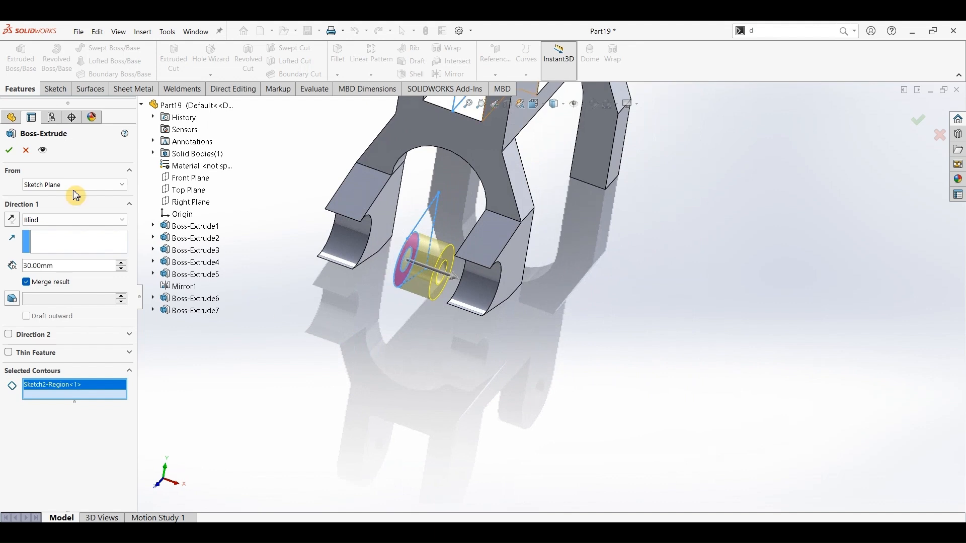
{"action": "left_click", "coordinate": [44, 185]}
{"action": "left_click", "coordinate": [37, 221]}
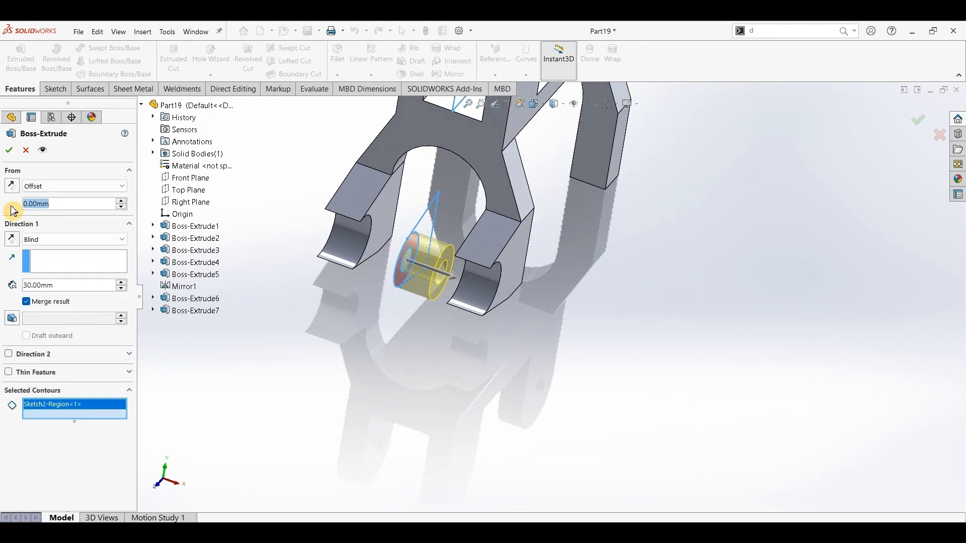
{"action": "type", "text": "35"}
{"action": "key", "text": "Return"}
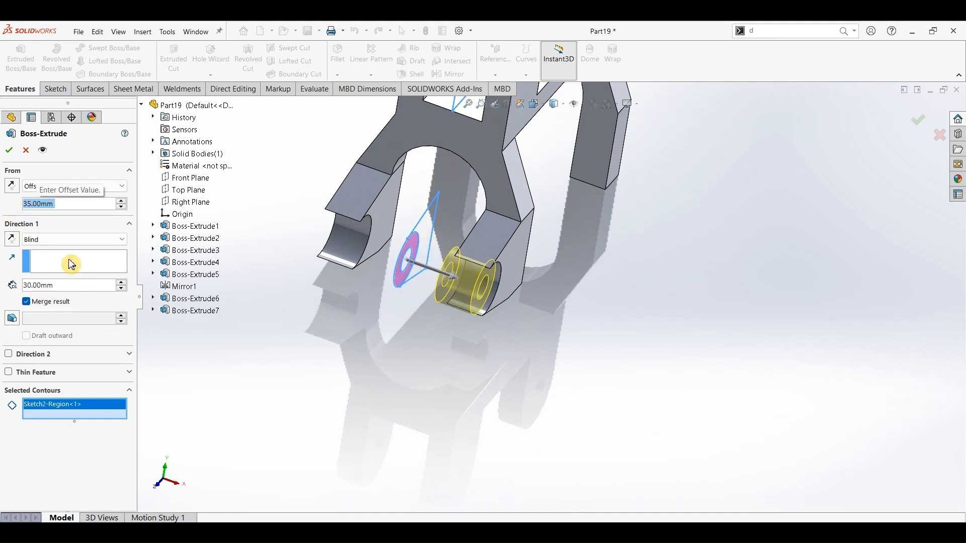
{"action": "left_click", "coordinate": [63, 285]}
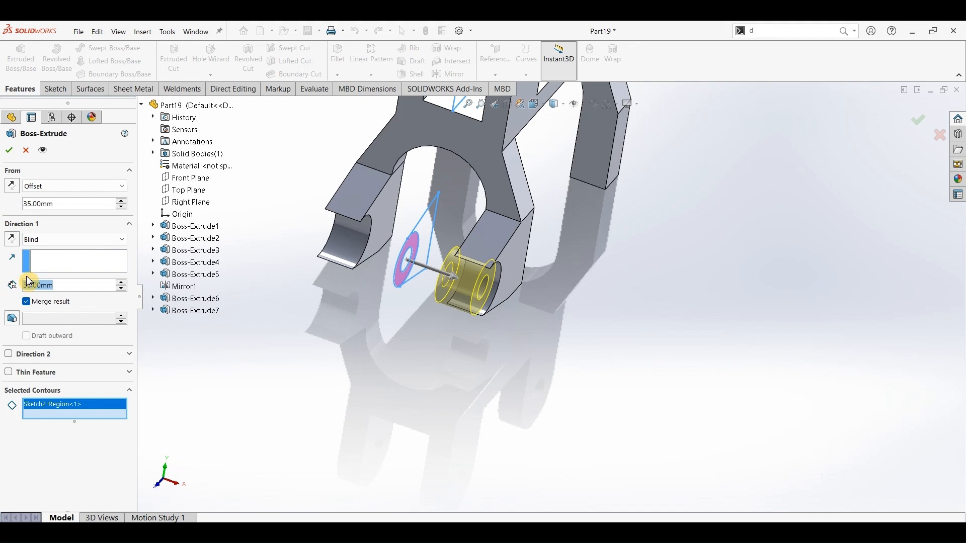
{"action": "type", "text": "40"}
{"action": "key", "text": "Return"}
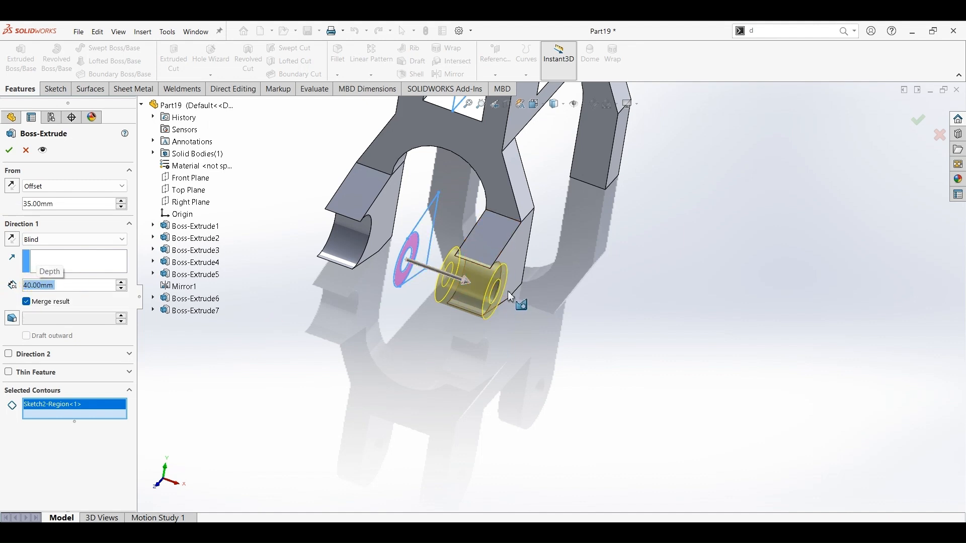
{"action": "right_click", "coordinate": [213, 397]}
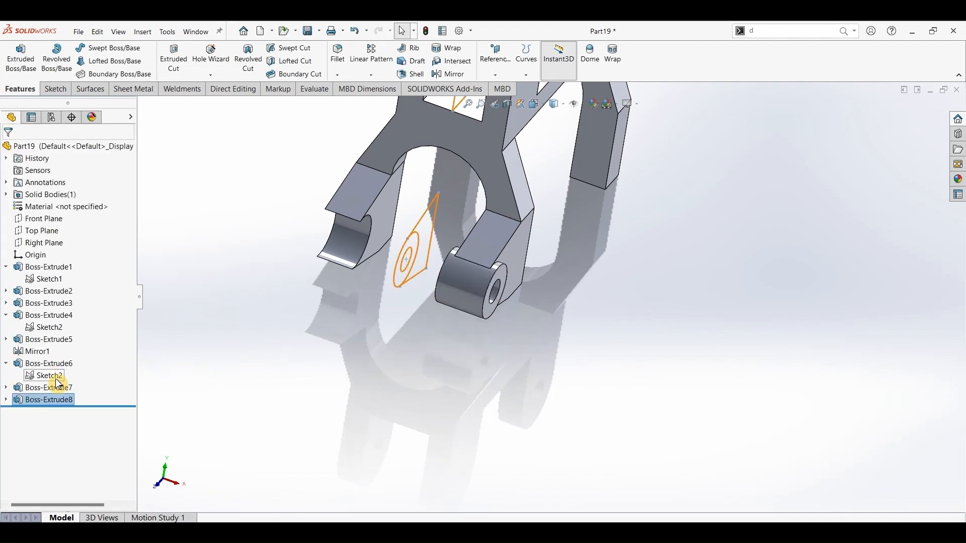
Extrude the same foot ring region 40 mm blind toward -X, starting at a reversed 35 mm offset from the sketch plane
{"action": "left_click", "coordinate": [46, 376]}
{"action": "left_click", "coordinate": [21, 58]}
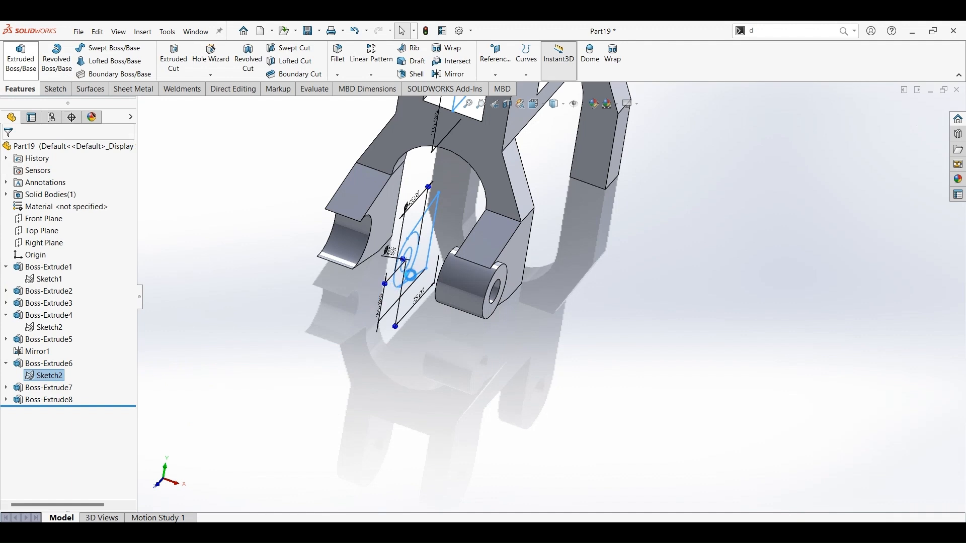
{"action": "left_click", "coordinate": [416, 245]}
{"action": "left_click", "coordinate": [50, 187]}
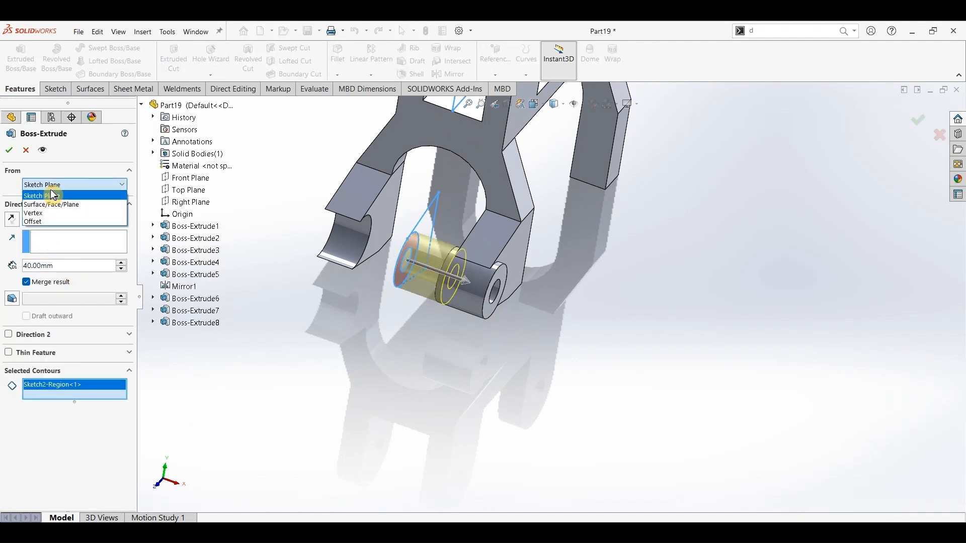
{"action": "left_click", "coordinate": [46, 221]}
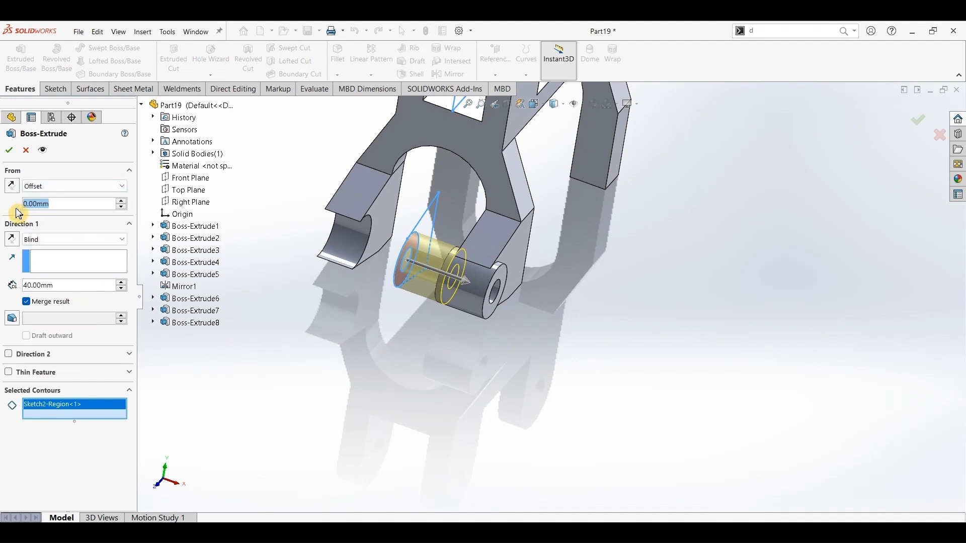
{"action": "type", "text": "35"}
{"action": "key", "text": "Return"}
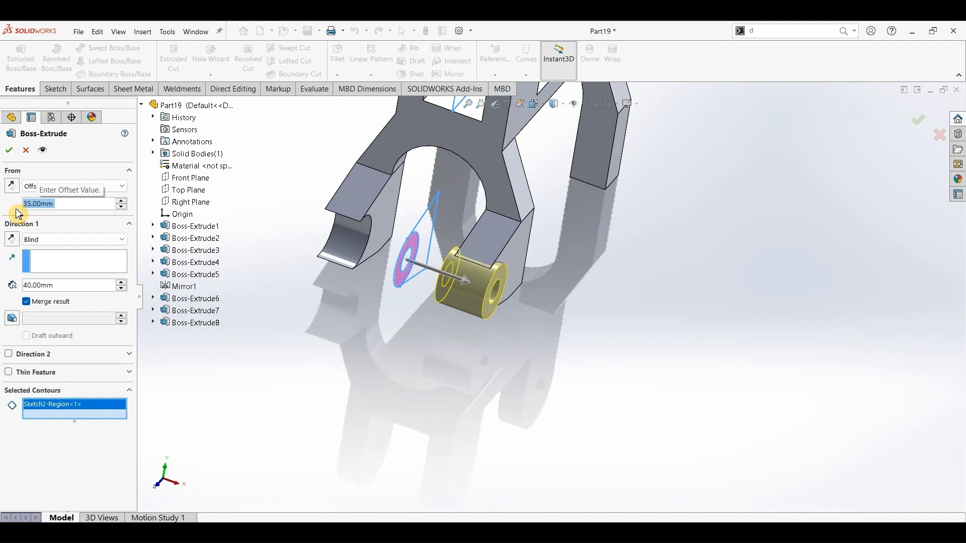
{"action": "left_click", "coordinate": [17, 187]}
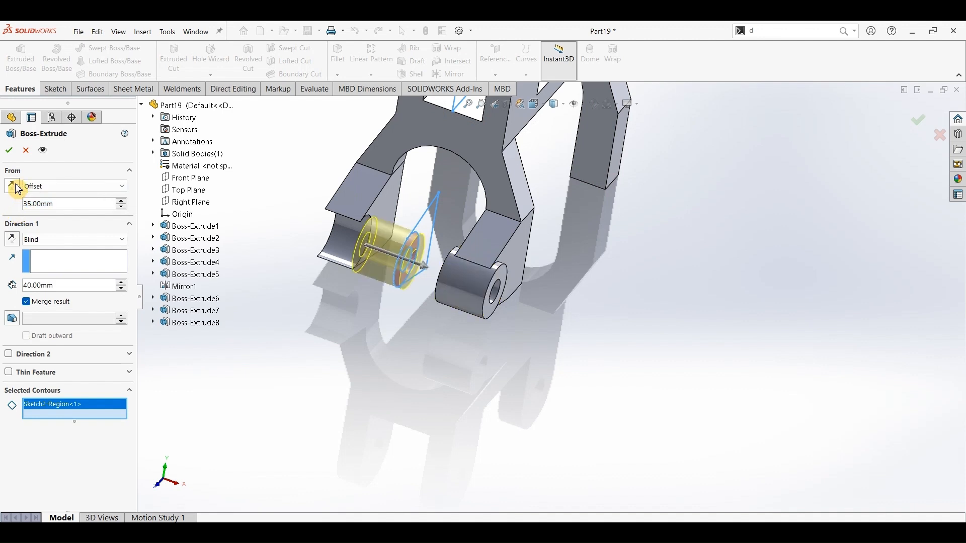
{"action": "left_click", "coordinate": [18, 244]}
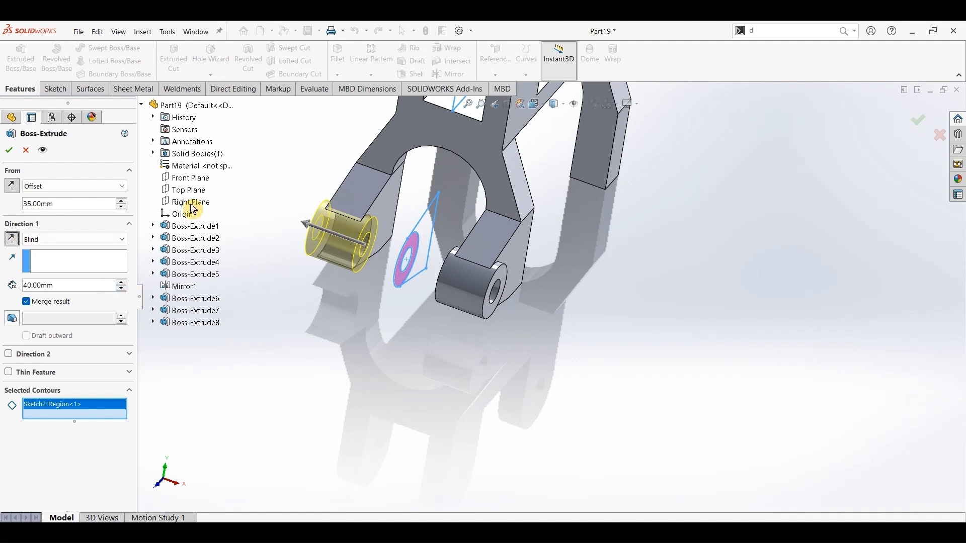
{"action": "left_click", "coordinate": [14, 153]}
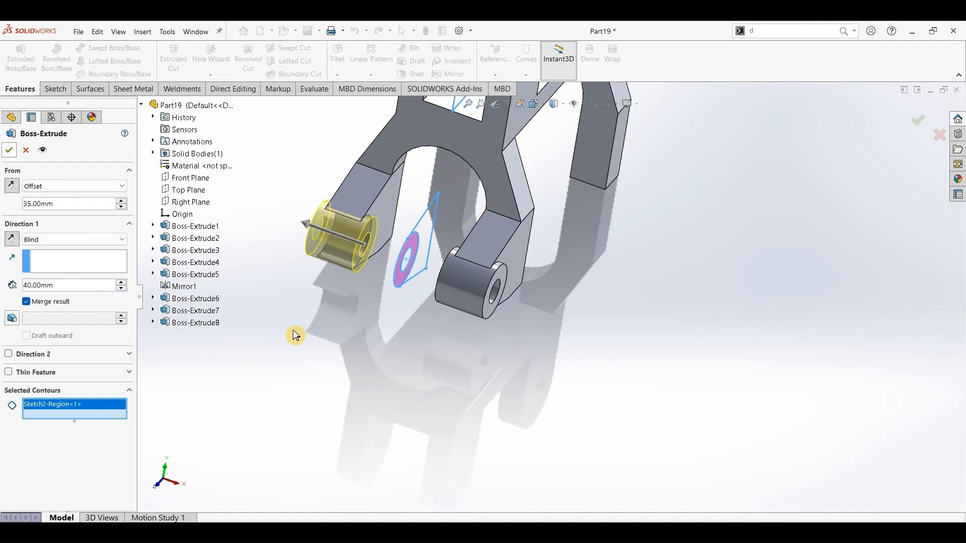
Mirror both foot web extrusions and both foot ring bosses about the Front Plane to the rear legs
{"action": "scroll", "coordinate": [310, 349], "scroll_direction": "up", "scroll_amount": 3}
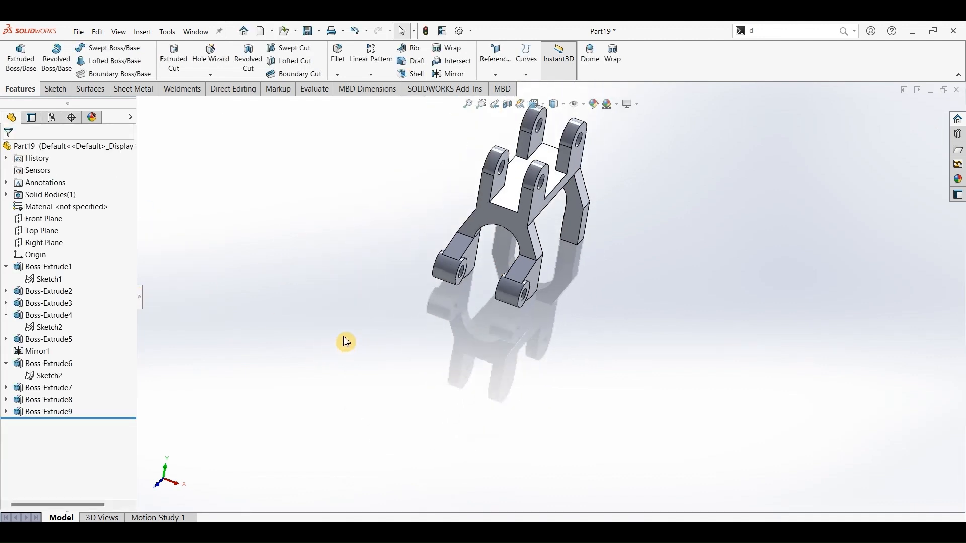
{"action": "middle_click_drag", "start_coordinate": [344, 338], "coordinate": [282, 321]}
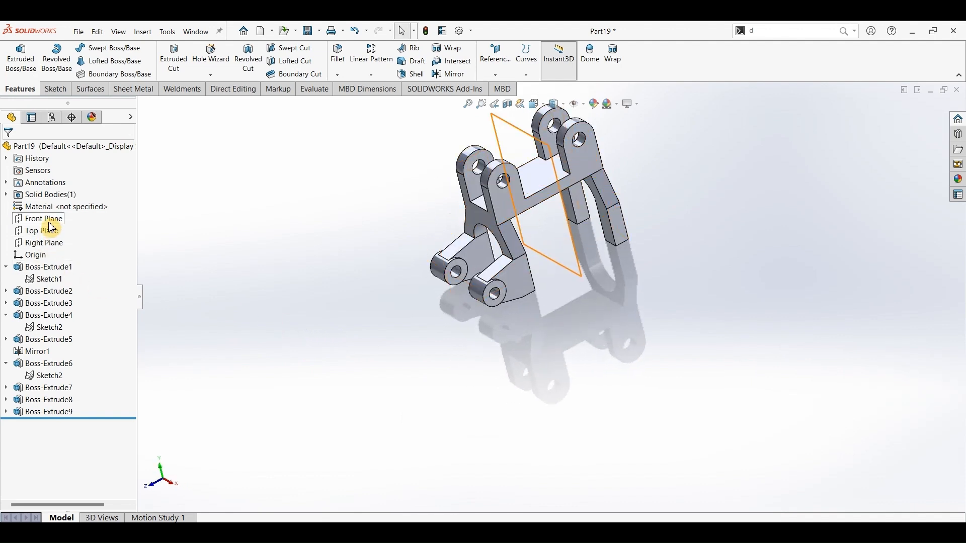
{"action": "left_click", "coordinate": [51, 220]}
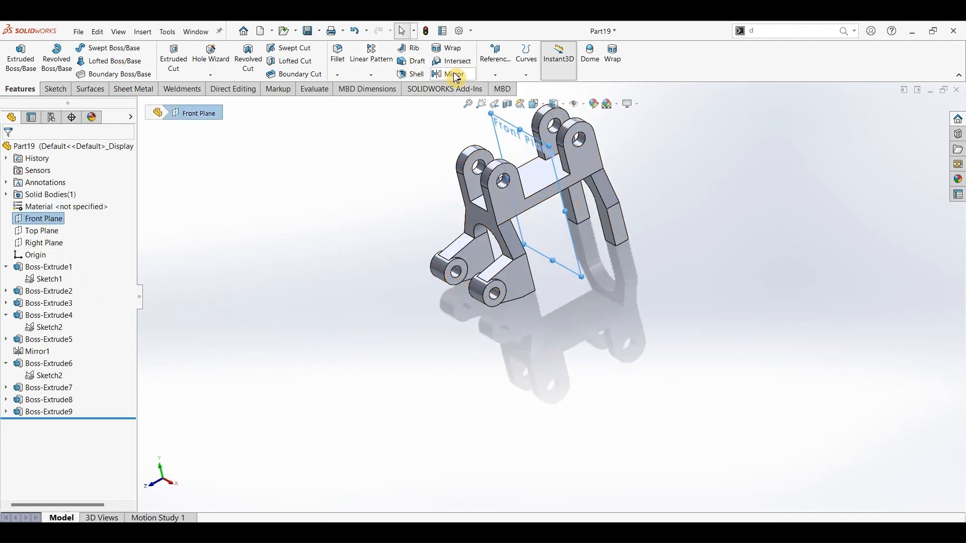
{"action": "left_click", "coordinate": [154, 104]}
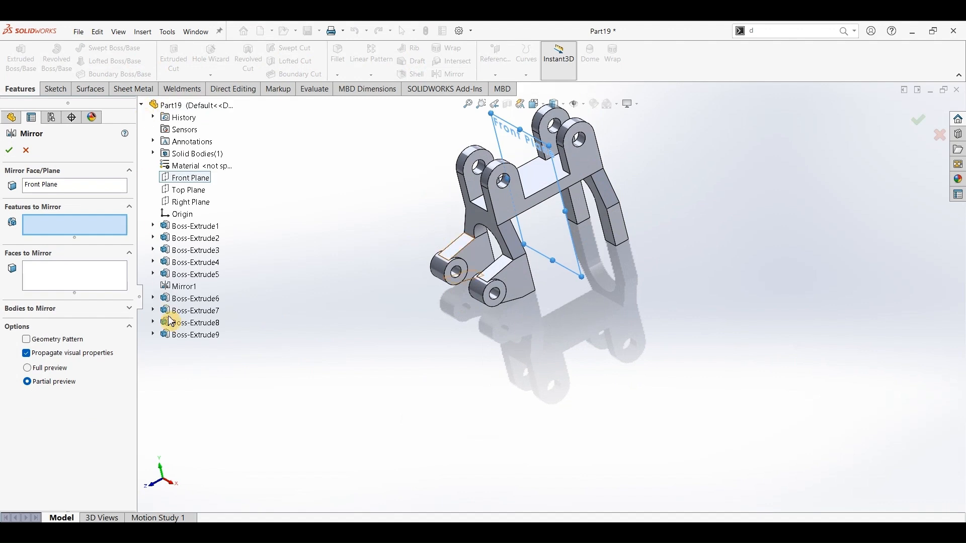
{"action": "left_click", "coordinate": [190, 336]}
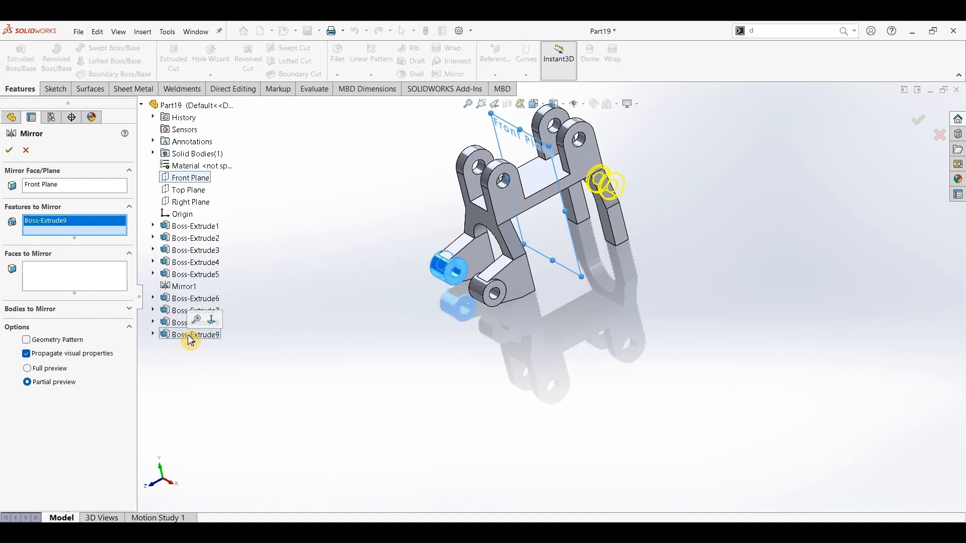
{"action": "left_click", "coordinate": [182, 323]}
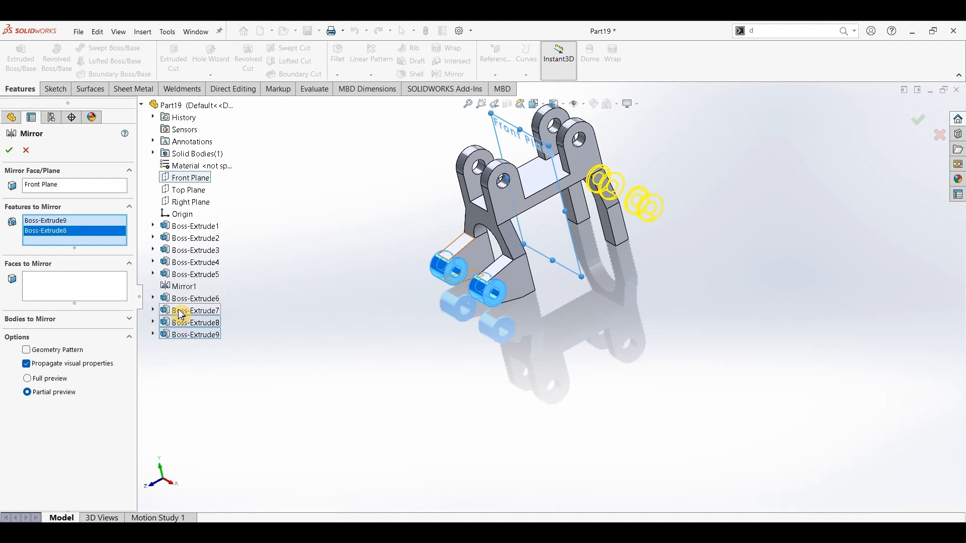
{"action": "left_click", "coordinate": [182, 312]}
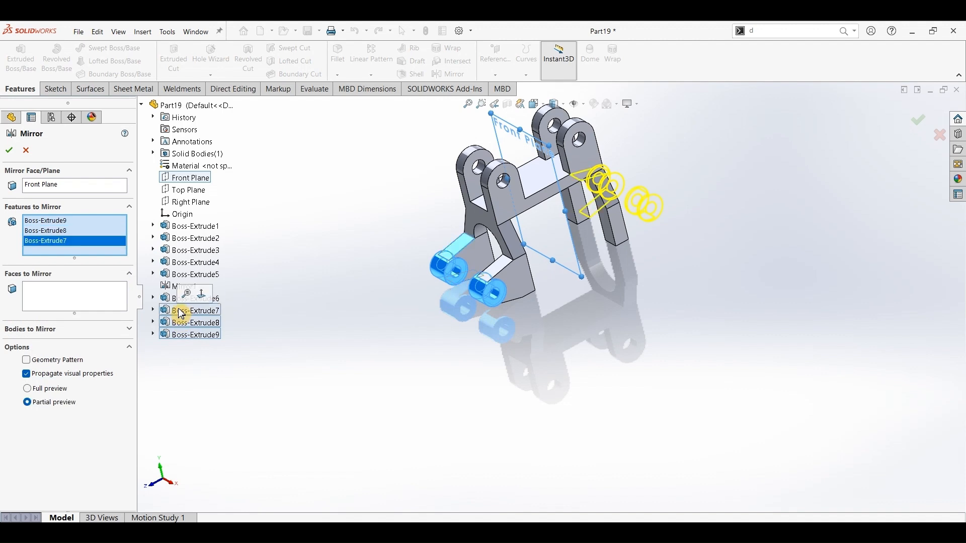
{"action": "left_click", "coordinate": [221, 302]}
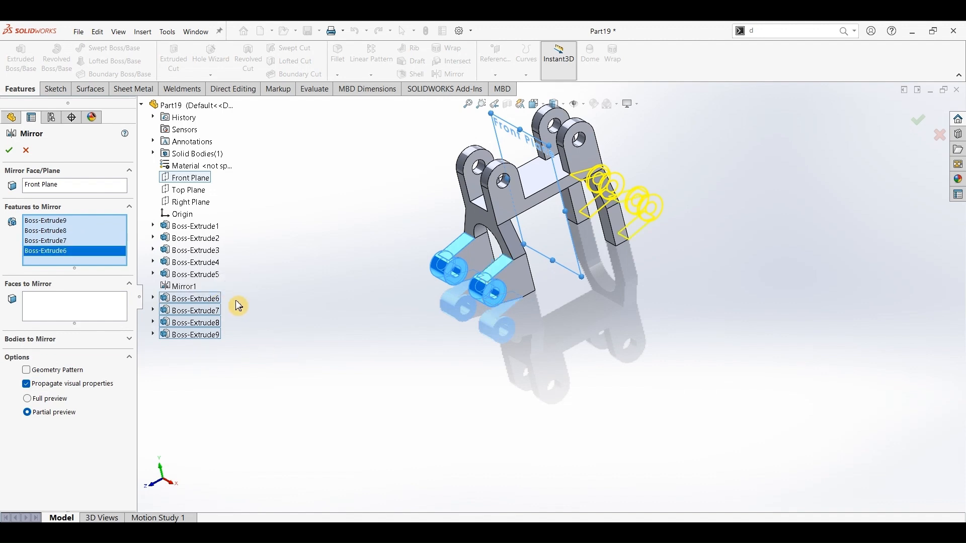
{"action": "left_click", "coordinate": [11, 151]}
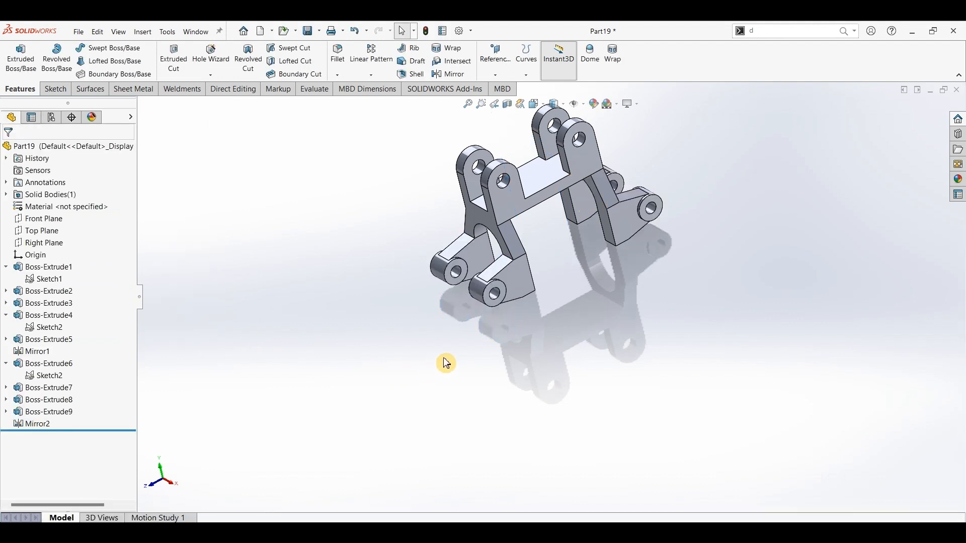
Sketch a centerpoint straight slot on the top plate's upper face, centred on the origin along its length, about 110 mm between arc centres and 21 mm wide
{"action": "middle_click_drag", "start_coordinate": [486, 332], "coordinate": [499, 367]}
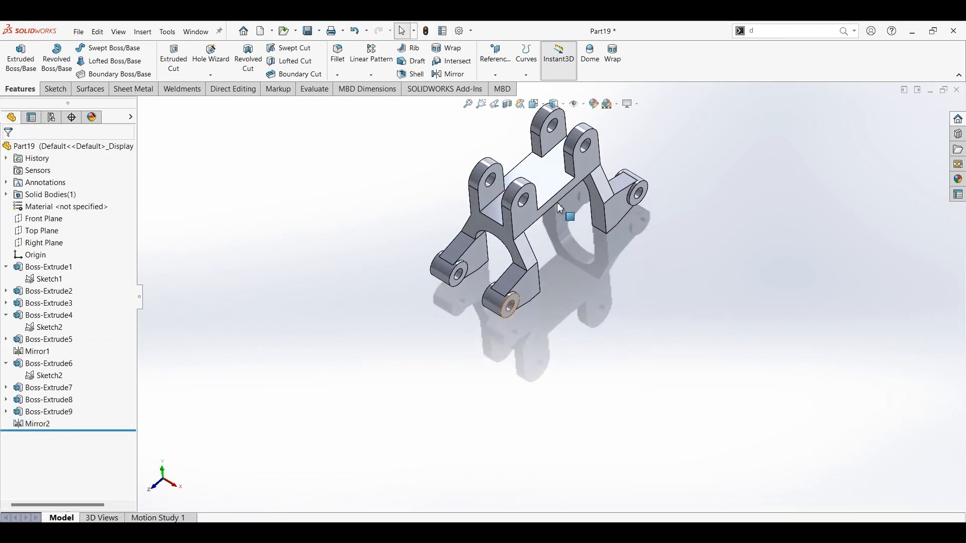
{"action": "left_click", "coordinate": [545, 179]}
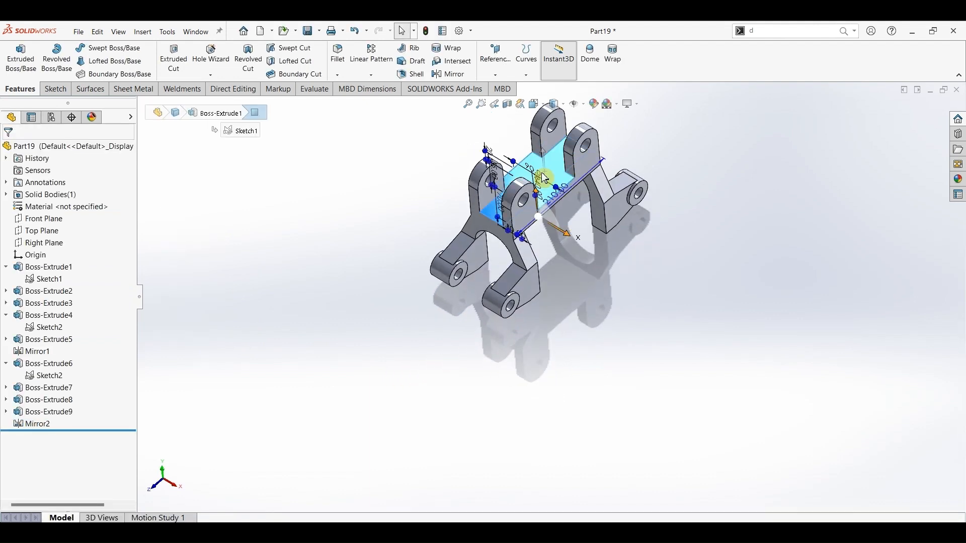
{"action": "left_click", "coordinate": [57, 90]}
{"action": "left_click", "coordinate": [16, 55]}
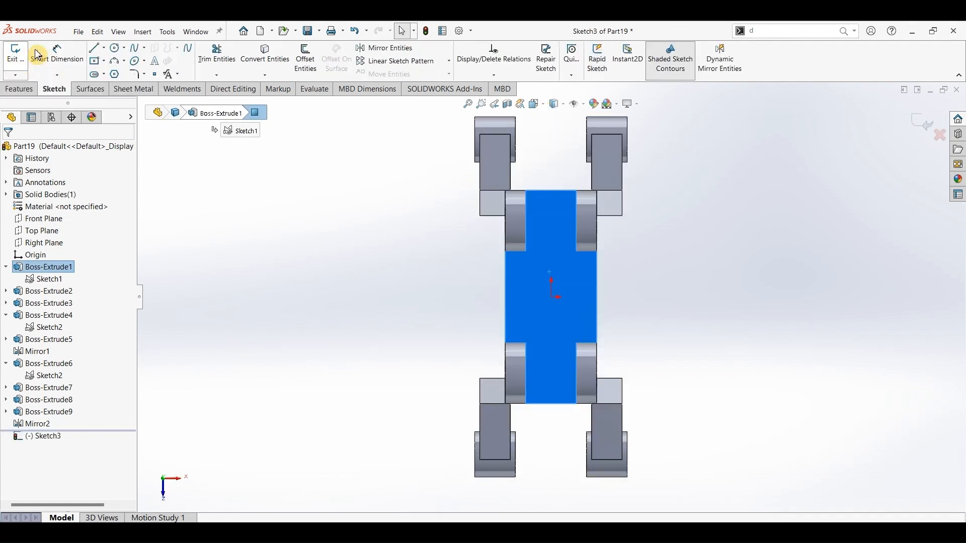
{"action": "left_click", "coordinate": [96, 74]}
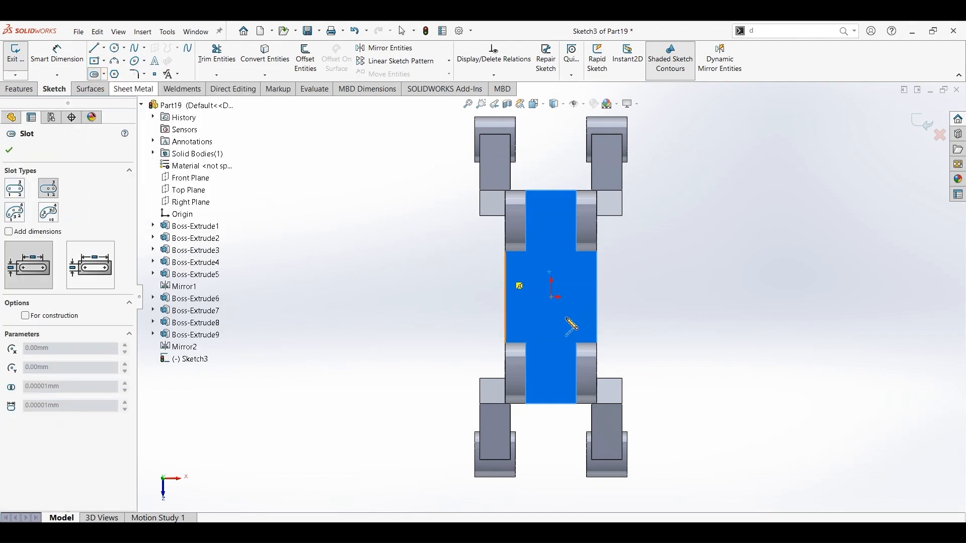
{"action": "left_click", "coordinate": [551, 297]}
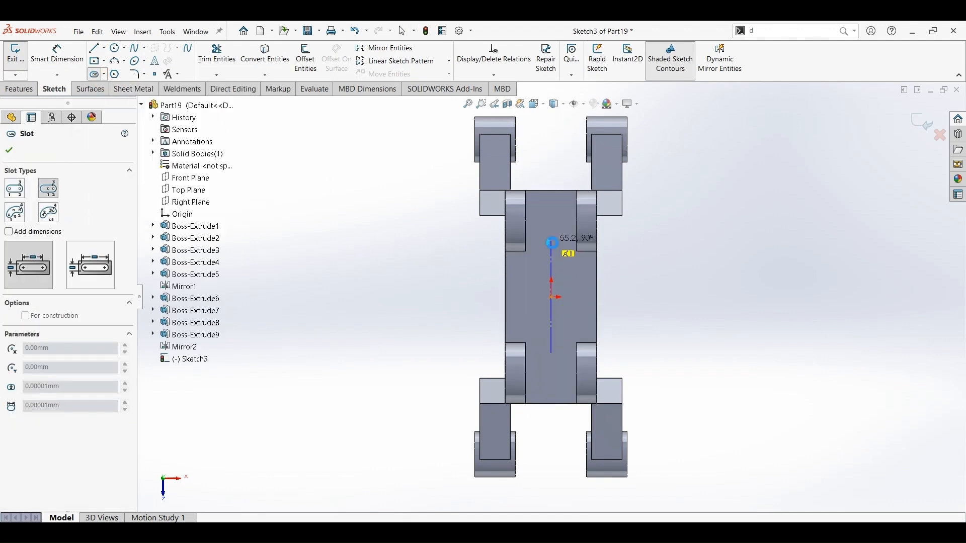
{"action": "left_click", "coordinate": [551, 241]}
{"action": "left_click", "coordinate": [562, 249]}
Check the slot radius in the Part No 164 drawing and dimension the slot's end arc to a 10 mm radius
{"action": "left_click", "coordinate": [57, 55]}
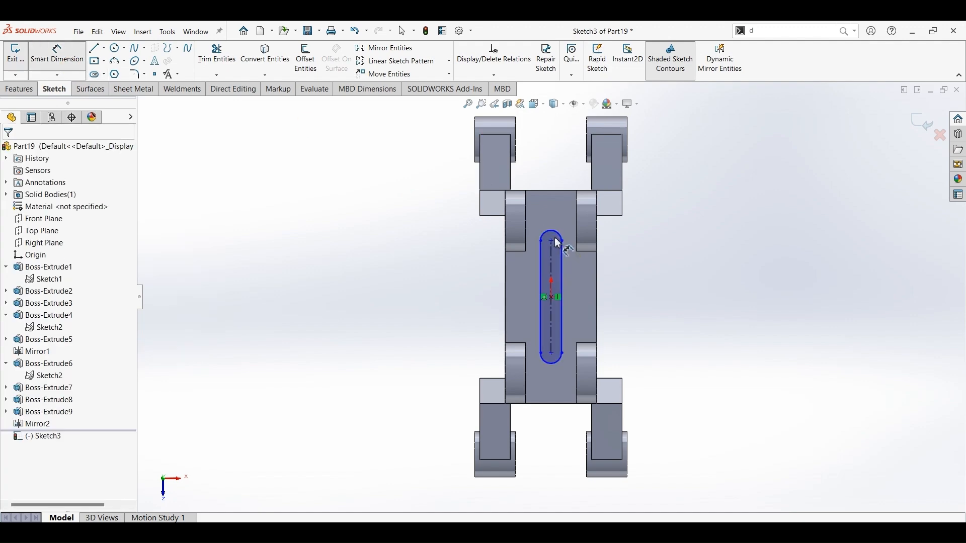
{"action": "left_click", "coordinate": [546, 239]}
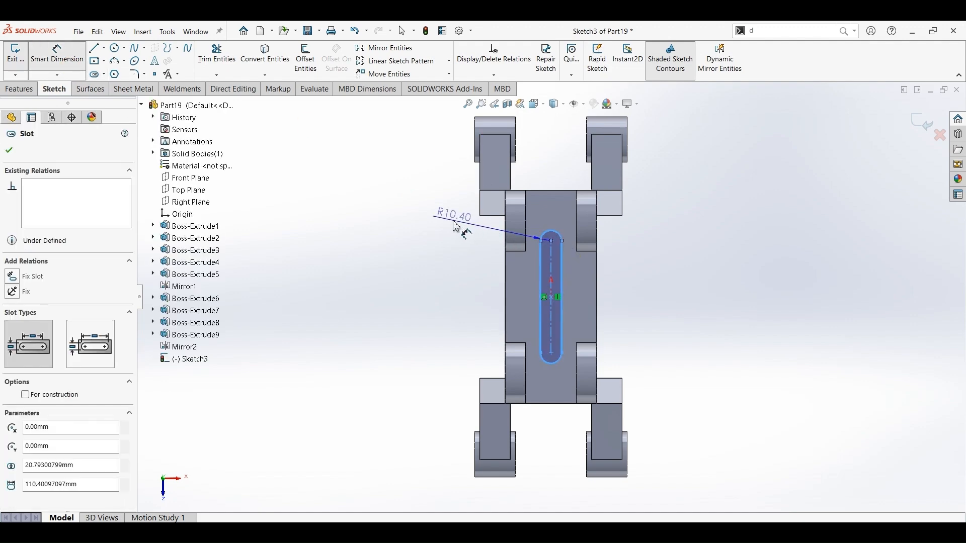
{"action": "left_click", "coordinate": [454, 221]}
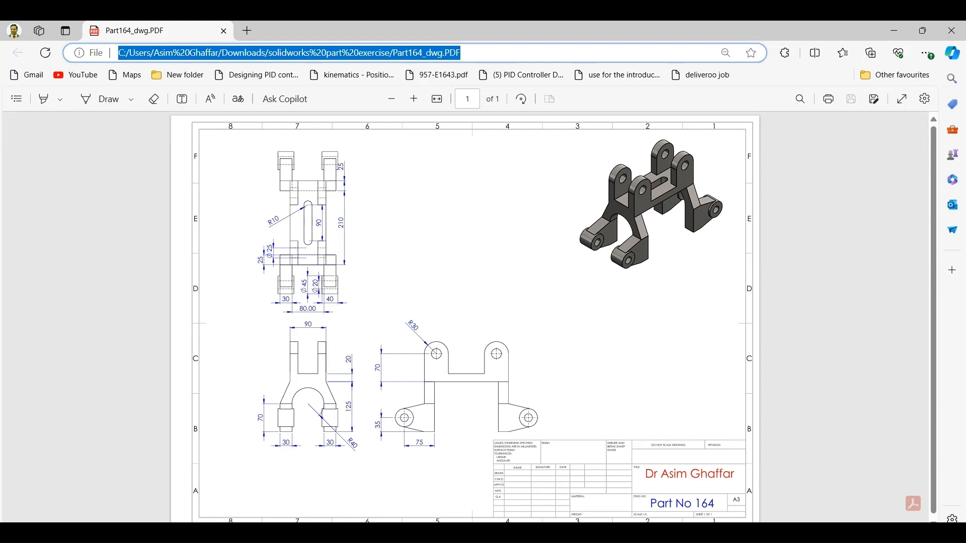
{"action": "left_click", "coordinate": [306, 514]}
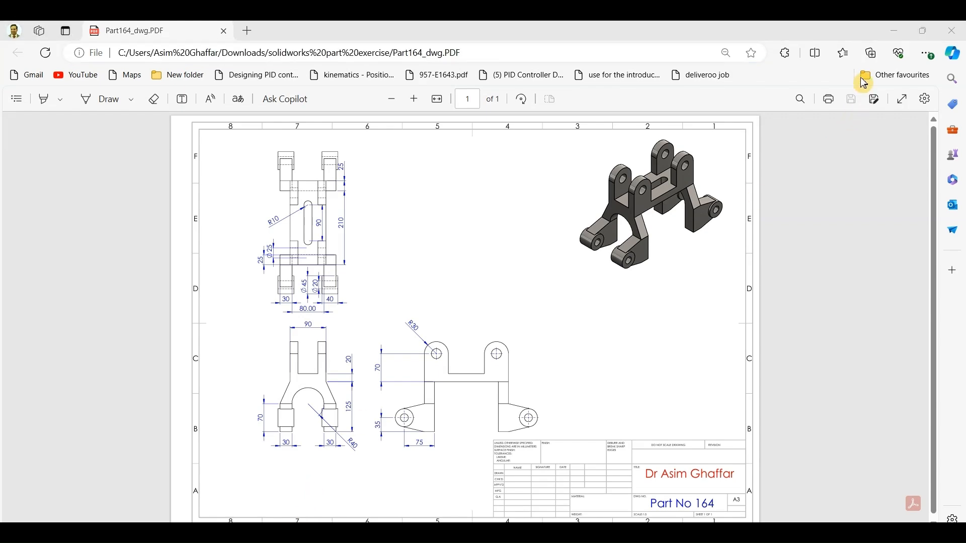
{"action": "left_click", "coordinate": [894, 30]}
{"action": "left_click", "coordinate": [462, 236]}
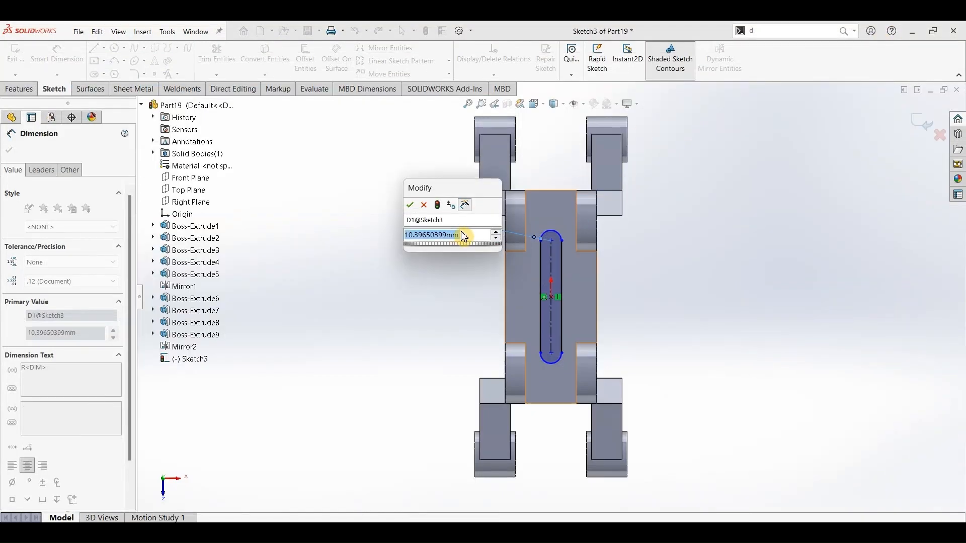
{"action": "type", "text": "10"}
{"action": "key", "text": "Return"}
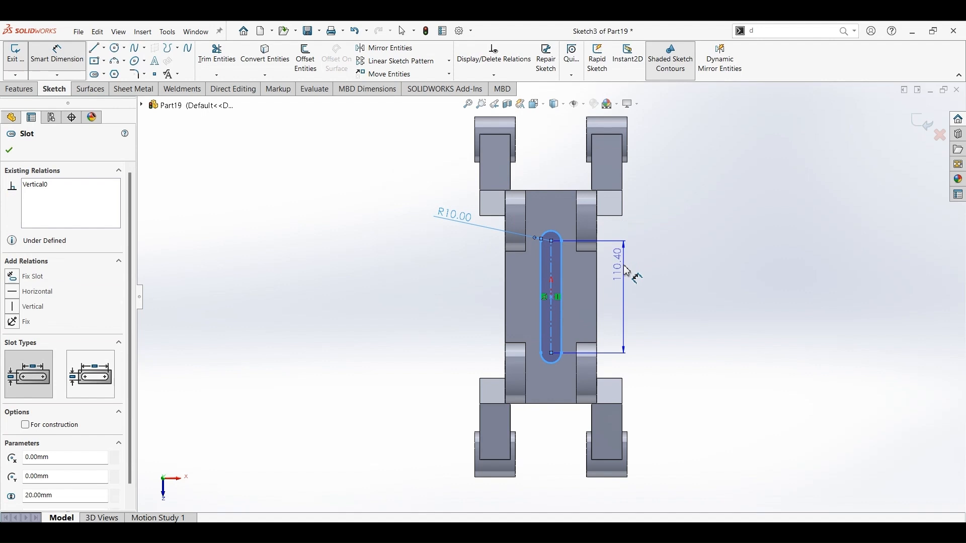
Dimension the slot's length between its arc centres and set it to 90 mm
{"action": "left_click", "coordinate": [624, 266]}
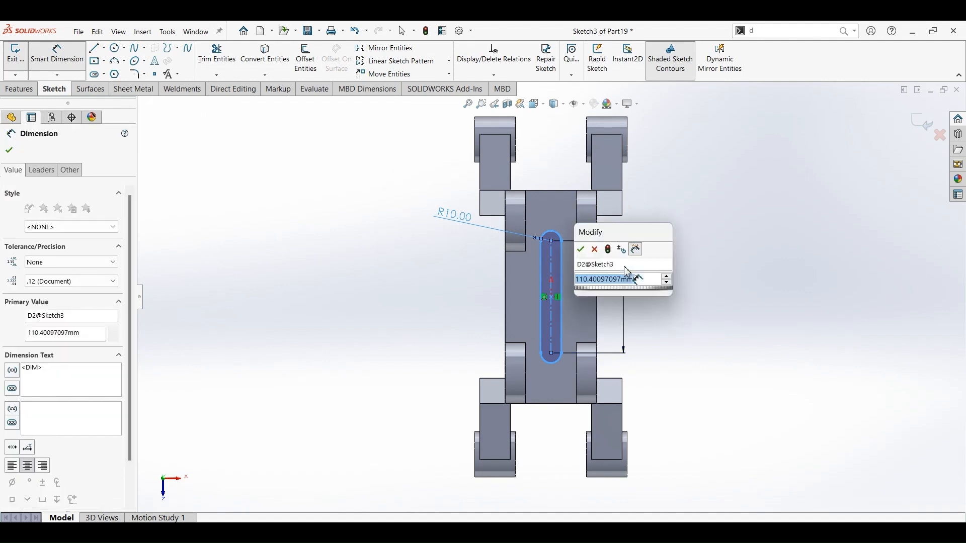
{"action": "type", "text": "90"}
{"action": "key", "text": "Return"}
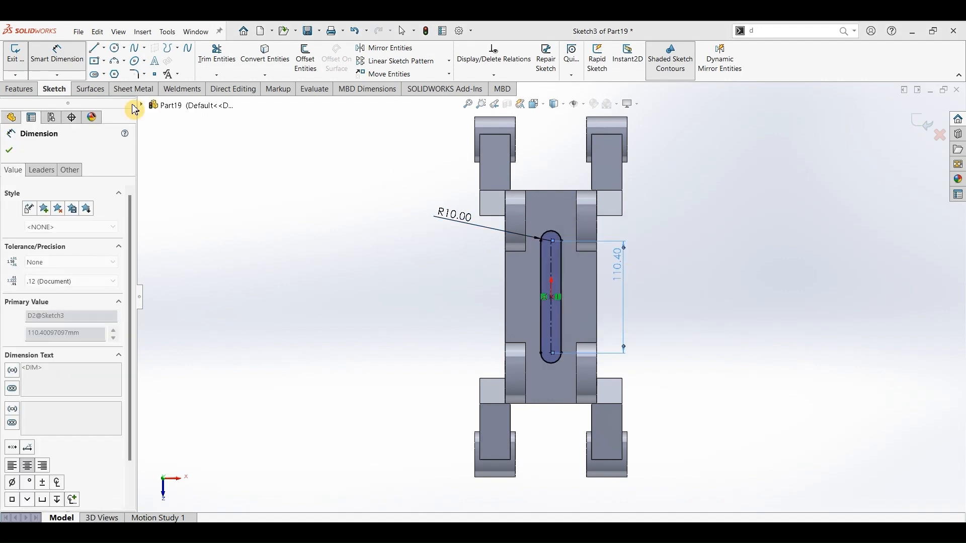
Cut the slot sketch through all of the top plate with an Extruded Cut
{"action": "left_click", "coordinate": [20, 89]}
{"action": "left_click", "coordinate": [173, 60]}
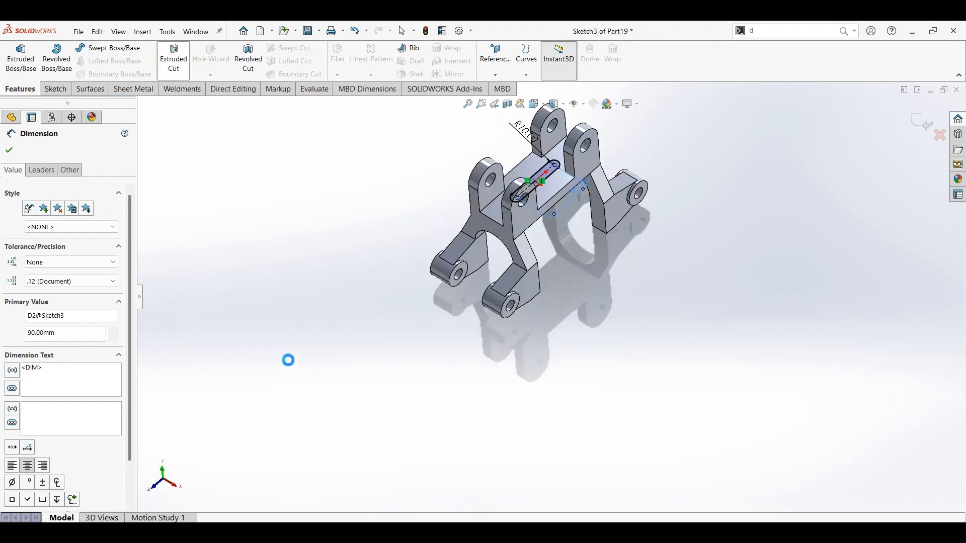
{"action": "left_click", "coordinate": [65, 222]}
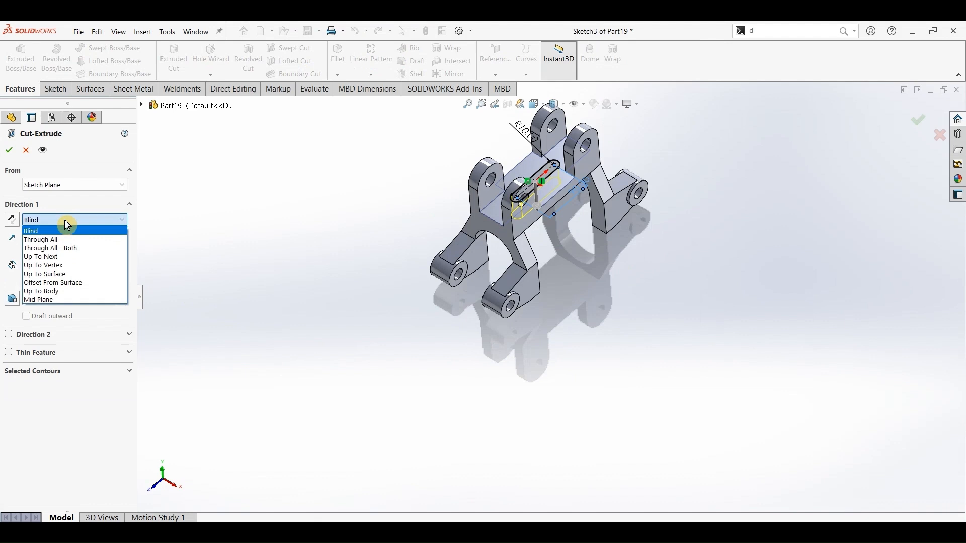
{"action": "left_click", "coordinate": [52, 240]}
{"action": "left_click", "coordinate": [9, 150]}
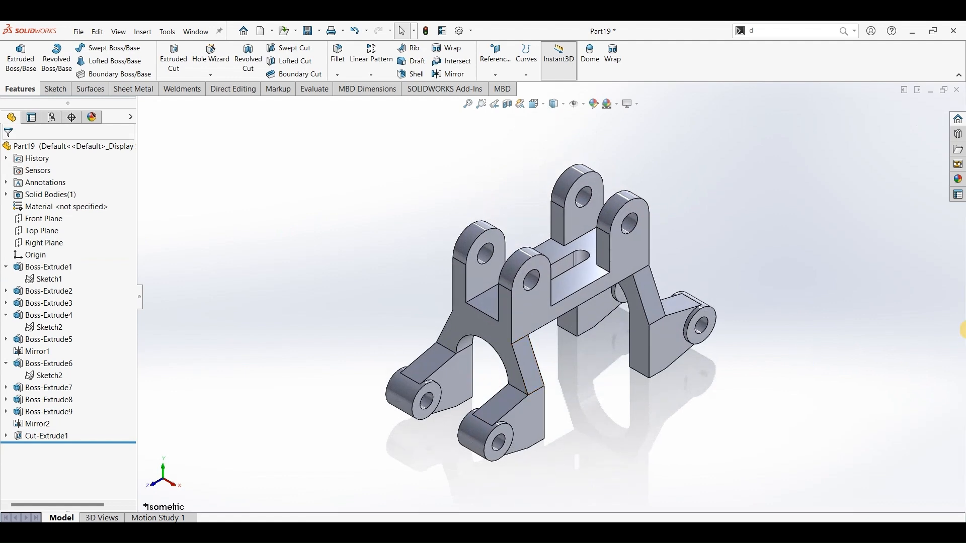
Apply the polished steel appearance from the Metal > Steel library to the whole bracket
{"action": "left_click", "coordinate": [958, 180]}
{"action": "double_click", "coordinate": [870, 316]}
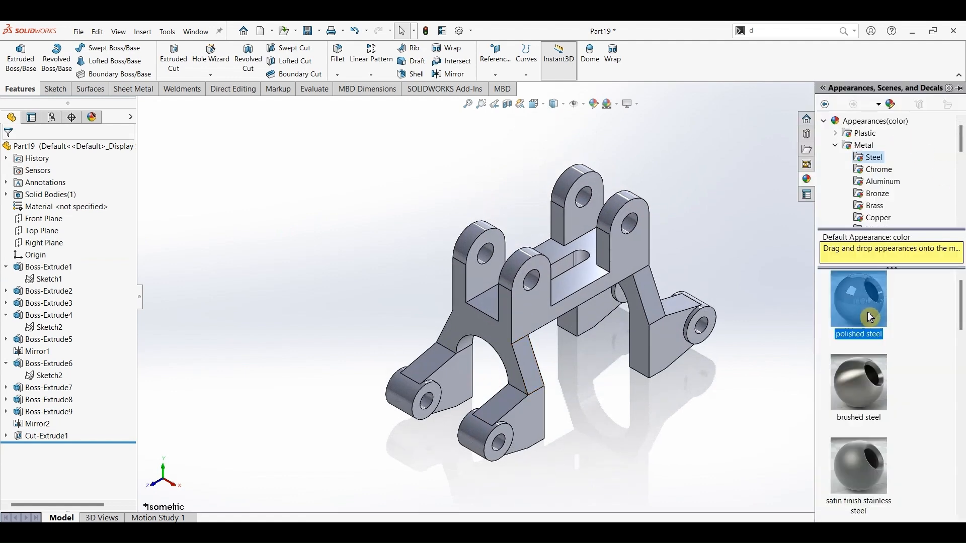
{"action": "left_click", "coordinate": [680, 447]}
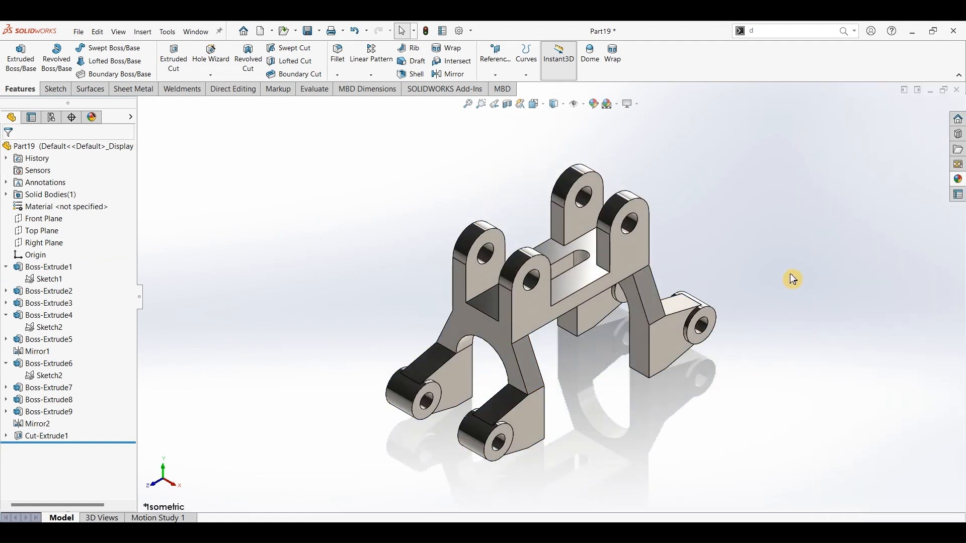